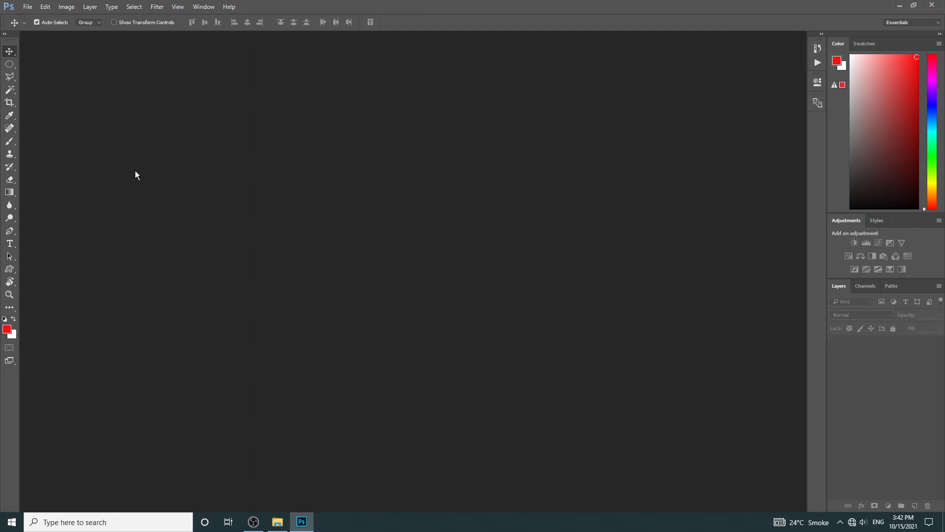
Step: Go through the tools one after another, from the Elliptical Marquee to Zoom, to examine their options
{"action": "left_click", "coordinate": [10, 64]}
{"action": "left_click", "coordinate": [10, 76]}
{"action": "left_click", "coordinate": [9, 102]}
{"action": "left_click", "coordinate": [9, 115]}
{"action": "left_click", "coordinate": [10, 128]}
{"action": "left_click", "coordinate": [9, 141]}
{"action": "left_click", "coordinate": [9, 154]}
{"action": "left_click", "coordinate": [9, 166]}
{"action": "left_click", "coordinate": [10, 179]}
{"action": "left_click", "coordinate": [9, 192]}
{"action": "left_click", "coordinate": [9, 205]}
{"action": "left_click", "coordinate": [10, 218]}
{"action": "left_click", "coordinate": [9, 231]}
{"action": "left_click", "coordinate": [9, 243]}
{"action": "left_click", "coordinate": [11, 257]}
{"action": "left_click", "coordinate": [9, 269]}
{"action": "left_click", "coordinate": [9, 282]}
{"action": "left_click", "coordinate": [10, 294]}
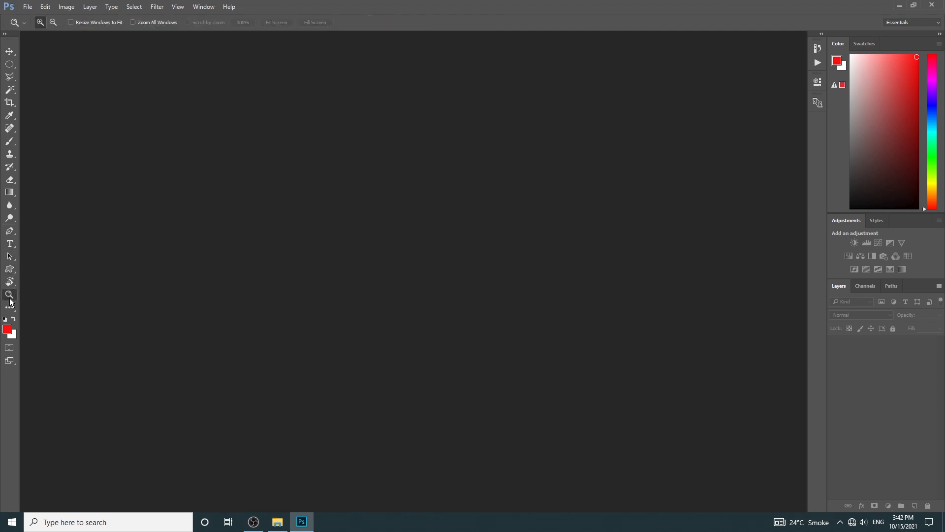
Step: Go back through the tools in reverse order, from the Pen tool to the Crop tool, examining each one's options
{"action": "left_click", "coordinate": [9, 231]}
{"action": "left_click", "coordinate": [9, 217]}
{"action": "left_click", "coordinate": [10, 205]}
{"action": "left_click", "coordinate": [10, 192]}
{"action": "left_click", "coordinate": [10, 179]}
{"action": "left_click", "coordinate": [9, 167]}
{"action": "left_click", "coordinate": [9, 154]}
{"action": "left_click", "coordinate": [10, 141]}
{"action": "left_click", "coordinate": [9, 128]}
{"action": "left_click", "coordinate": [10, 101]}
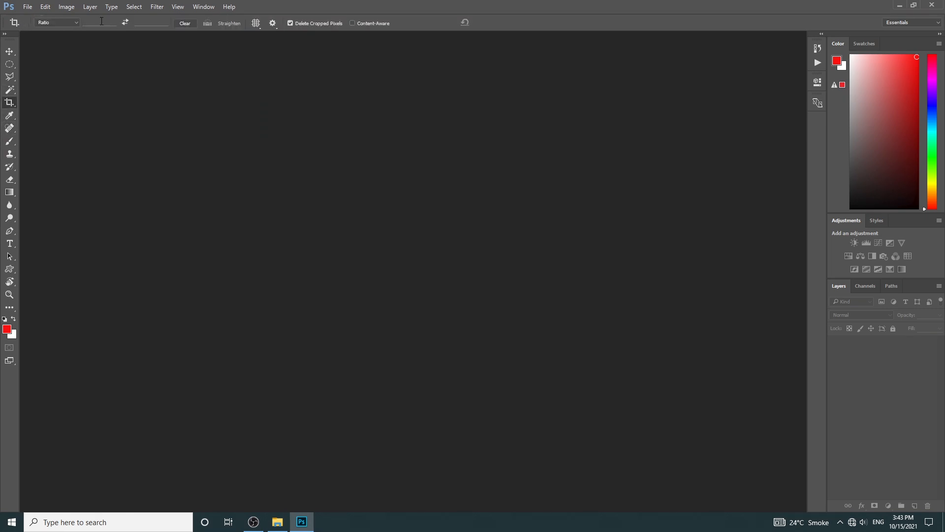
Step: Compare the tools' settings again, from the Elliptical Marquee to the Type tool and back up to the Eyedropper
{"action": "left_click", "coordinate": [10, 64]}
{"action": "left_click", "coordinate": [10, 76]}
{"action": "left_click", "coordinate": [10, 90]}
{"action": "left_click", "coordinate": [11, 103]}
{"action": "left_click", "coordinate": [10, 116]}
{"action": "left_click", "coordinate": [11, 129]}
{"action": "left_click", "coordinate": [11, 142]}
{"action": "left_click", "coordinate": [10, 154]}
{"action": "left_click", "coordinate": [10, 167]}
{"action": "left_click", "coordinate": [11, 180]}
{"action": "left_click", "coordinate": [10, 192]}
{"action": "left_click", "coordinate": [10, 204]}
{"action": "left_click", "coordinate": [9, 217]}
{"action": "left_click", "coordinate": [8, 231]}
{"action": "left_click", "coordinate": [10, 244]}
{"action": "left_click", "coordinate": [10, 191]}
{"action": "left_click", "coordinate": [11, 179]}
{"action": "left_click", "coordinate": [10, 167]}
{"action": "left_click", "coordinate": [11, 142]}
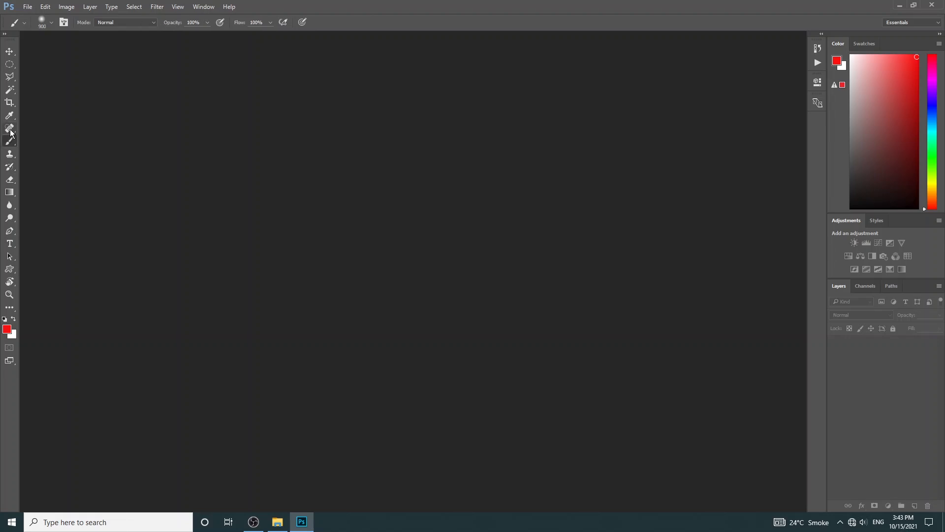
{"action": "left_click", "coordinate": [10, 129]}
{"action": "left_click", "coordinate": [10, 116]}
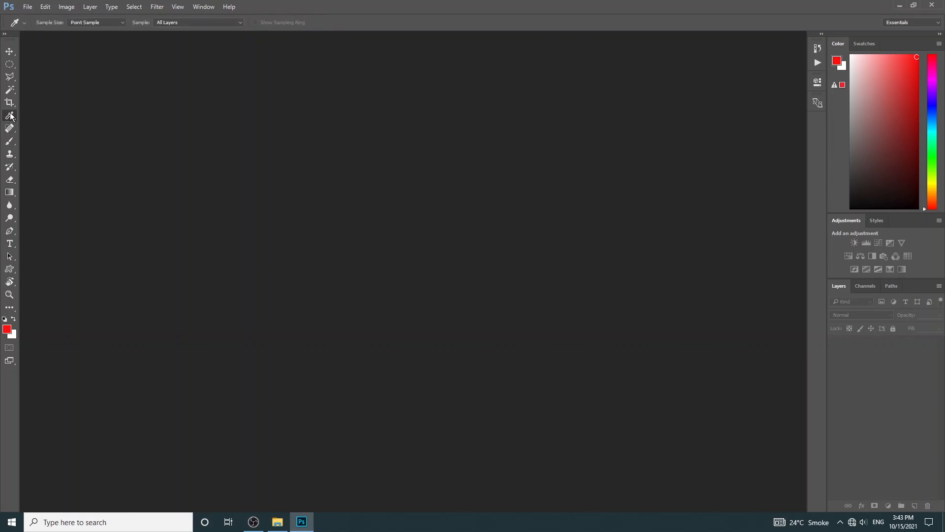
Step: Activate the Brush tool and look over its size, hardness, preset and opacity settings
{"action": "left_click", "coordinate": [11, 142]}
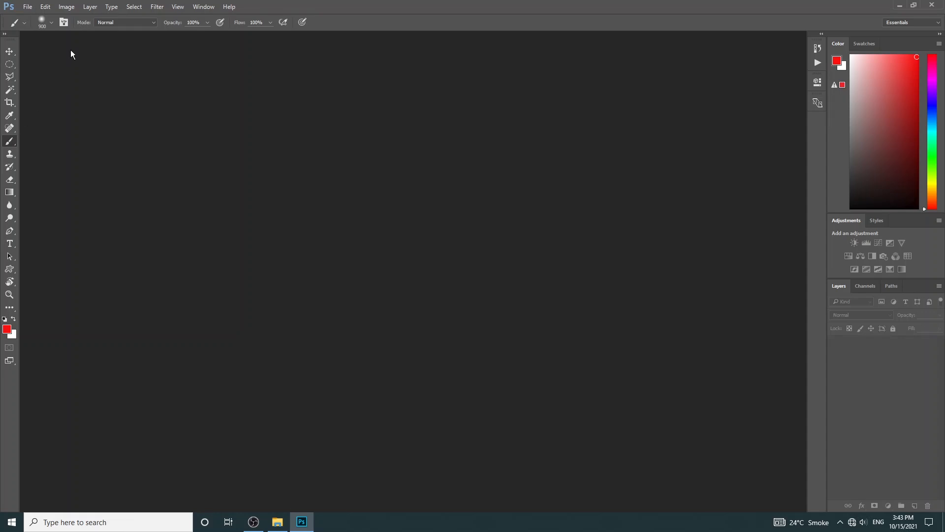
{"action": "left_click", "coordinate": [52, 21]}
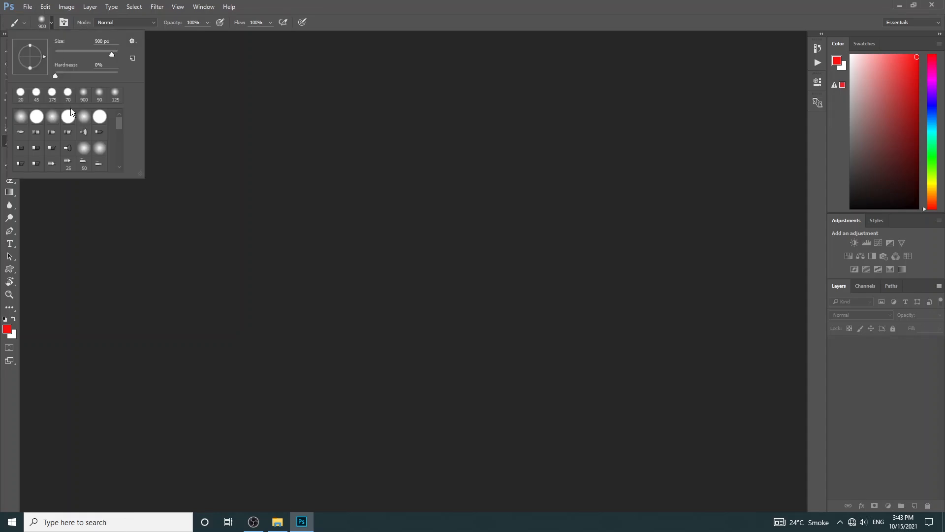
{"action": "left_click", "coordinate": [203, 6]}
{"action": "left_click", "coordinate": [202, 22]}
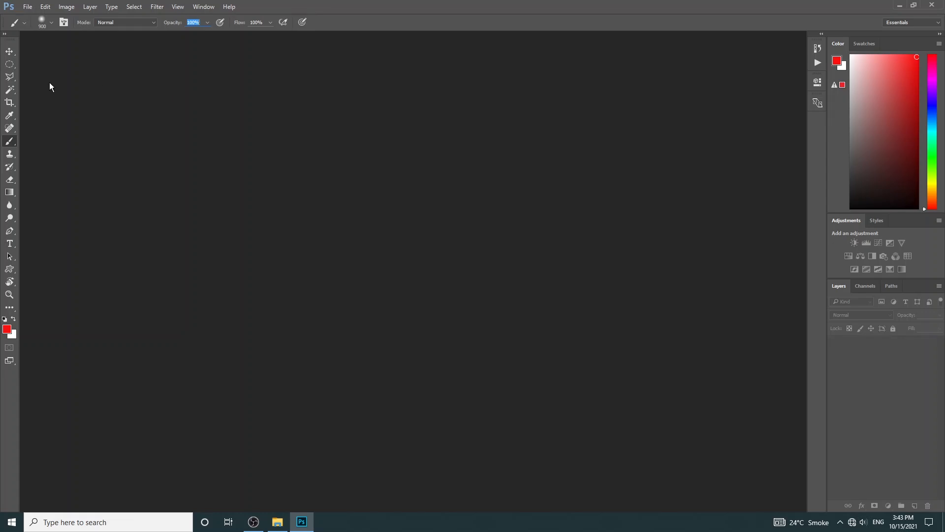
{"action": "left_click", "coordinate": [9, 52]}
{"action": "left_click", "coordinate": [10, 77]}
{"action": "left_click", "coordinate": [10, 104]}
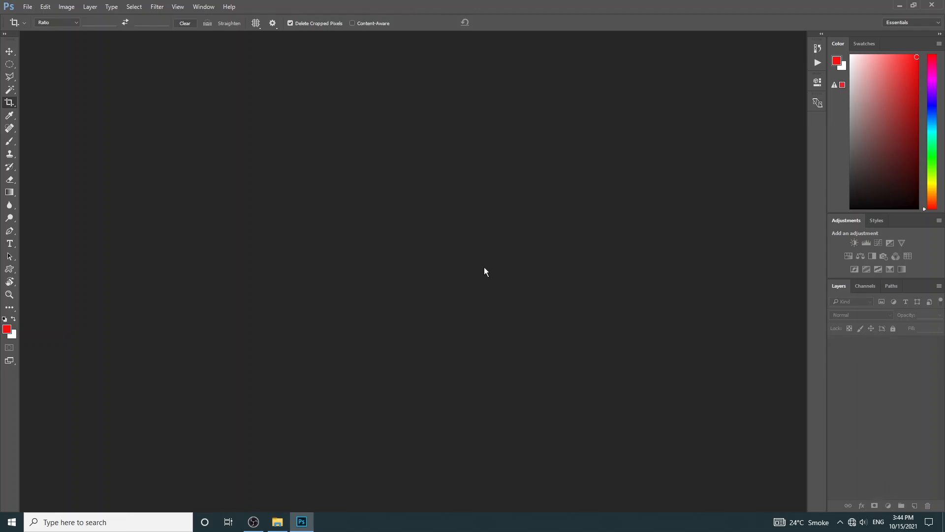
{"action": "left_click", "coordinate": [68, 11]}
{"action": "left_click", "coordinate": [158, 7]}
{"action": "left_click", "coordinate": [76, 90]}
{"action": "left_click", "coordinate": [27, 7]}
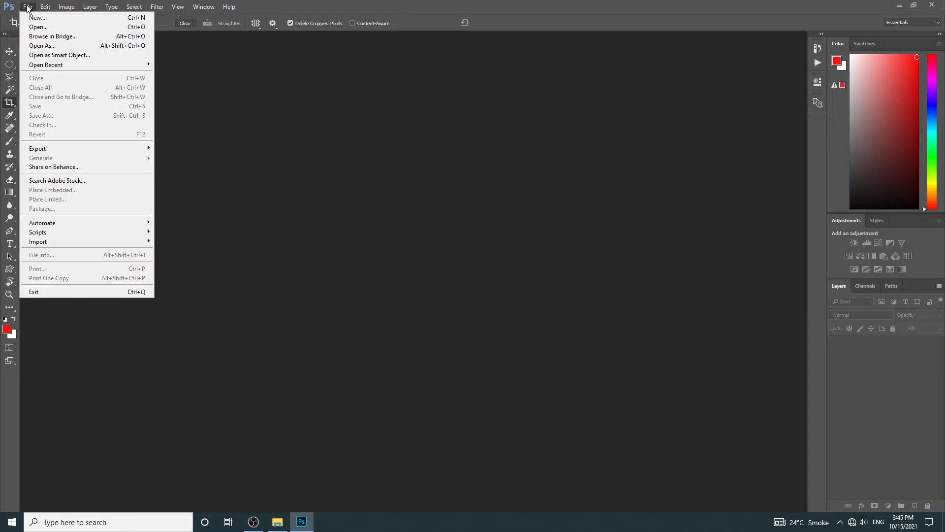
{"action": "key", "text": "Escape"}
Step: Create a 7 × 5 inch document at 300 pixels/inch, in RGB Color with a white background
{"action": "key", "text": "ctrl+n"}
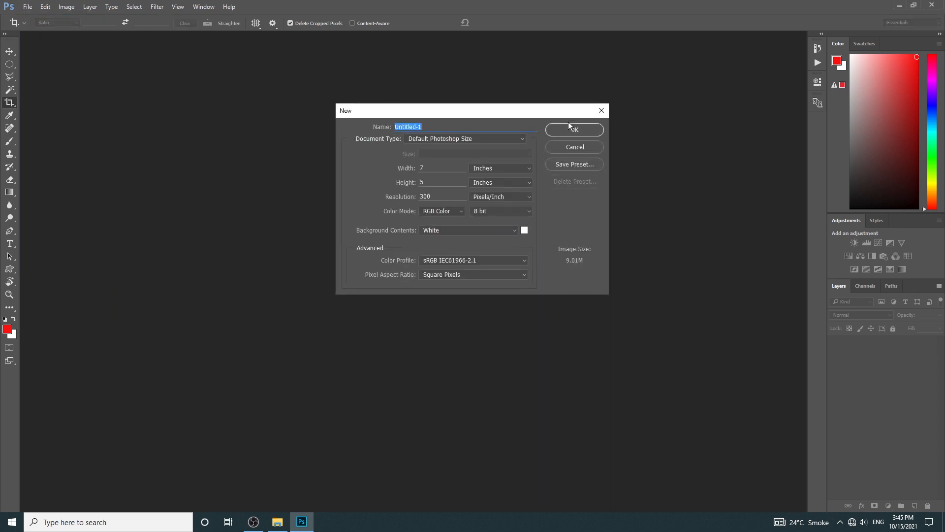
{"action": "left_click", "coordinate": [581, 128]}
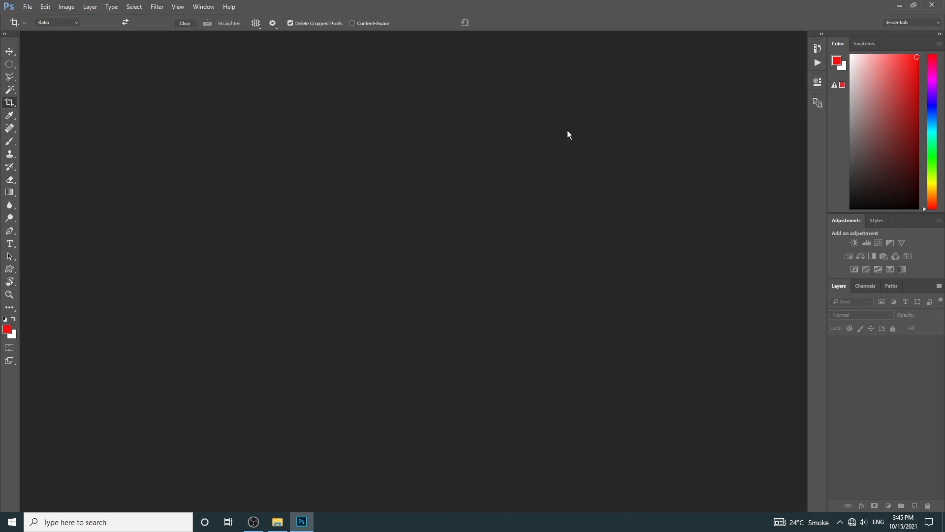
Step: Open the images 1.jpg and 2.jpg as separate documents
{"action": "left_click", "coordinate": [29, 7]}
{"action": "left_click", "coordinate": [45, 29]}
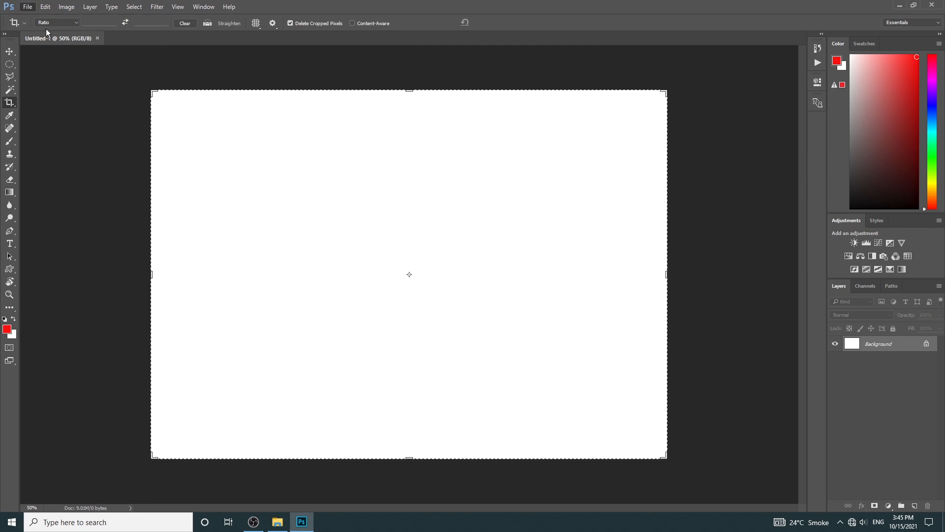
{"action": "left_click", "coordinate": [40, 77]}
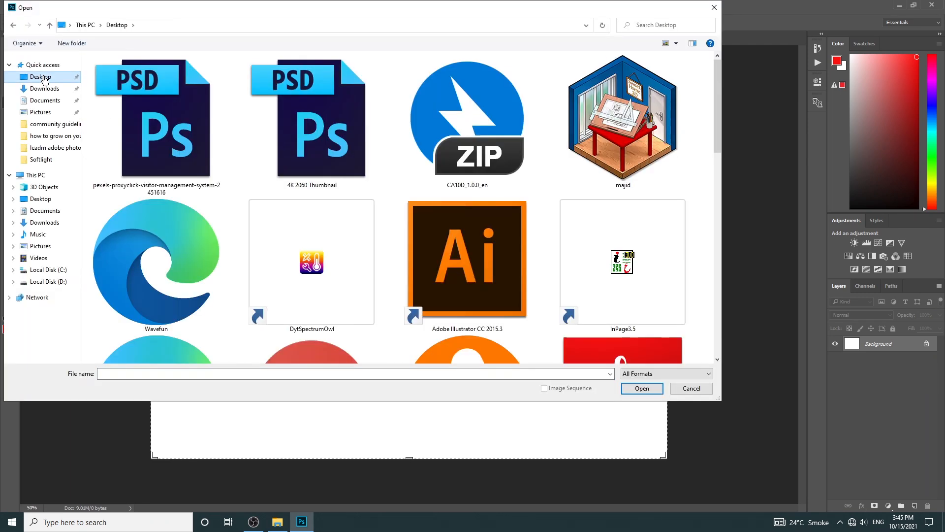
{"action": "scroll", "coordinate": [465, 290], "scroll_direction": "down", "scroll_amount": 10}
{"action": "double_click", "coordinate": [465, 290]}
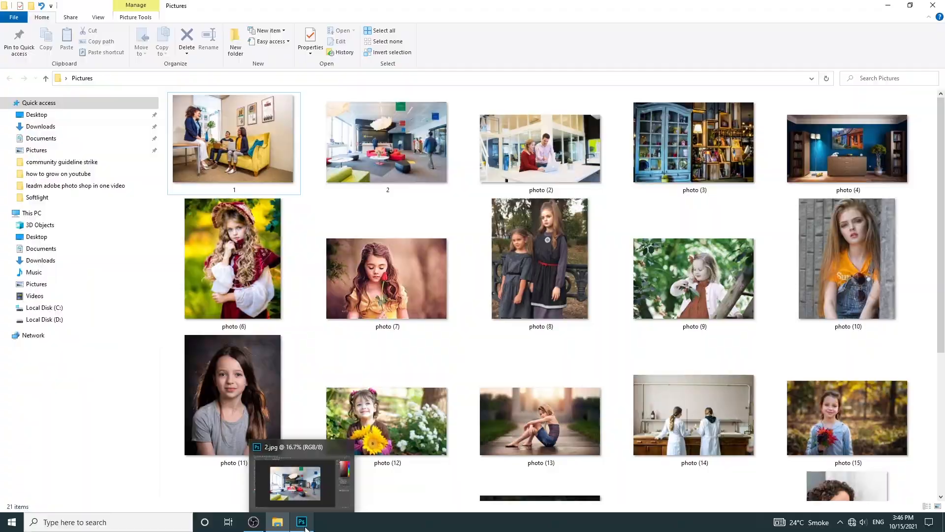
{"action": "left_click", "coordinate": [302, 523]}
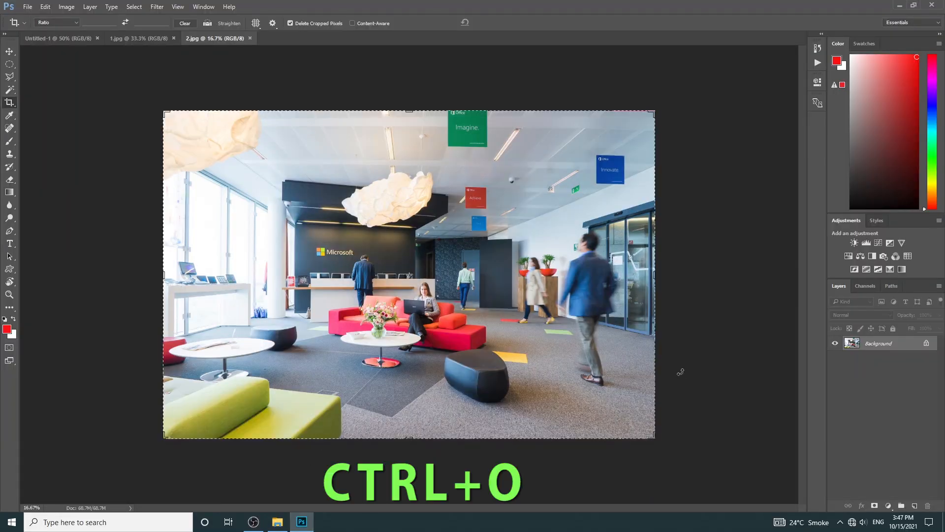
Step: Dismiss the file-open dialog and bring photo (9).jpg in from File Explorer as its own document
{"action": "key", "text": "ctrl+o"}
{"action": "left_click", "coordinate": [694, 389]}
{"action": "left_click", "coordinate": [278, 522]}
{"action": "left_click_drag", "start_coordinate": [698, 283], "coordinate": [463, 34]}
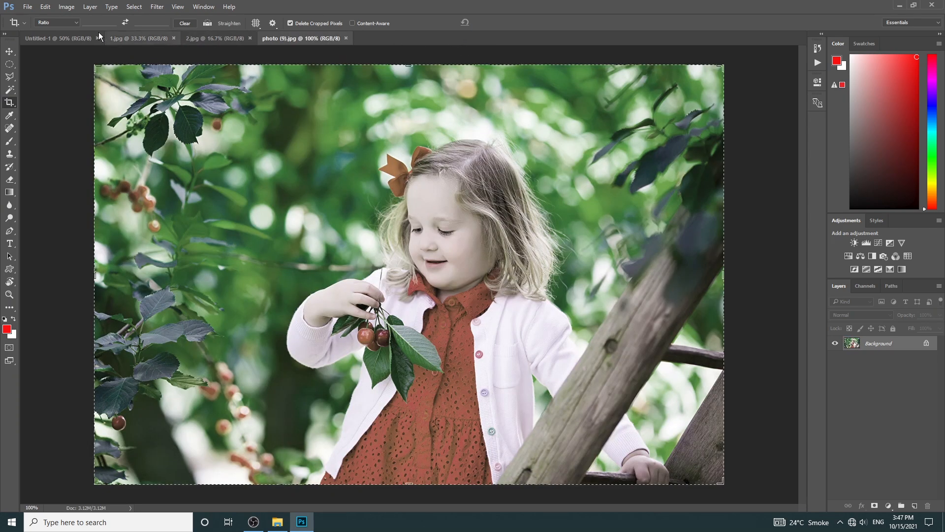
Step: Return to the blank Untitled-1 document, dismiss its crop frame and activate the Brush tool
{"action": "left_click", "coordinate": [68, 38]}
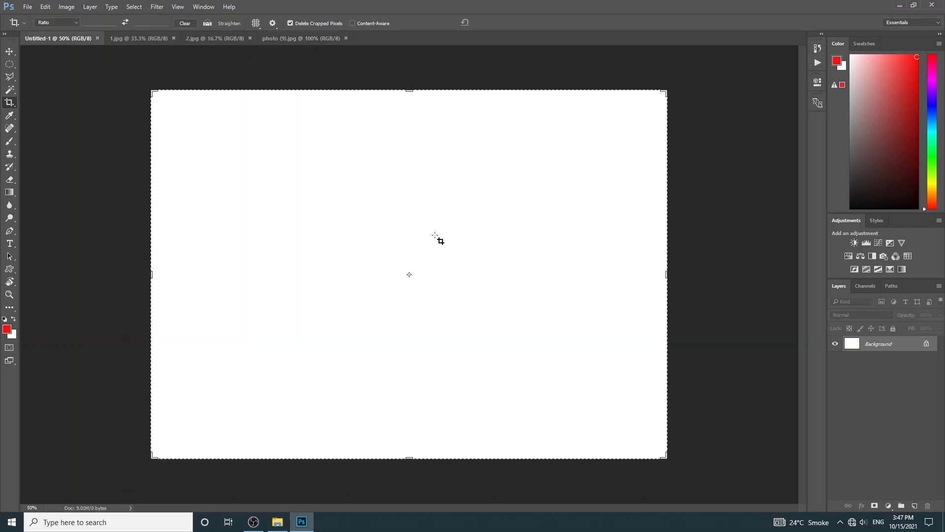
{"action": "key", "text": "Escape"}
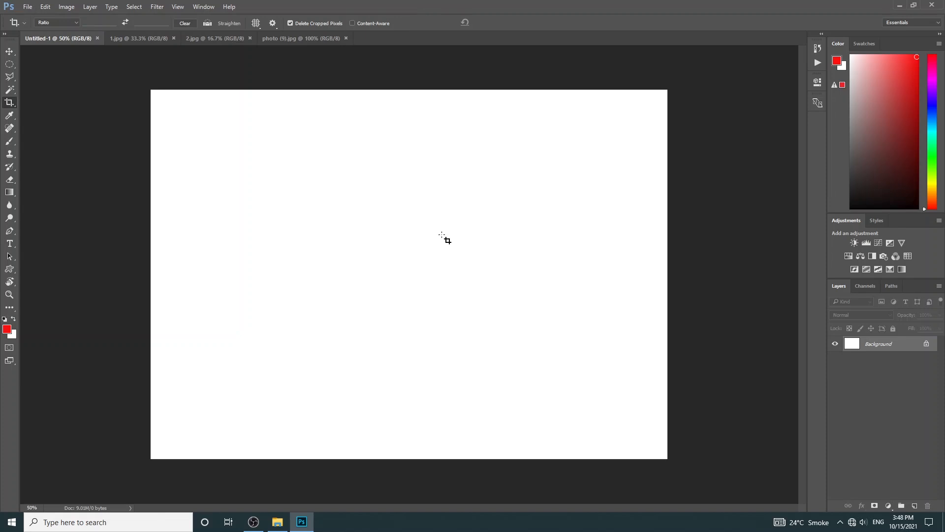
{"action": "key", "text": "b"}
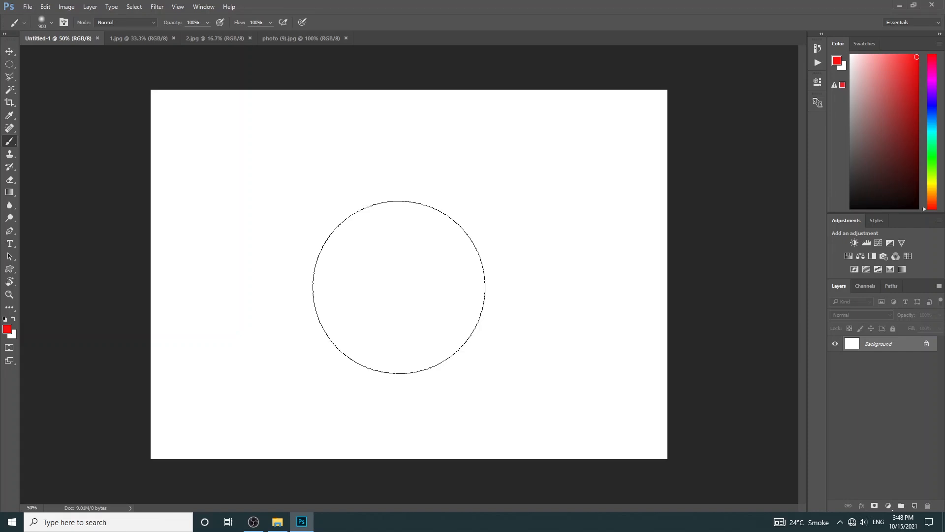
Step: Try out different brush sizes by repeatedly shrinking and enlarging the tip, ending at 400 px
{"action": "key", "text": "bracketleft"}
{"action": "key", "text": "bracketright"}
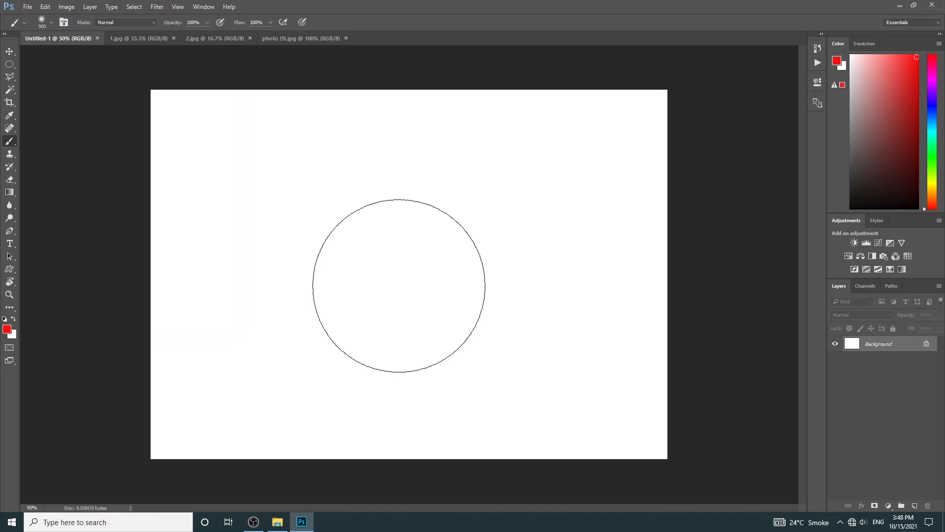
{"action": "key", "text": "bracketleft"}
{"action": "key", "text": "bracketleft"}
{"action": "key", "text": "bracketleft"}
{"action": "key", "text": "bracketleft"}
{"action": "key", "text": "bracketleft"}
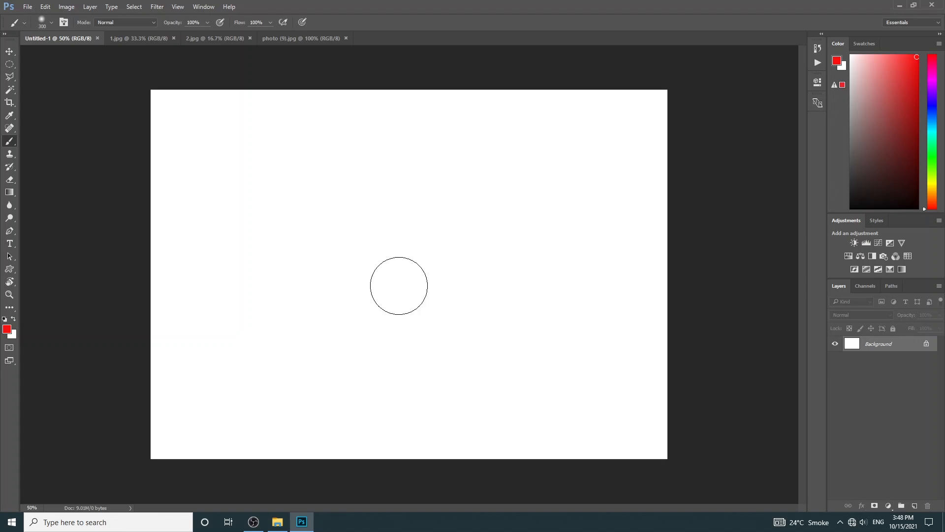
{"action": "key", "text": "bracketright"}
{"action": "key", "text": "bracketright"}
{"action": "key", "text": "bracketright"}
{"action": "key", "text": "bracketleft"}
{"action": "key", "text": "bracketleft"}
{"action": "key", "text": "bracketright"}
{"action": "key", "text": "bracketright"}
{"action": "key", "text": "bracketright"}
{"action": "key", "text": "bracketright"}
{"action": "key", "text": "bracketright"}
{"action": "key", "text": "bracketright"}
{"action": "key", "text": "bracketright"}
{"action": "key", "text": "bracketleft"}
{"action": "key", "text": "bracketleft"}
{"action": "key", "text": "bracketleft"}
{"action": "key", "text": "bracketleft"}
{"action": "key", "text": "bracketleft"}
{"action": "key", "text": "bracketleft"}
{"action": "key", "text": "bracketleft"}
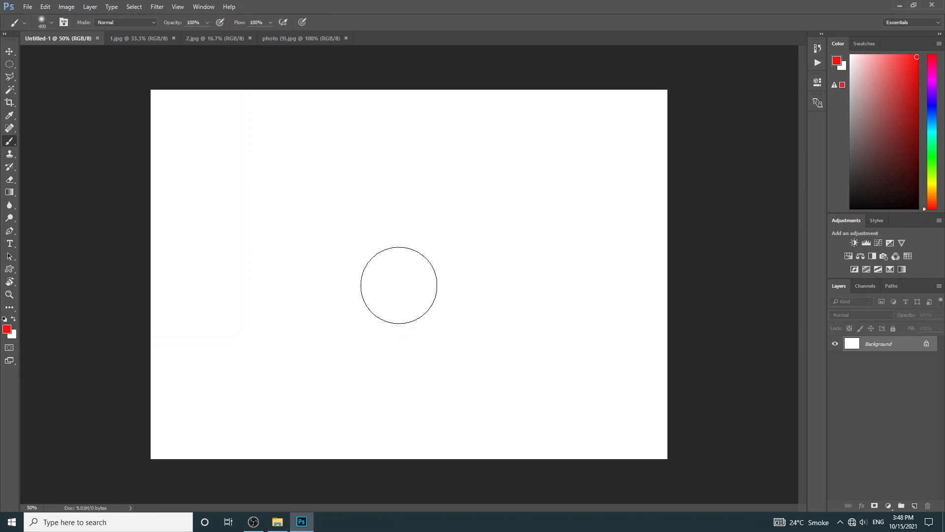
Step: Reduce the brush size to 150 px and paint a soft vertical red stroke along the left part of the canvas
{"action": "key", "text": "bracketleft"}
{"action": "key", "text": "bracketleft"}
{"action": "key", "text": "bracketleft"}
{"action": "key", "text": "bracketleft"}
{"action": "key", "text": "bracketleft"}
{"action": "left_click_drag", "start_coordinate": [224, 117], "coordinate": [225, 415]}
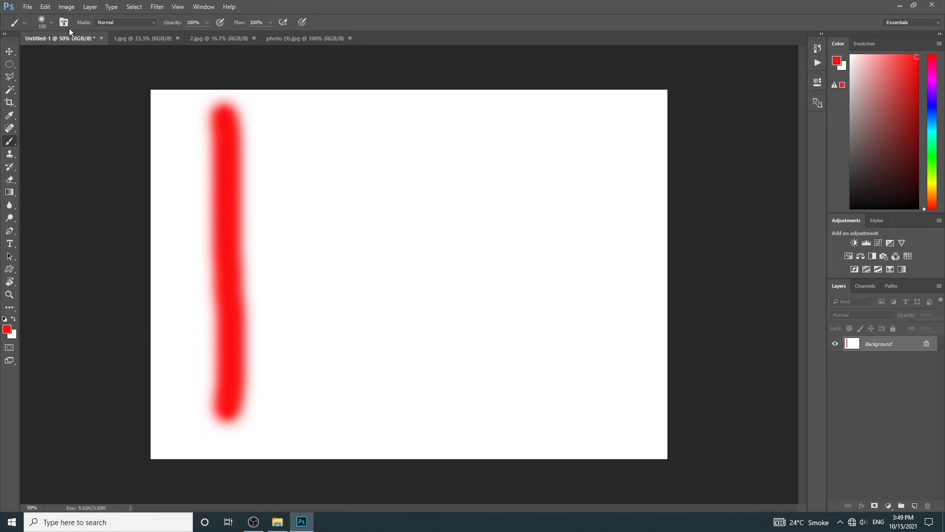
Step: Choose the hard round brush with 100% hardness and paint a second vertical red stroke beside the soft one
{"action": "left_click", "coordinate": [51, 22]}
{"action": "left_click", "coordinate": [36, 116]}
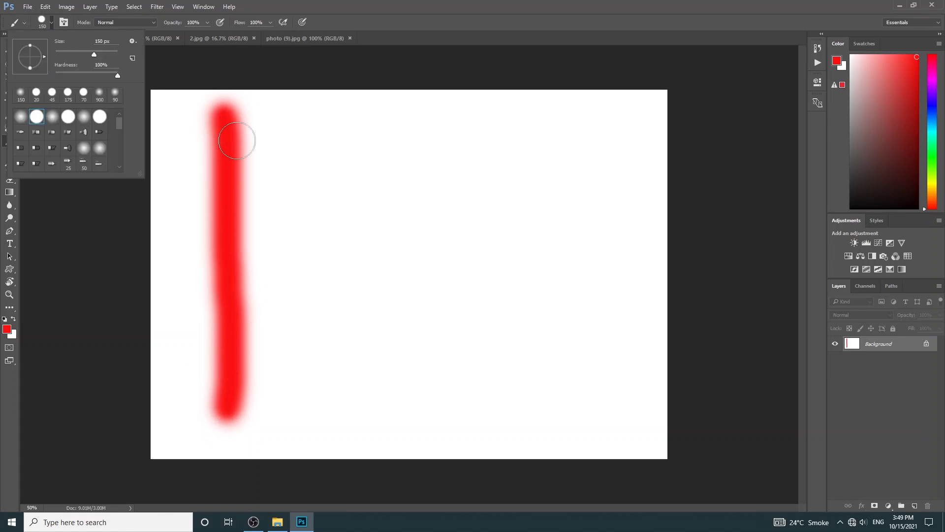
{"action": "left_click_drag", "start_coordinate": [309, 107], "coordinate": [302, 414]}
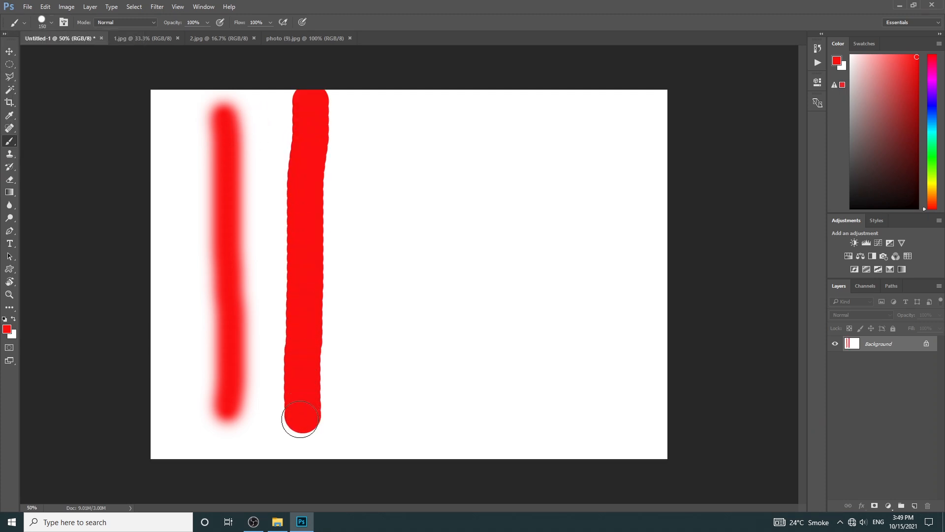
Step: Set the brush opacity to 35% and paint a curved, roughly U-shaped stroke on the right half of the canvas
{"action": "left_click", "coordinate": [207, 22]}
{"action": "mouse_move", "coordinate": [397, 122]}
{"action": "left_mouse_down"}
{"action": "mouse_move", "coordinate": [414, 312]}
{"action": "mouse_move", "coordinate": [437, 380]}
{"action": "left_mouse_up"}
{"action": "mouse_move", "coordinate": [498, 278]}
{"action": "left_mouse_down"}
{"action": "mouse_move", "coordinate": [477, 189]}
{"action": "mouse_move", "coordinate": [479, 151]}
{"action": "mouse_move", "coordinate": [524, 148]}
{"action": "left_mouse_up"}
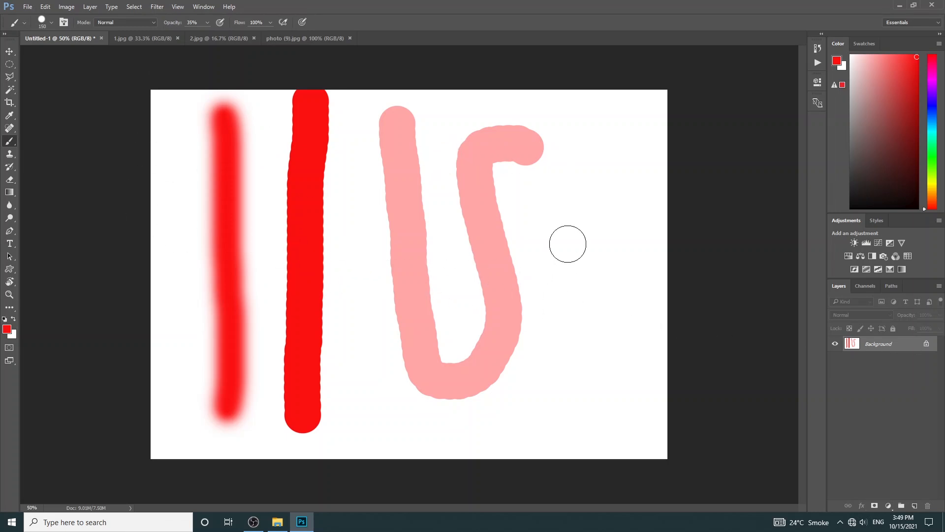
Step: Open the document history and step back through the brush strokes to the initial Untitled-1 snapshot
{"action": "left_click", "coordinate": [818, 49]}
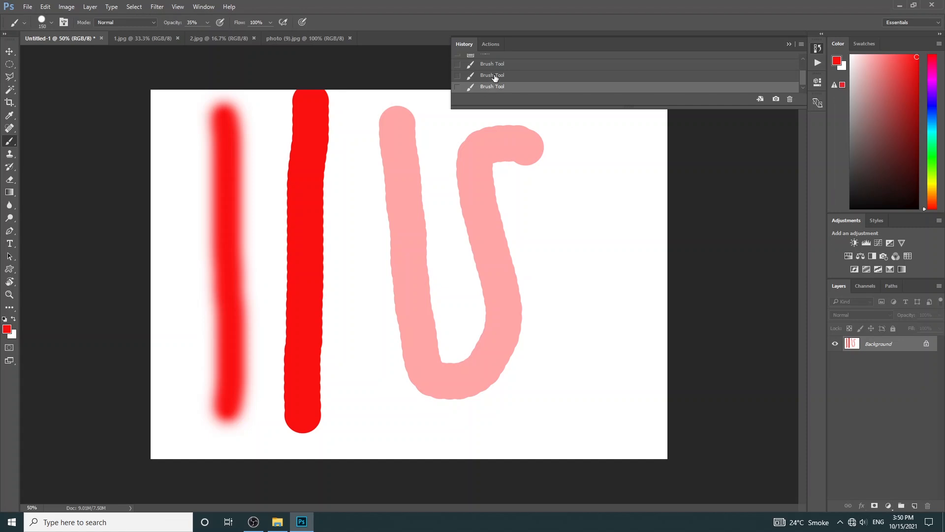
{"action": "left_click", "coordinate": [495, 75]}
{"action": "left_click", "coordinate": [495, 64]}
{"action": "scroll", "coordinate": [498, 65], "scroll_direction": "up", "scroll_amount": 1}
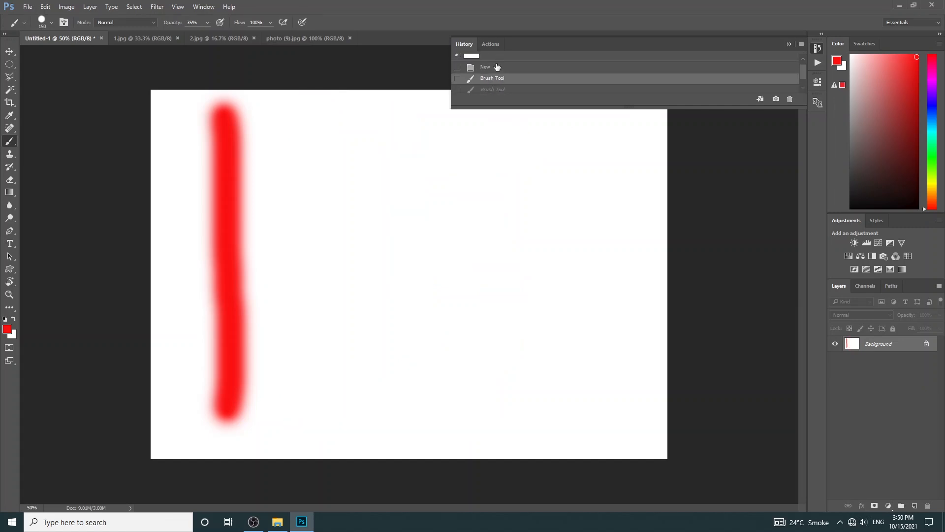
{"action": "left_click", "coordinate": [497, 66]}
{"action": "left_click", "coordinate": [499, 60]}
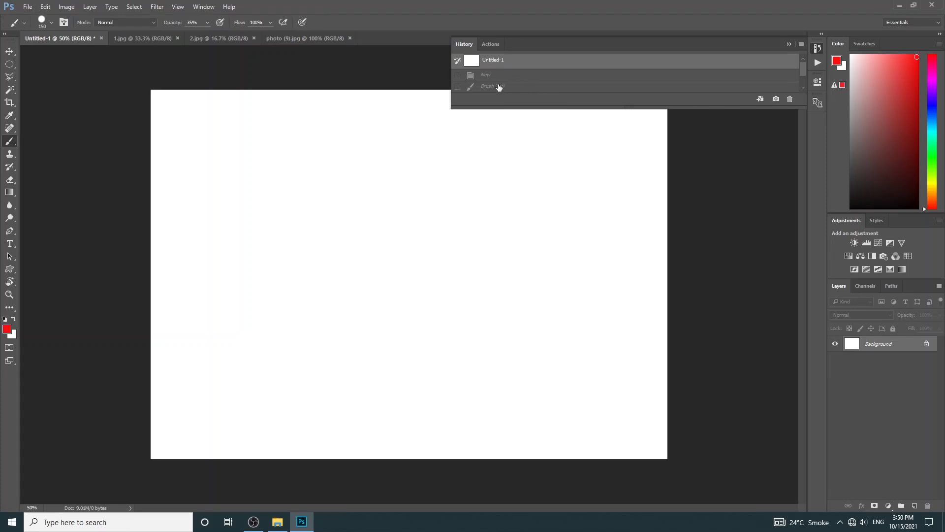
Step: Restore the last brush stroke's history state, step back to the first stroke, and restore the last state again
{"action": "scroll", "coordinate": [497, 85], "scroll_direction": "down", "scroll_amount": 1}
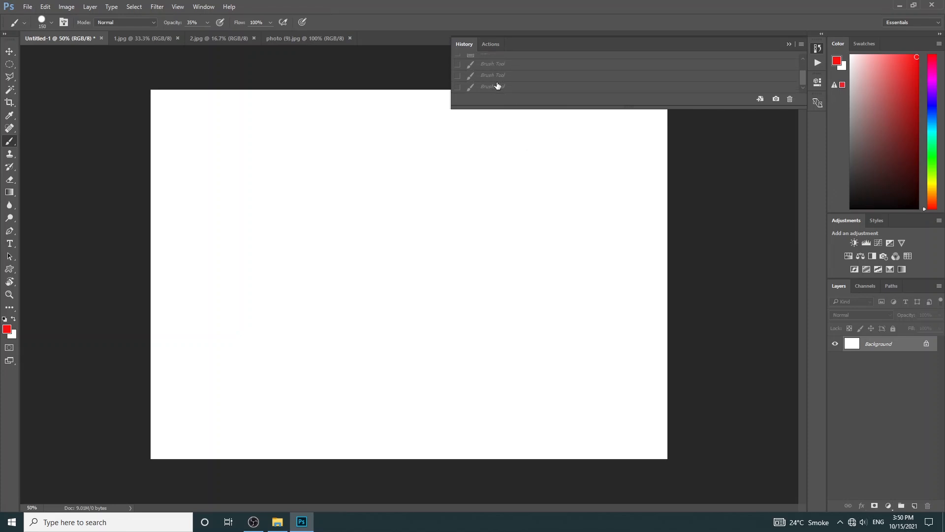
{"action": "left_click", "coordinate": [497, 86]}
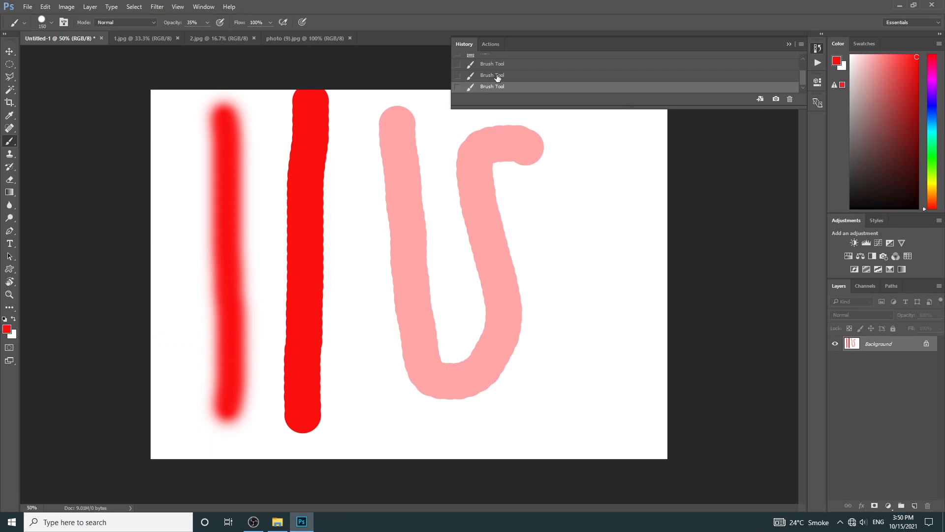
{"action": "left_click", "coordinate": [499, 75]}
{"action": "left_click", "coordinate": [497, 64]}
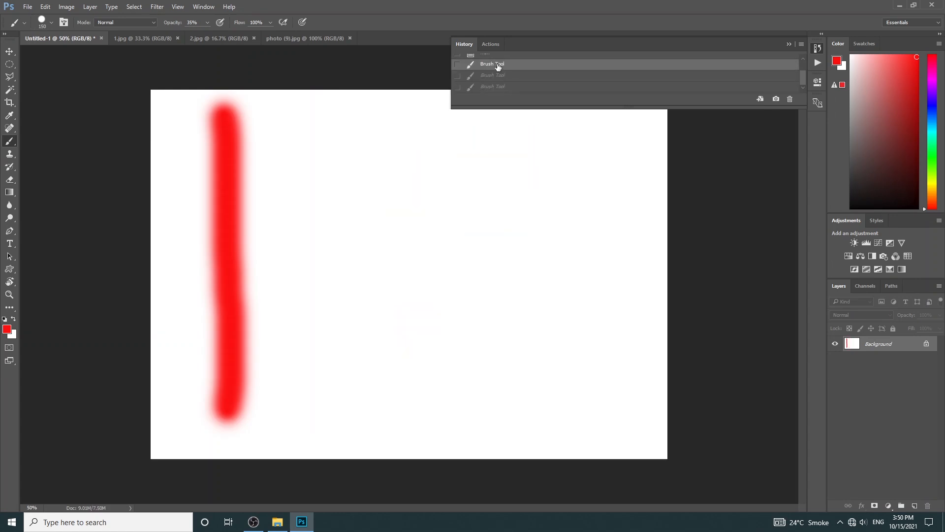
{"action": "left_click", "coordinate": [496, 87]}
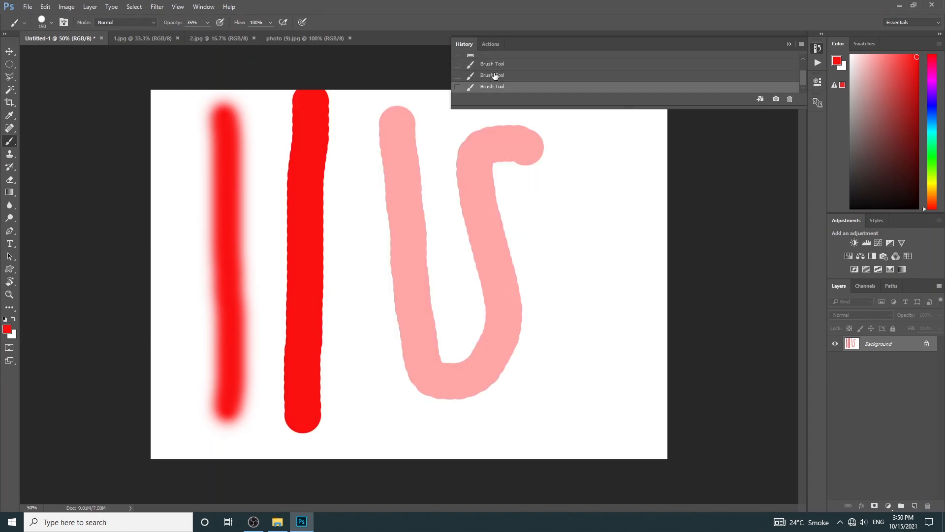
Step: Revert the painted strokes one by one in the history until the blank Untitled-1 snapshot is active
{"action": "left_click", "coordinate": [495, 77]}
{"action": "left_click", "coordinate": [495, 65]}
{"action": "scroll", "coordinate": [495, 67], "scroll_direction": "up", "scroll_amount": 2}
{"action": "left_click", "coordinate": [490, 74]}
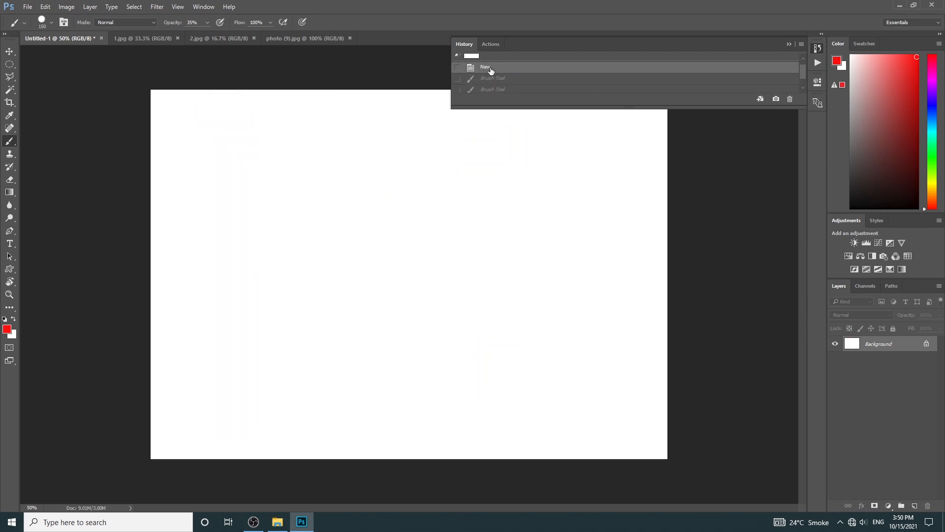
{"action": "left_click", "coordinate": [494, 60]}
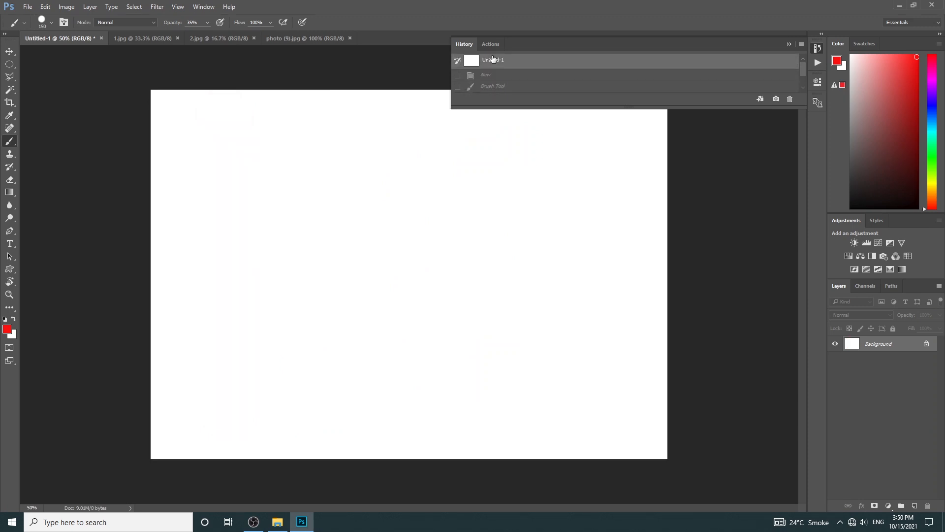
Step: Add a new empty layer, set the foreground colour to blue #0e45e3, and paint a looping stroke across the middle of the canvas
{"action": "left_click", "coordinate": [790, 44]}
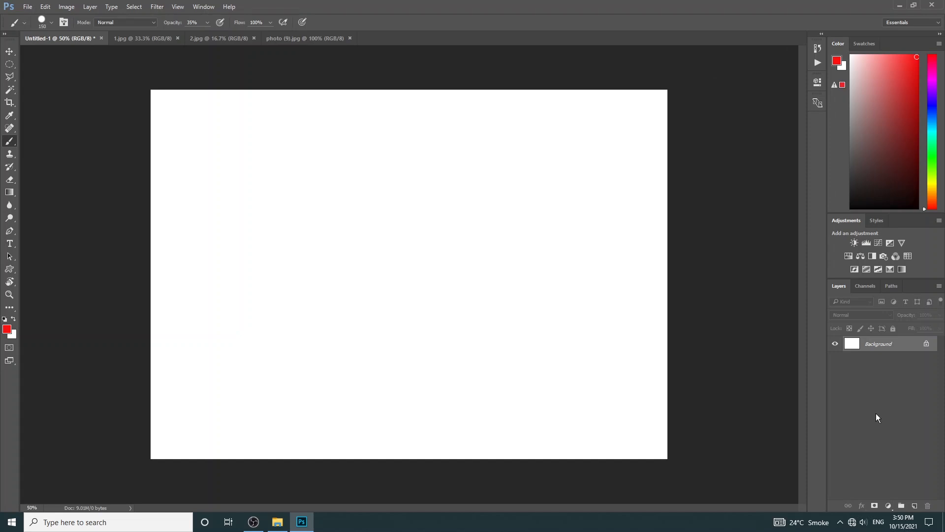
{"action": "left_click", "coordinate": [915, 507]}
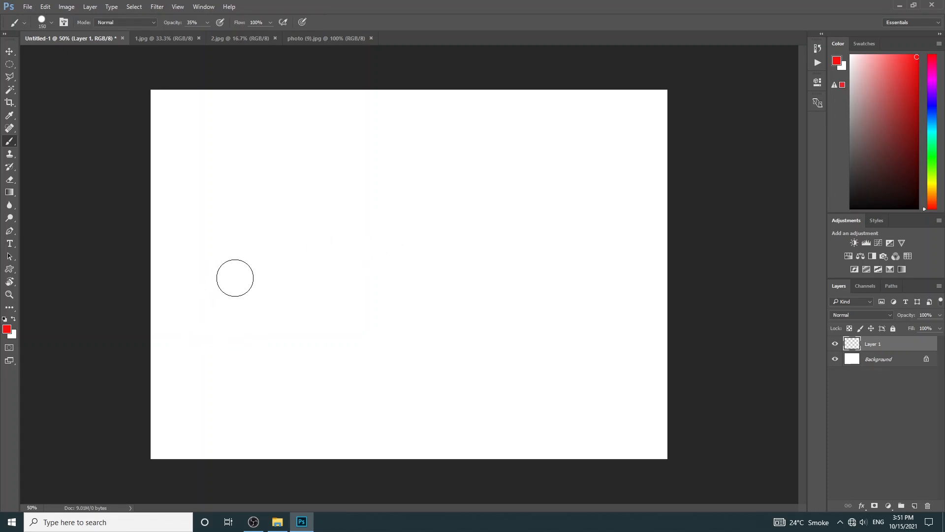
{"action": "left_click", "coordinate": [7, 329]}
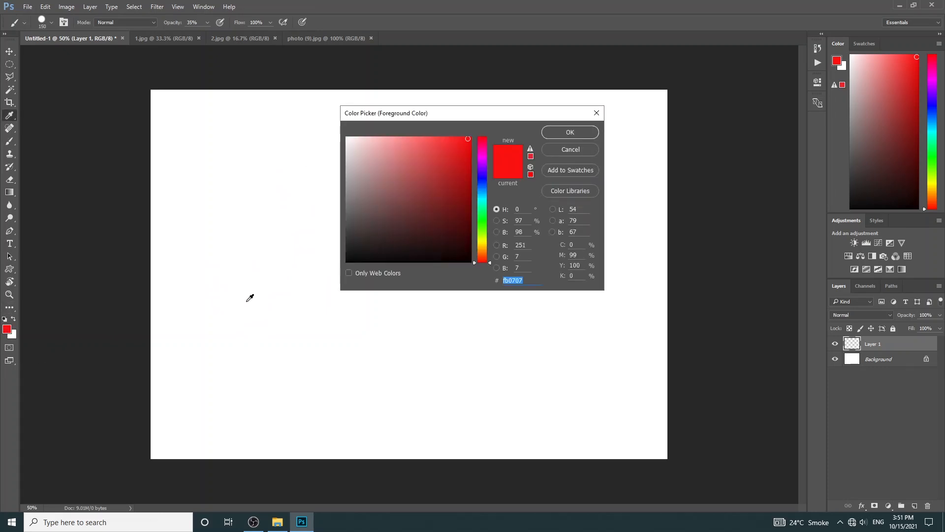
{"action": "left_click", "coordinate": [483, 184]}
{"action": "key", "text": "Return"}
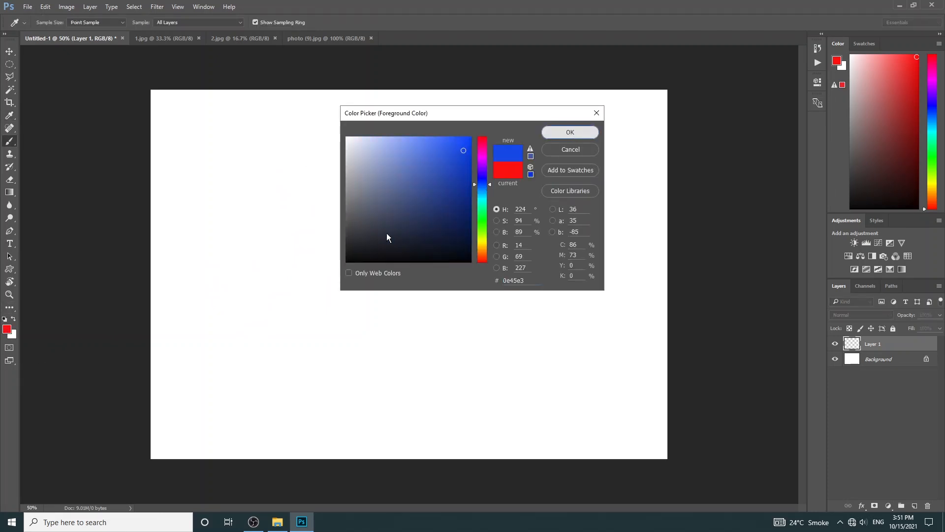
{"action": "mouse_move", "coordinate": [278, 195]}
{"action": "left_mouse_down"}
{"action": "mouse_move", "coordinate": [493, 263]}
{"action": "mouse_move", "coordinate": [496, 205]}
{"action": "mouse_move", "coordinate": [365, 299]}
{"action": "mouse_move", "coordinate": [268, 329]}
{"action": "left_mouse_up"}
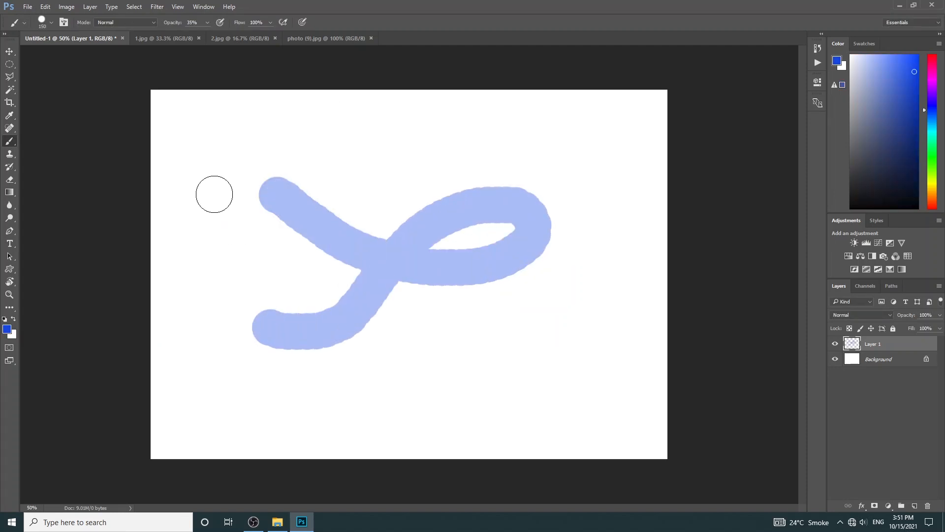
Step: Raise the brush opacity to 100% and paint curved blue strokes over and around the pale blue loop on Layer 1
{"action": "left_click", "coordinate": [207, 22]}
{"action": "left_click_drag", "start_coordinate": [233, 33], "coordinate": [241, 34]}
{"action": "mouse_move", "coordinate": [223, 121]}
{"action": "left_mouse_down"}
{"action": "mouse_move", "coordinate": [463, 249]}
{"action": "mouse_move", "coordinate": [329, 315]}
{"action": "left_mouse_up"}
{"action": "mouse_move", "coordinate": [294, 358]}
{"action": "left_mouse_down"}
{"action": "mouse_move", "coordinate": [236, 271]}
{"action": "mouse_move", "coordinate": [468, 387]}
{"action": "left_mouse_up"}
{"action": "mouse_move", "coordinate": [557, 301]}
{"action": "left_mouse_down"}
{"action": "mouse_move", "coordinate": [582, 180]}
{"action": "mouse_move", "coordinate": [488, 146]}
{"action": "mouse_move", "coordinate": [380, 164]}
{"action": "left_mouse_up"}
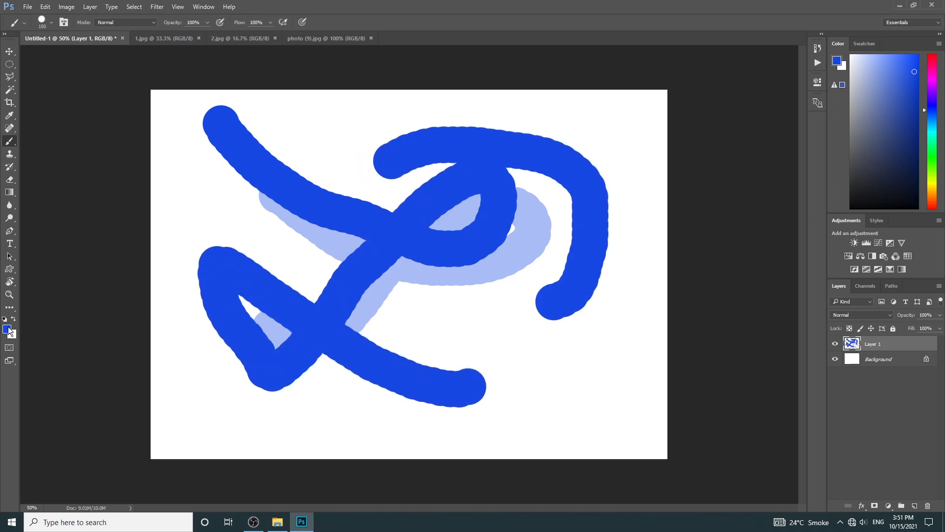
Step: Change the foreground colour to orange-red and paint a diagonal stroke ending in a loop on the right half of the canvas
{"action": "left_click", "coordinate": [7, 329]}
{"action": "left_click_drag", "start_coordinate": [485, 207], "coordinate": [483, 258]}
{"action": "left_click", "coordinate": [570, 132]}
{"action": "mouse_move", "coordinate": [614, 119]}
{"action": "left_mouse_down"}
{"action": "mouse_move", "coordinate": [400, 370]}
{"action": "mouse_move", "coordinate": [546, 395]}
{"action": "mouse_move", "coordinate": [543, 332]}
{"action": "mouse_move", "coordinate": [426, 340]}
{"action": "left_mouse_up"}
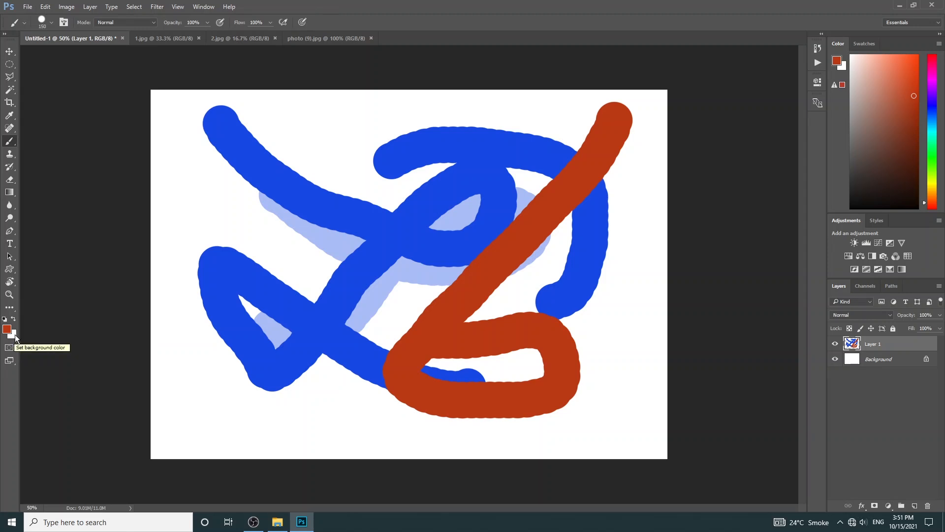
Step: Enlarge the Eraser to size 100 and erase the outer edge of the lower-left blue strokes on Layer 1
{"action": "key", "text": "e"}
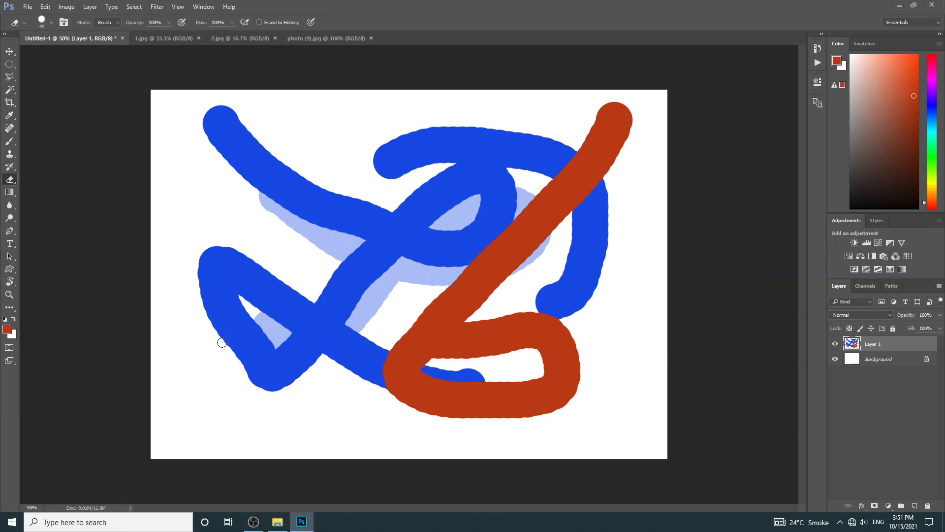
{"action": "key", "text": "bracketright"}
{"action": "key", "text": "bracketright"}
{"action": "key", "text": "bracketright"}
{"action": "key", "text": "bracketright"}
{"action": "key", "text": "bracketright"}
{"action": "mouse_move", "coordinate": [222, 343]}
{"action": "left_mouse_down"}
{"action": "mouse_move", "coordinate": [217, 319]}
{"action": "mouse_move", "coordinate": [261, 403]}
{"action": "mouse_move", "coordinate": [202, 294]}
{"action": "mouse_move", "coordinate": [262, 388]}
{"action": "mouse_move", "coordinate": [290, 407]}
{"action": "mouse_move", "coordinate": [210, 260]}
{"action": "mouse_move", "coordinate": [276, 416]}
{"action": "left_mouse_up"}
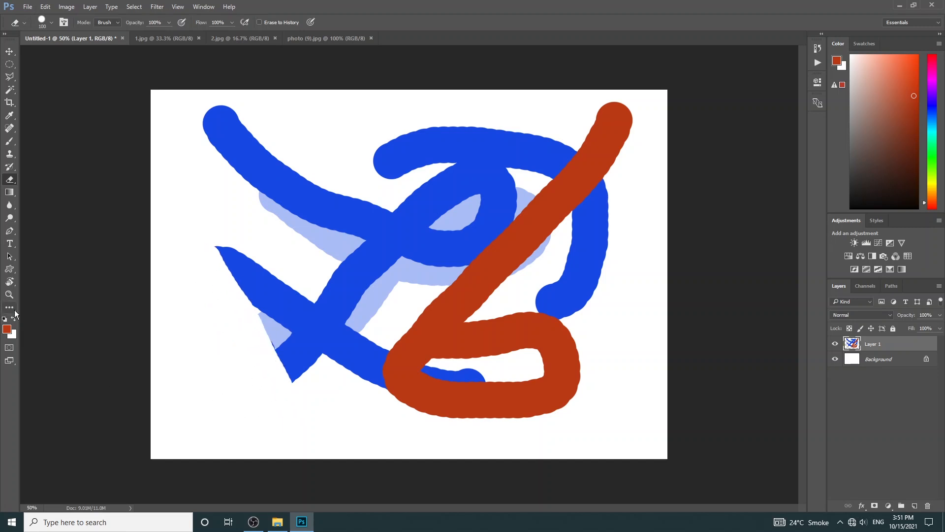
{"action": "mouse_move", "coordinate": [210, 247]}
{"action": "left_mouse_down"}
{"action": "mouse_move", "coordinate": [282, 382]}
{"action": "mouse_move", "coordinate": [308, 407]}
{"action": "mouse_move", "coordinate": [202, 266]}
{"action": "left_mouse_up"}
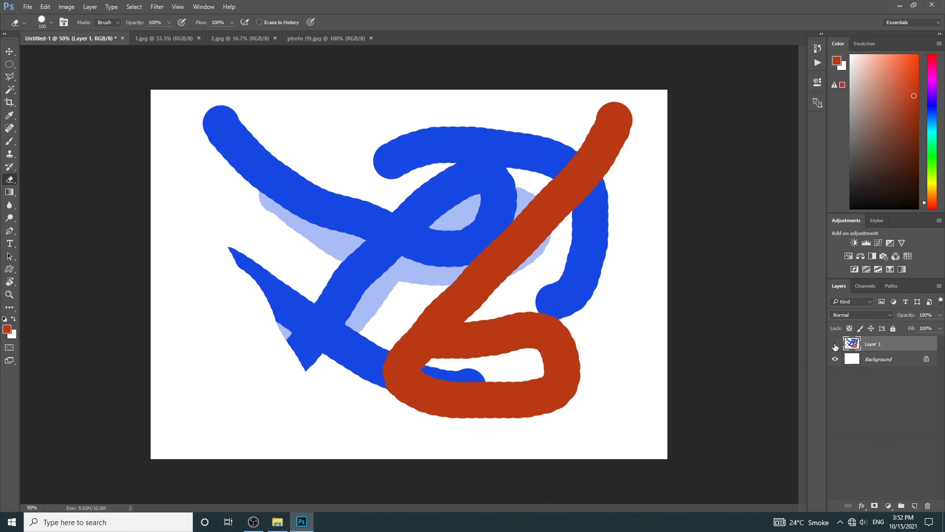
Step: Hide Layer 1 to view the Background on its own, select each layer in turn, and show Layer 1 again
{"action": "left_click", "coordinate": [834, 344]}
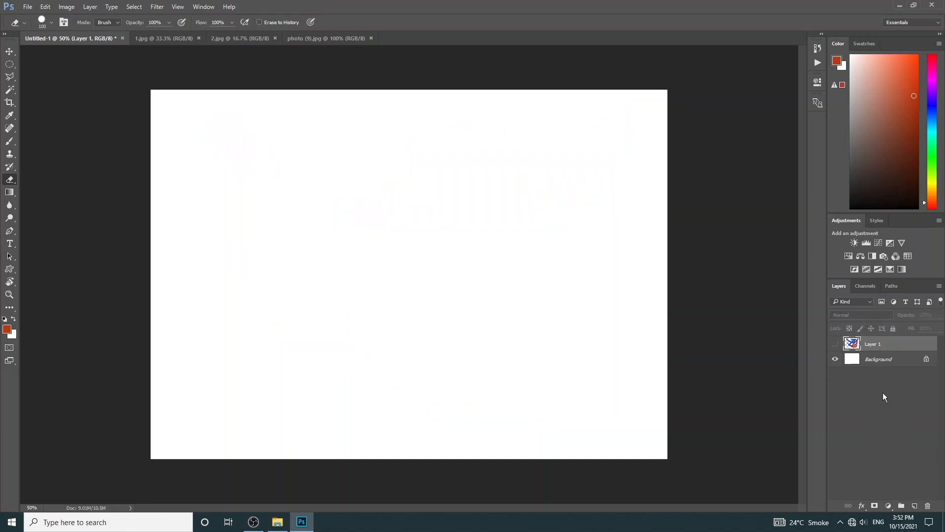
{"action": "left_click", "coordinate": [885, 364]}
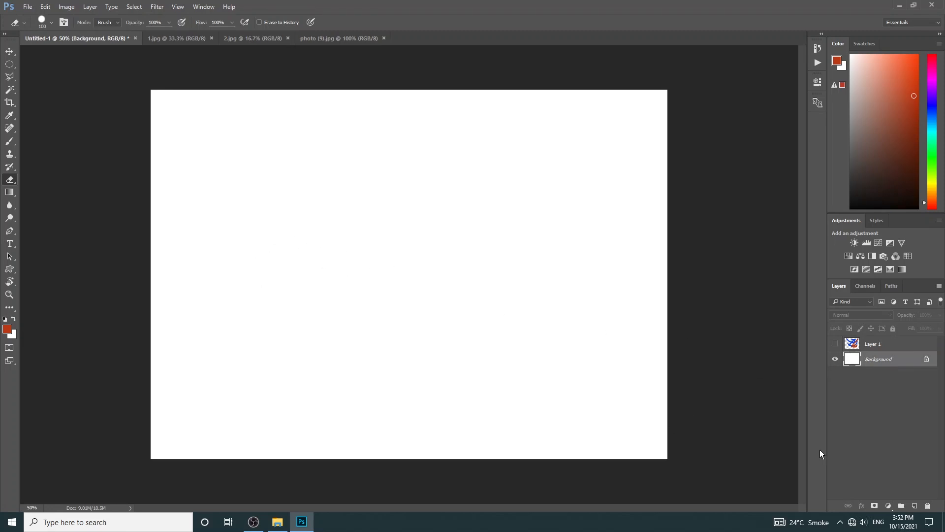
{"action": "left_click", "coordinate": [868, 345]}
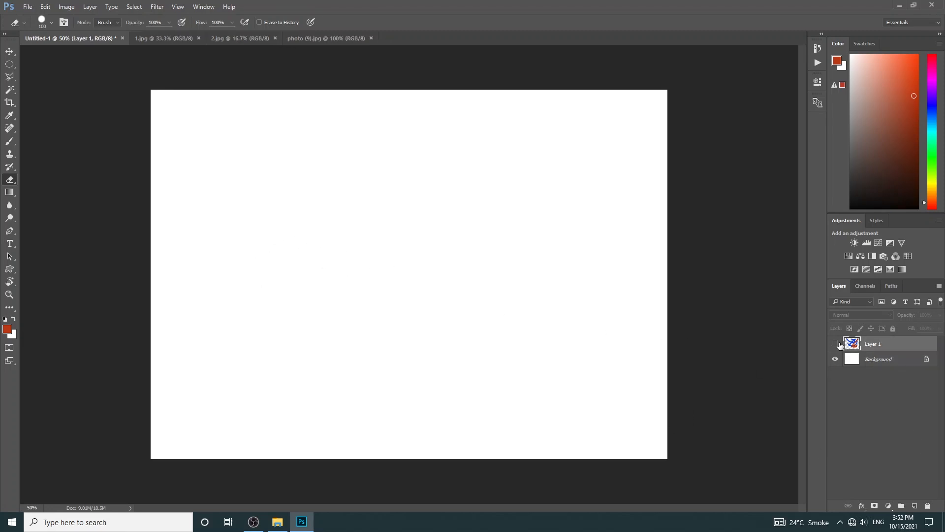
{"action": "left_click", "coordinate": [837, 344]}
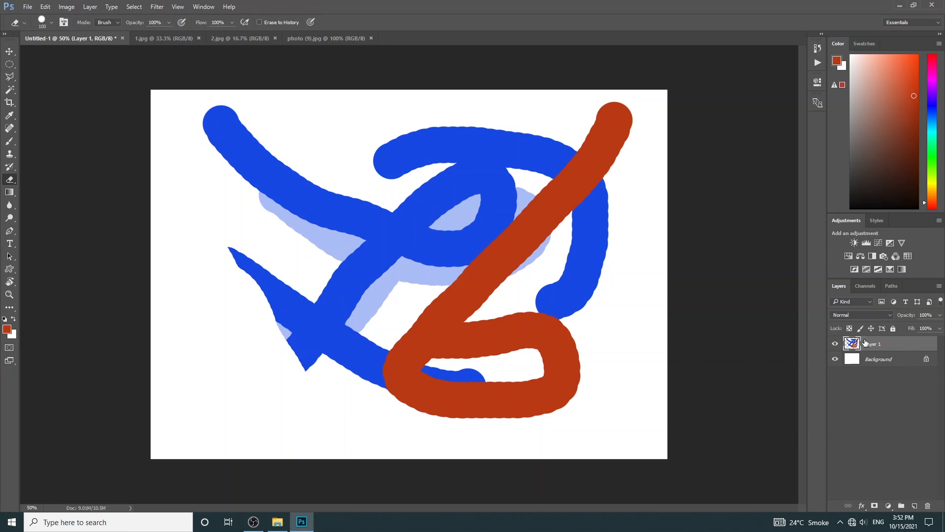
Step: Delete Layer 1 with all its strokes and add five new empty layers above the Background
{"action": "mouse_move", "coordinate": [879, 343]}
{"action": "left_mouse_down"}
{"action": "mouse_move", "coordinate": [886, 504]}
{"action": "mouse_move", "coordinate": [928, 506]}
{"action": "left_mouse_up"}
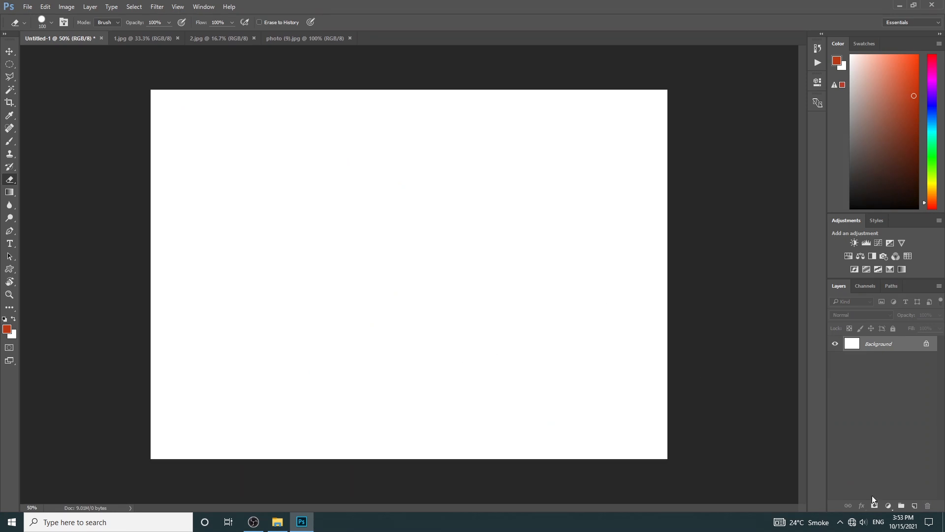
{"action": "left_click", "coordinate": [914, 506]}
{"action": "left_click", "coordinate": [914, 506]}
{"action": "left_click", "coordinate": [915, 505]}
{"action": "left_click", "coordinate": [914, 505]}
{"action": "left_click", "coordinate": [914, 506]}
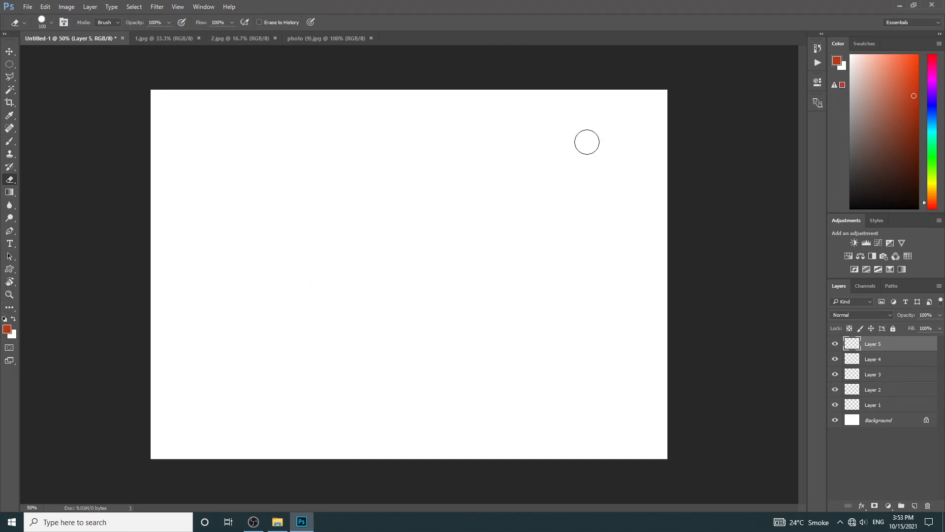
Step: Brush an orange-red horizontal stripe across the canvas on Layer 5 and a green stripe below it on Layer 4
{"action": "key", "text": "b"}
{"action": "left_click_drag", "start_coordinate": [128, 142], "coordinate": [726, 143]}
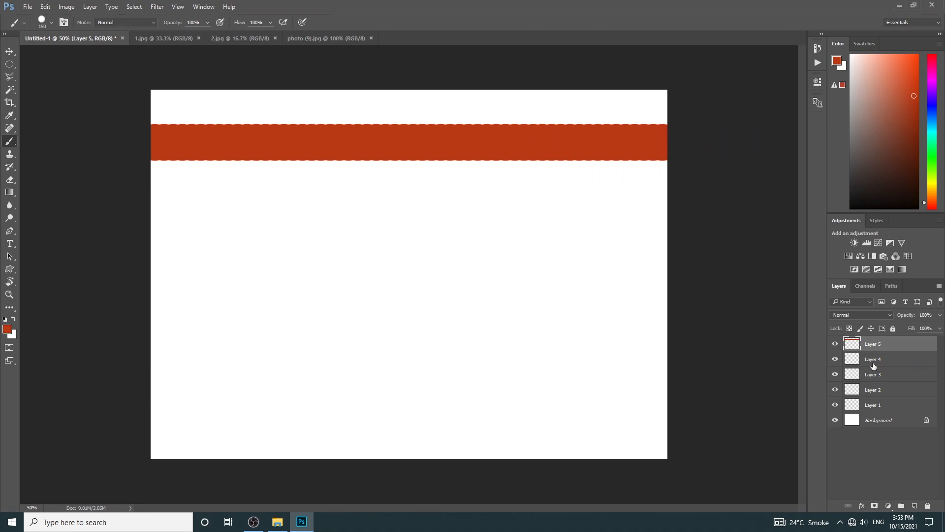
{"action": "left_click", "coordinate": [874, 366]}
{"action": "left_click", "coordinate": [7, 330]}
{"action": "left_click", "coordinate": [482, 224]}
{"action": "left_click", "coordinate": [584, 134]}
{"action": "left_click_drag", "start_coordinate": [156, 230], "coordinate": [858, 283]}
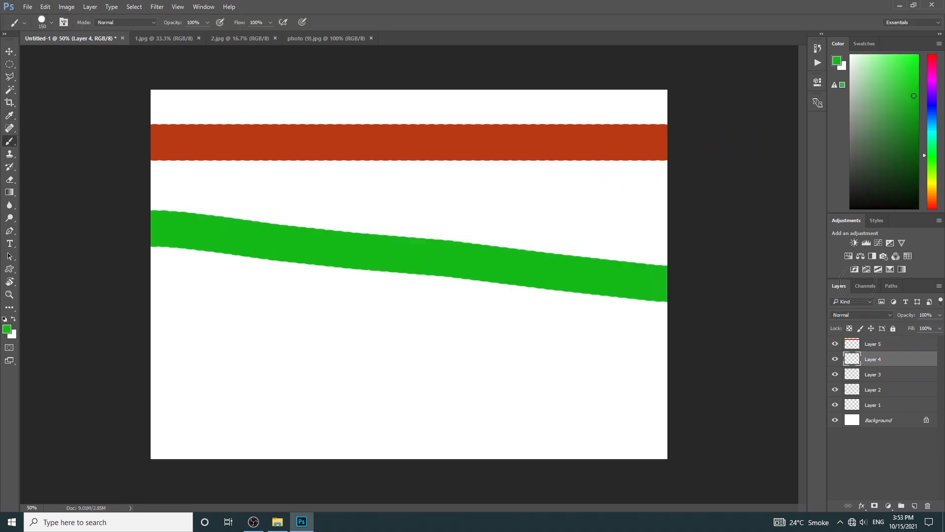
Step: Set the foreground colour to dark blue #292d71 and brush a stripe across the canvas below the green one on Layer 3
{"action": "left_click", "coordinate": [885, 383]}
{"action": "left_click", "coordinate": [7, 330]}
{"action": "left_click", "coordinate": [482, 181]}
{"action": "left_click", "coordinate": [424, 205]}
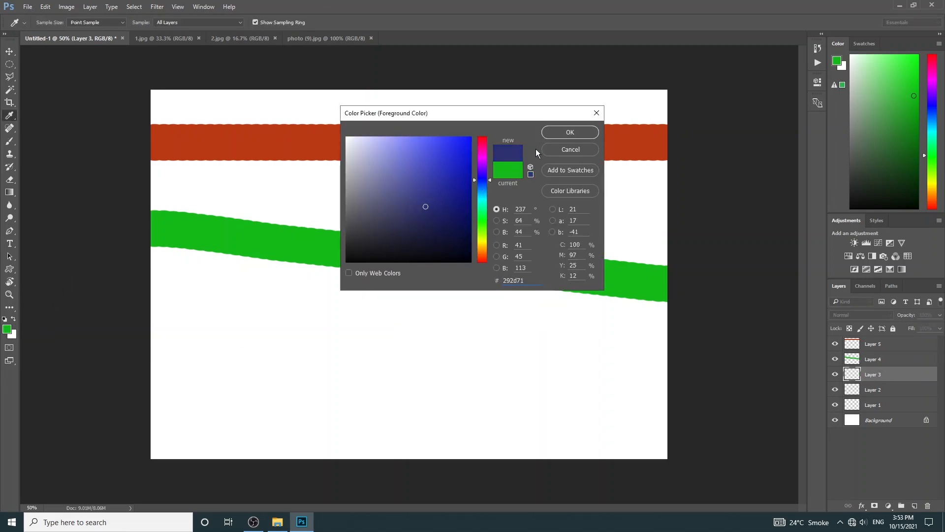
{"action": "left_click", "coordinate": [571, 132]}
{"action": "key", "text": "b"}
{"action": "mouse_move", "coordinate": [163, 301]}
{"action": "left_mouse_down"}
{"action": "mouse_move", "coordinate": [515, 373]}
{"action": "mouse_move", "coordinate": [813, 375]}
{"action": "left_mouse_up"}
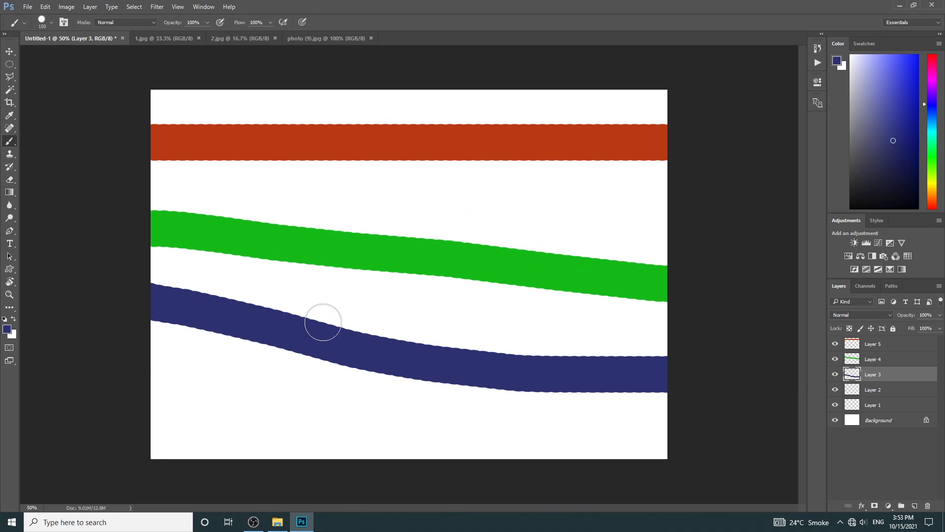
Step: Hide Layer 5, Layer 4 and Layer 3
{"action": "left_click", "coordinate": [835, 344]}
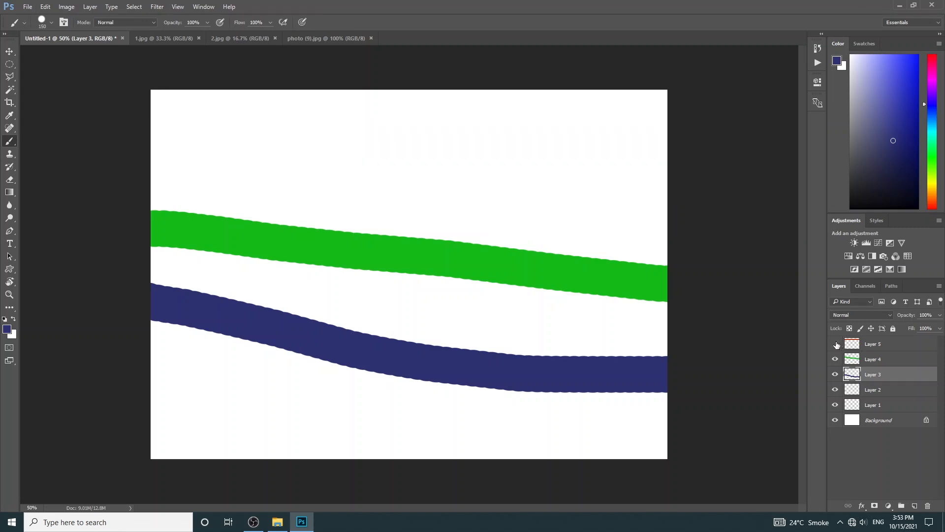
{"action": "left_click", "coordinate": [835, 361]}
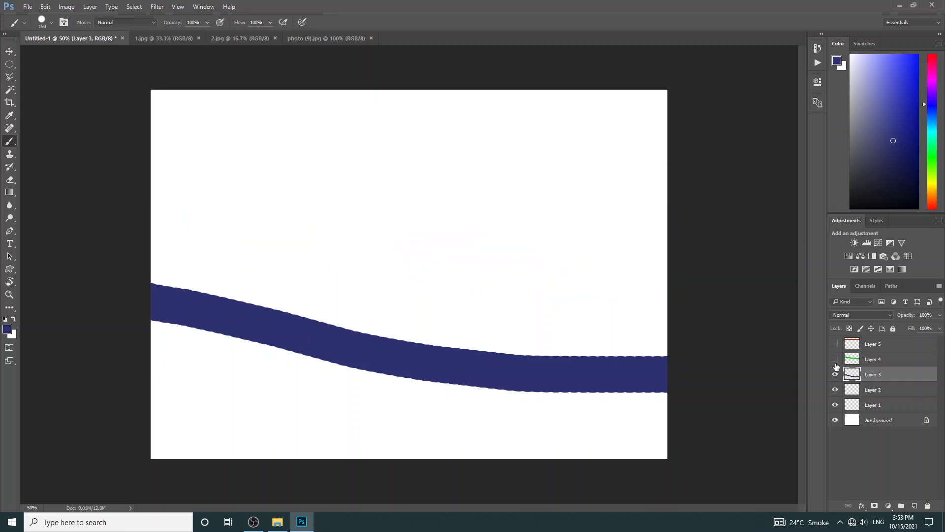
{"action": "left_click", "coordinate": [836, 374]}
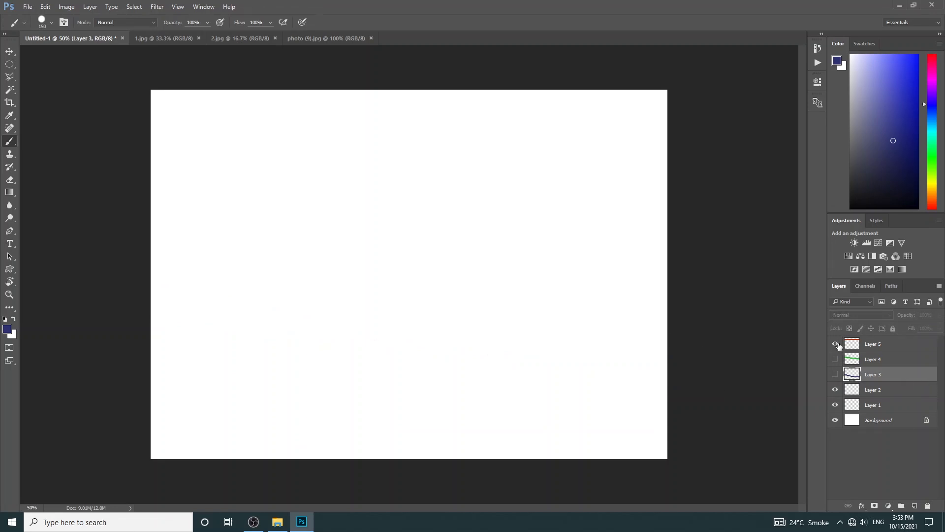
Step: Toggle the visibility of Layers 5, 4 and 3 in turn to examine which stripe each layer holds, leaving all three hidden
{"action": "left_click", "coordinate": [835, 344]}
{"action": "left_click", "coordinate": [835, 359]}
{"action": "left_click", "coordinate": [835, 375]}
{"action": "left_click", "coordinate": [836, 374]}
{"action": "left_click", "coordinate": [835, 359]}
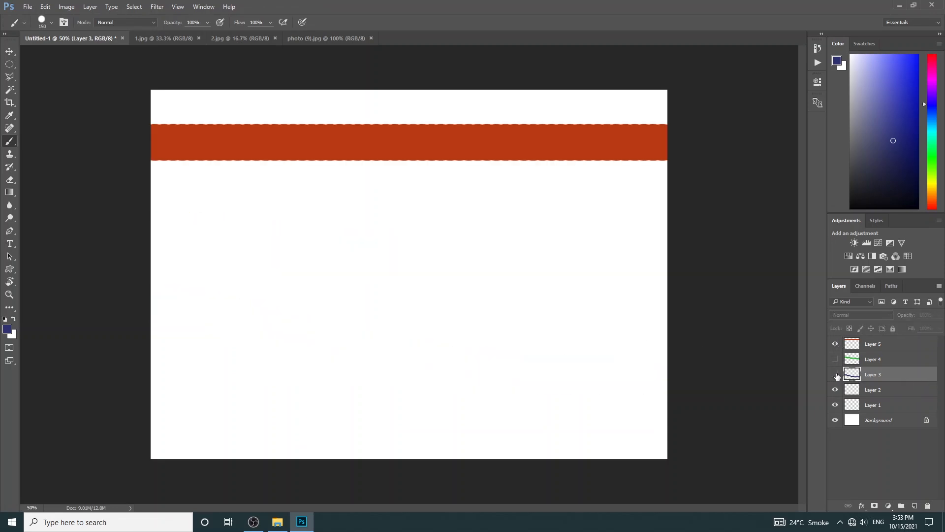
{"action": "left_click", "coordinate": [835, 375]}
{"action": "left_click", "coordinate": [835, 359]}
{"action": "left_click", "coordinate": [835, 344]}
{"action": "left_click", "coordinate": [835, 359]}
{"action": "left_click", "coordinate": [835, 374]}
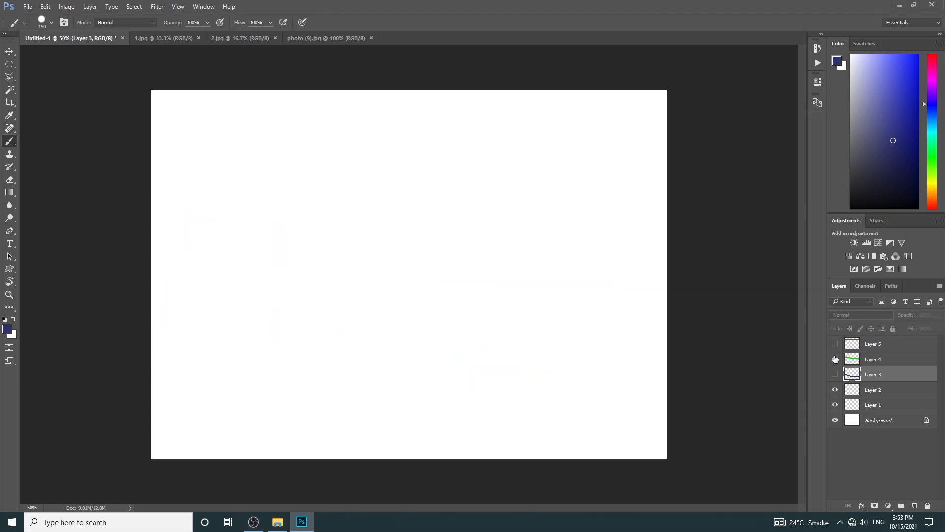
{"action": "left_click", "coordinate": [835, 359]}
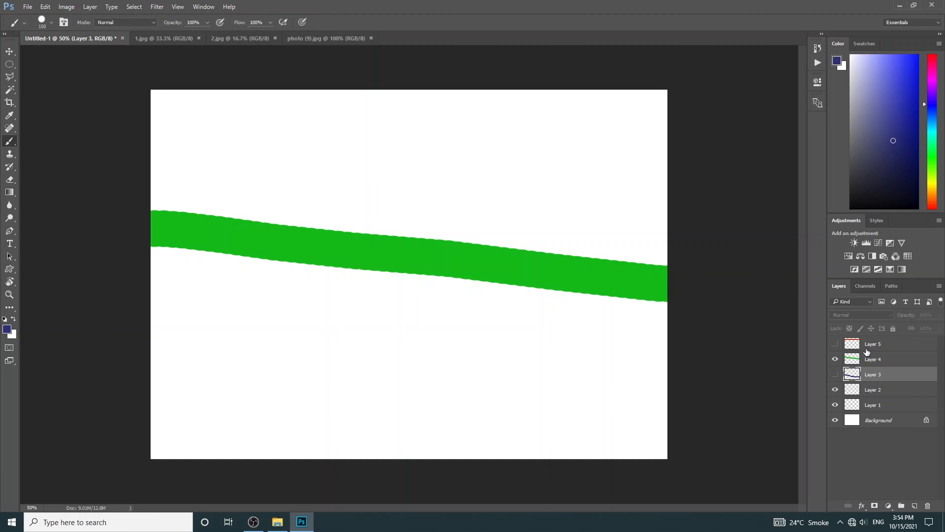
{"action": "left_click", "coordinate": [835, 359]}
Step: Add a text layer directly above the Background, reading "welcom", near the upper left of the canvas
{"action": "left_click", "coordinate": [879, 420]}
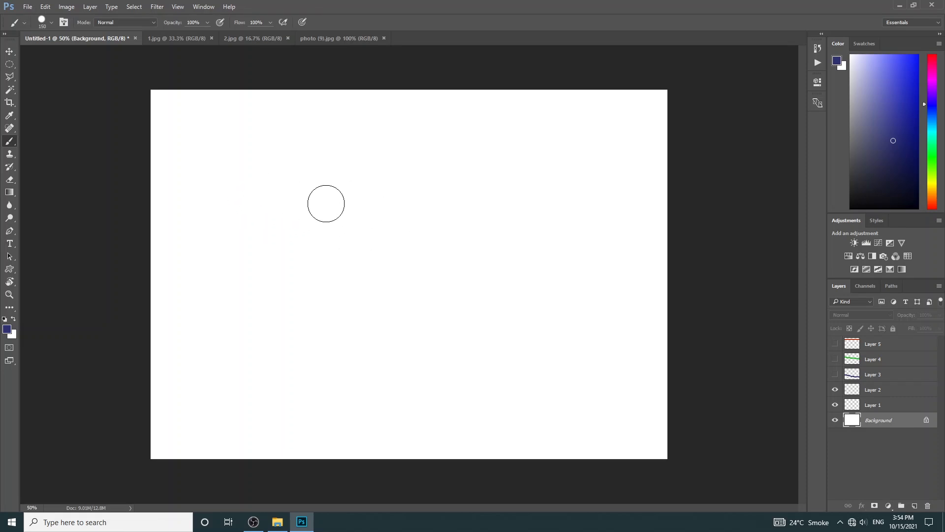
{"action": "key", "text": "t"}
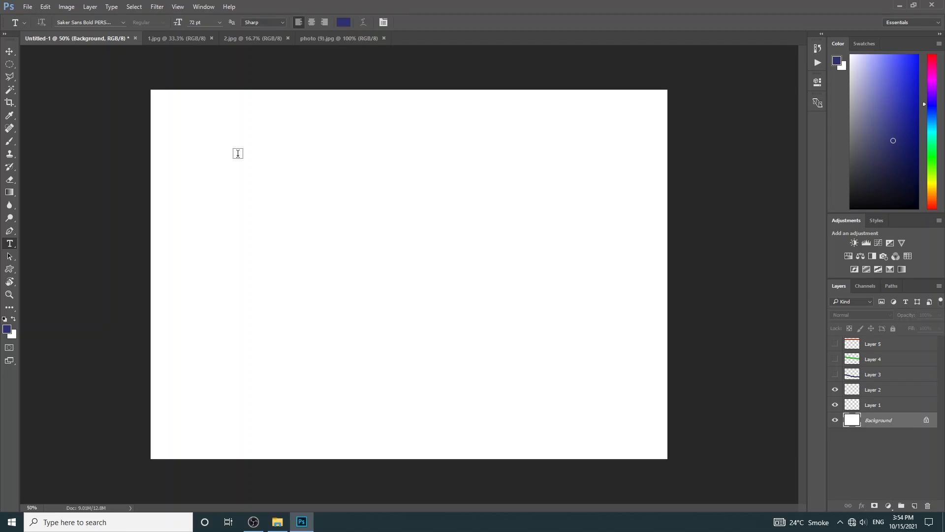
{"action": "left_click", "coordinate": [238, 153]}
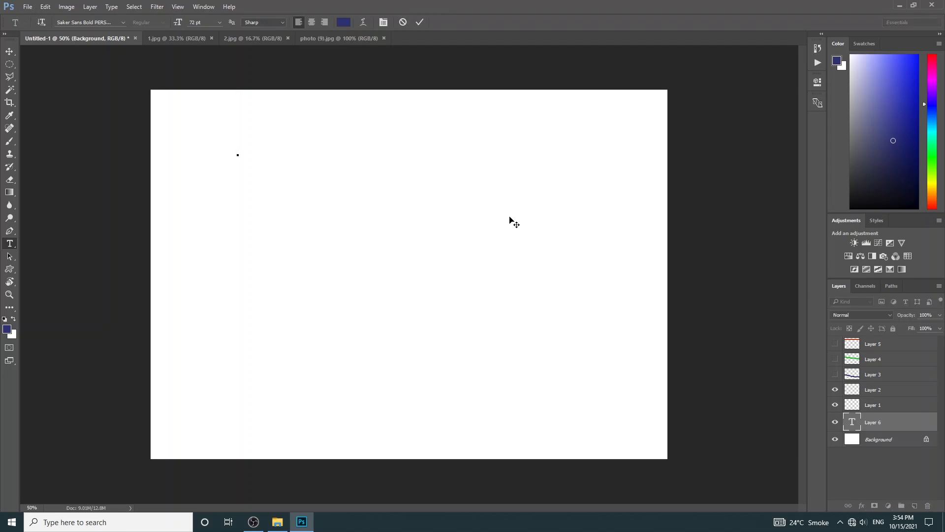
{"action": "type", "text": "welcom"}
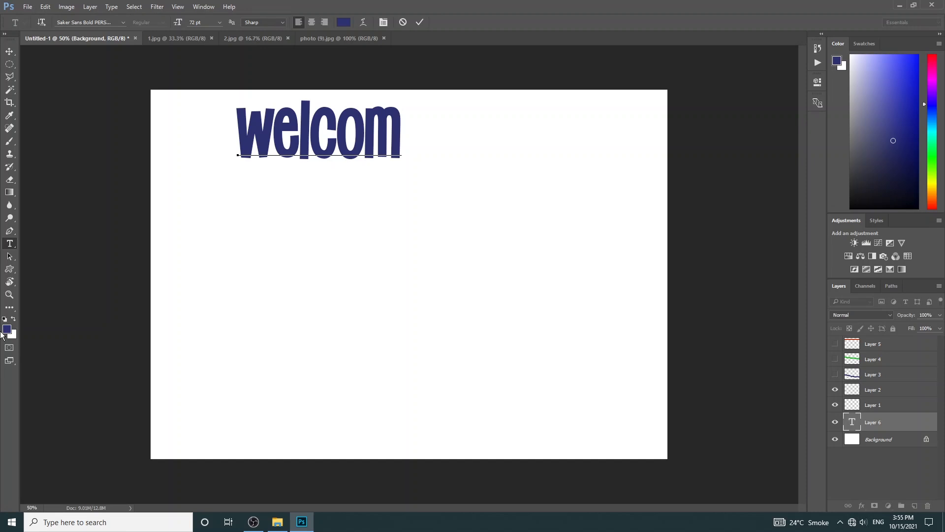
Step: Set the "welcom" text size to 150 pt and move the text down toward the middle of the canvas
{"action": "double_click", "coordinate": [367, 134]}
{"action": "left_click", "coordinate": [206, 22]}
{"action": "type", "text": "150"}
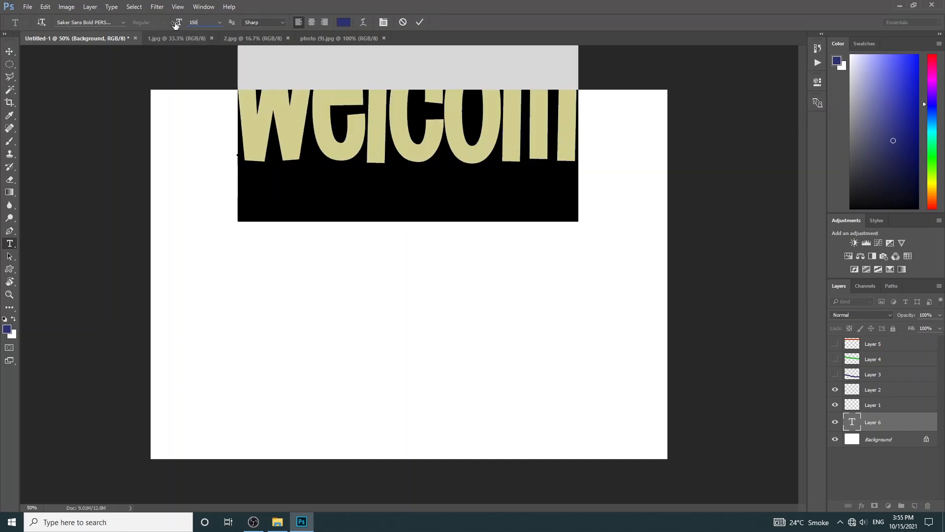
{"action": "key", "text": "ctrl+Return"}
{"action": "key", "text": "v"}
{"action": "left_click_drag", "start_coordinate": [429, 138], "coordinate": [406, 253]}
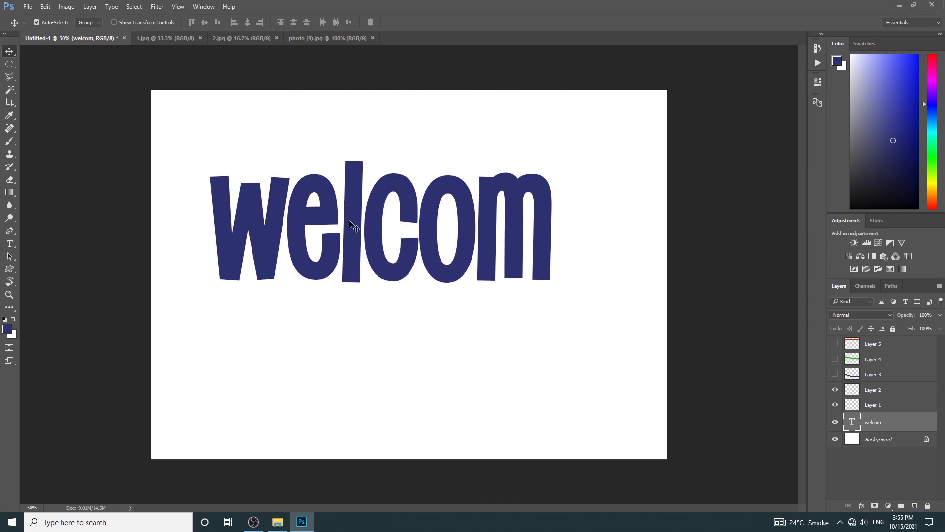
Step: Browse through the fonts for the "welcom" text, set it to Segoe UI, and centre-align the text
{"action": "double_click", "coordinate": [341, 220]}
{"action": "left_click", "coordinate": [93, 21]}
{"action": "key", "text": "Down"}
{"action": "key", "text": "Up"}
{"action": "key", "text": "Down"}
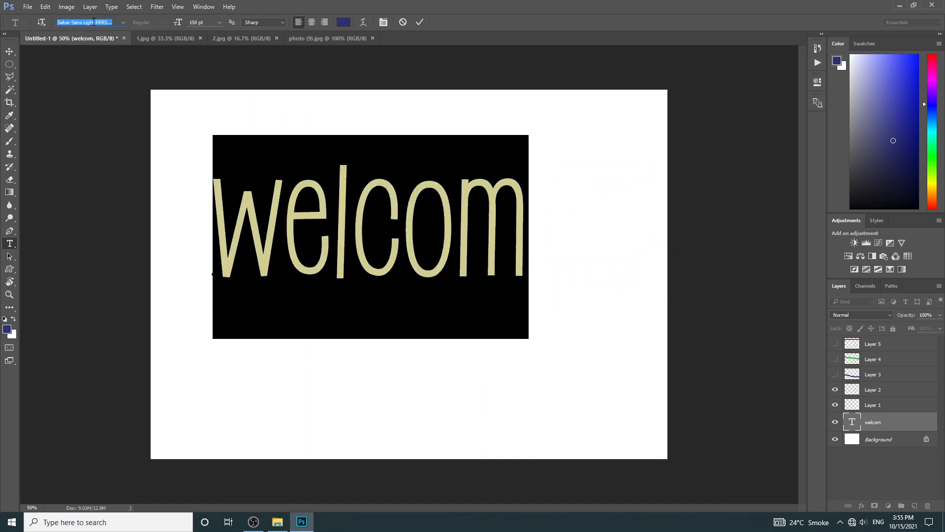
{"action": "key", "text": "Down"}
{"action": "key", "text": "Down"}
{"action": "key", "text": "Down"}
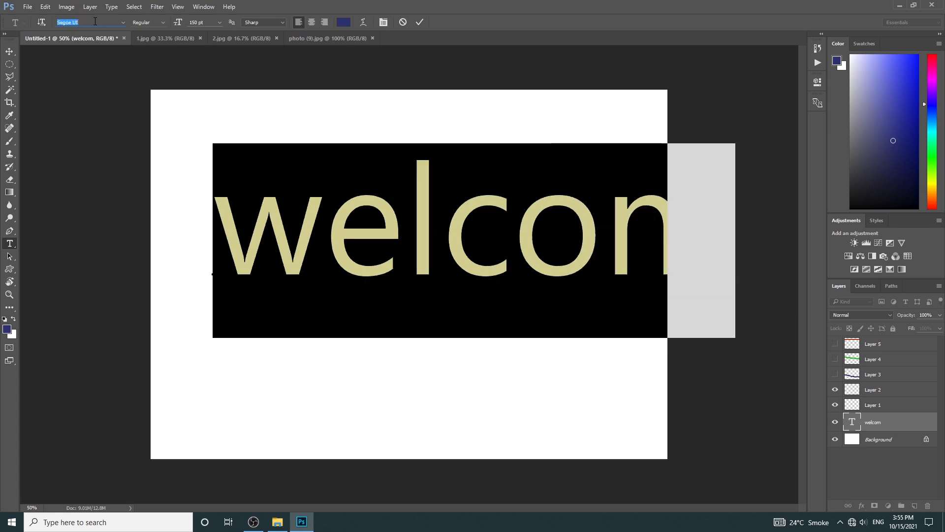
{"action": "left_click", "coordinate": [313, 22]}
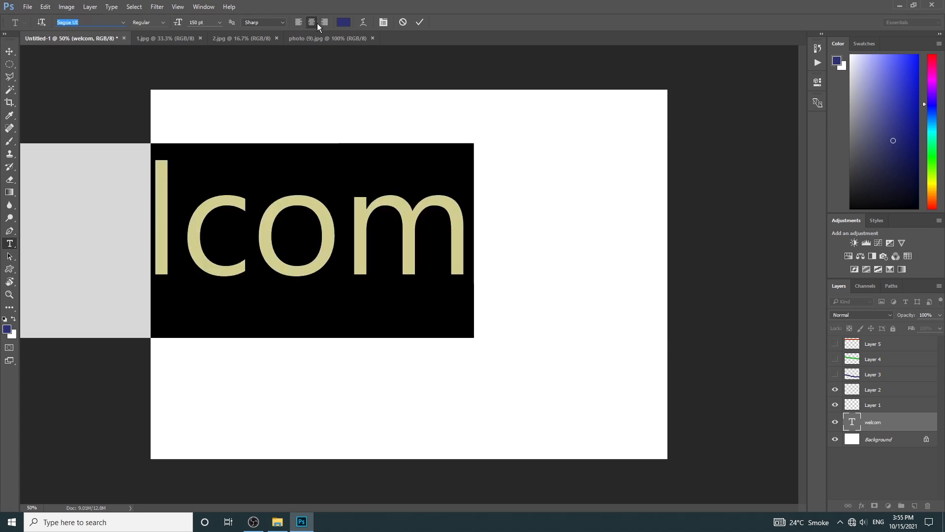
Step: Left-align the "welcom" text and move it up and to the left so it starts near the canvas's left edge
{"action": "left_click", "coordinate": [297, 23]}
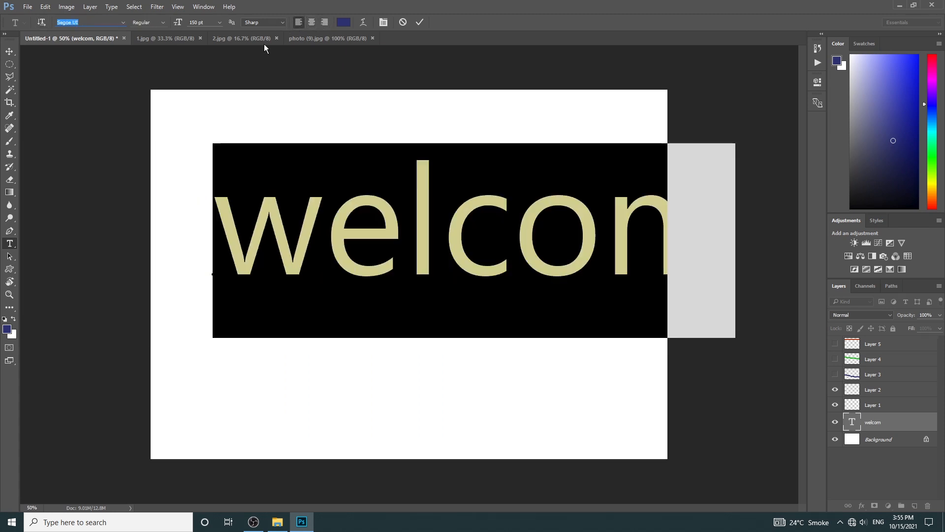
{"action": "left_click", "coordinate": [10, 54]}
{"action": "left_click_drag", "start_coordinate": [422, 217], "coordinate": [344, 203]}
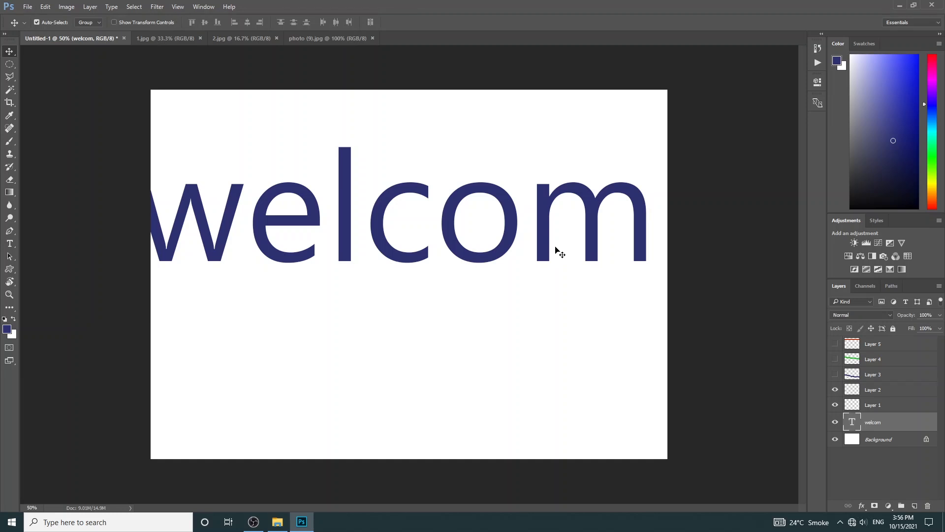
Step: Scale the "welcom" text to about 62% width and 59% height and move it to the upper middle of the canvas
{"action": "key", "text": "ctrl"}
{"action": "key", "text": "ctrl+t"}
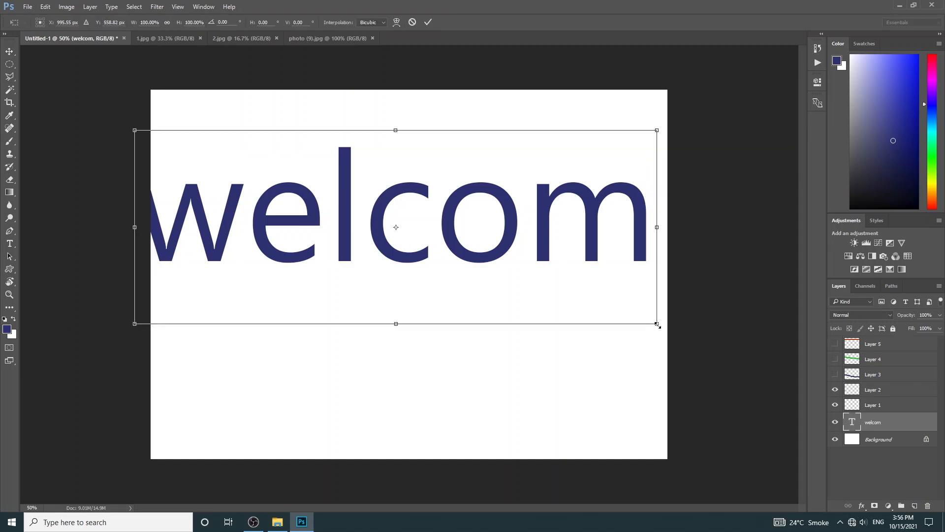
{"action": "left_click_drag", "start_coordinate": [662, 326], "coordinate": [461, 245]}
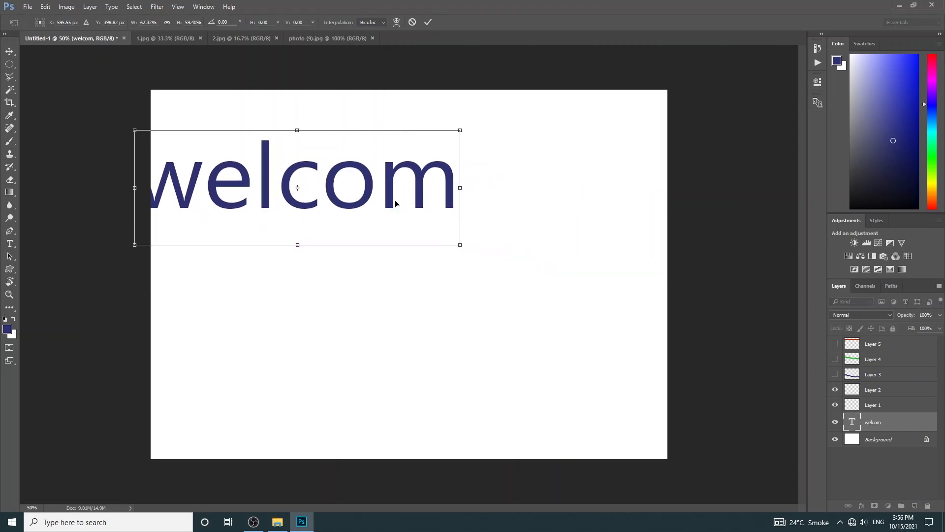
{"action": "left_click_drag", "start_coordinate": [371, 193], "coordinate": [497, 149]}
{"action": "key", "text": "Return"}
Step: Change the colour of the whole "welcom" text to bright magenta, hex fd04e9
{"action": "key", "text": "t"}
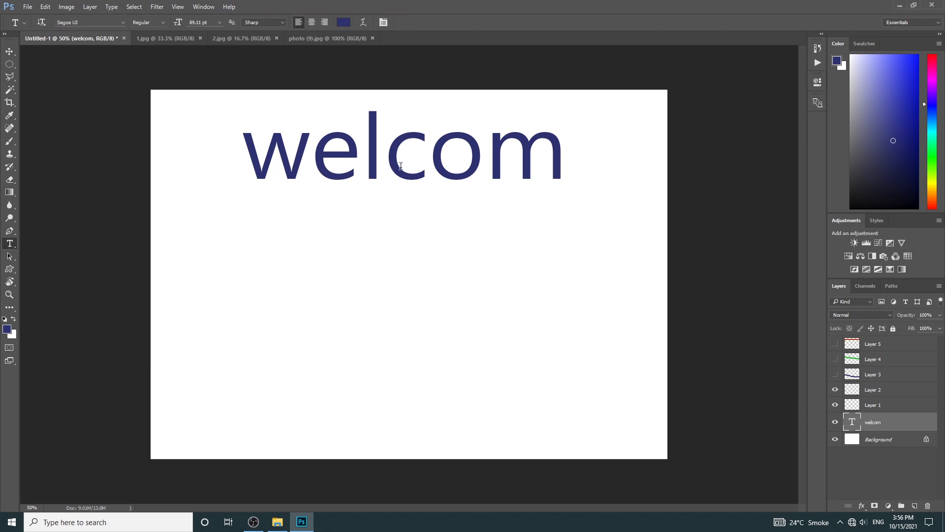
{"action": "double_click", "coordinate": [402, 166]}
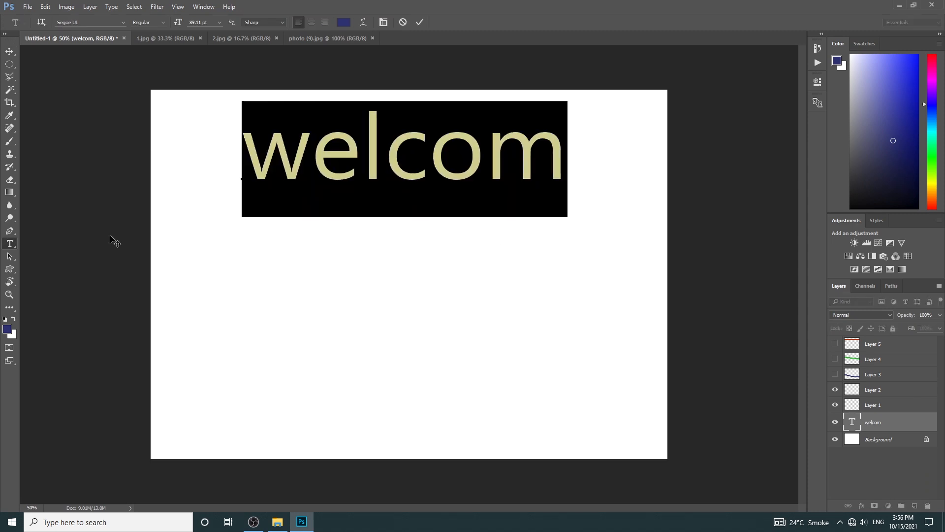
{"action": "left_click", "coordinate": [8, 327]}
{"action": "left_click_drag", "start_coordinate": [485, 164], "coordinate": [486, 156]}
{"action": "left_click", "coordinate": [469, 138]}
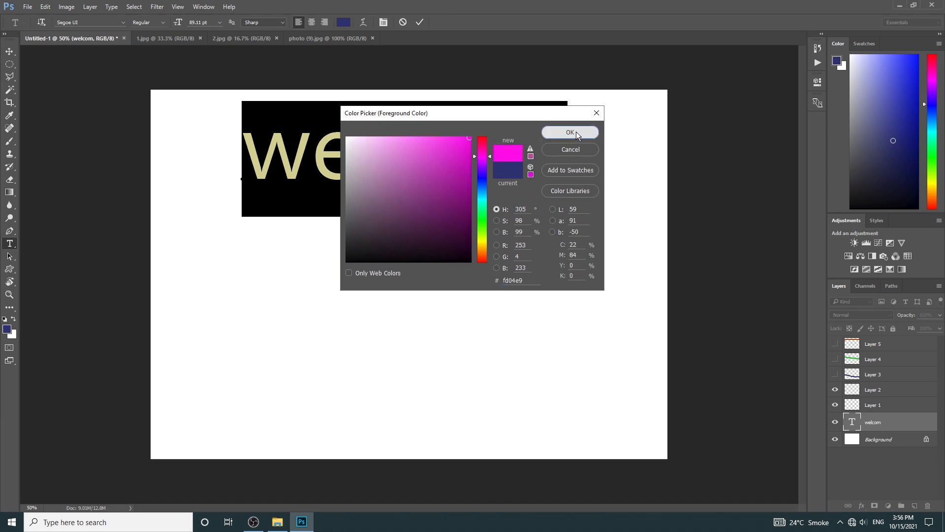
{"action": "left_click", "coordinate": [575, 132]}
Step: Change the "welcom" text font to a decorative all-capitals typeface with a flower-blossom pattern inside the letters
{"action": "left_click", "coordinate": [84, 23]}
{"action": "key", "text": "Up"}
{"action": "key", "text": "Up"}
{"action": "key", "text": "Up"}
{"action": "key", "text": "Up"}
{"action": "key", "text": "Up"}
{"action": "key", "text": "Up"}
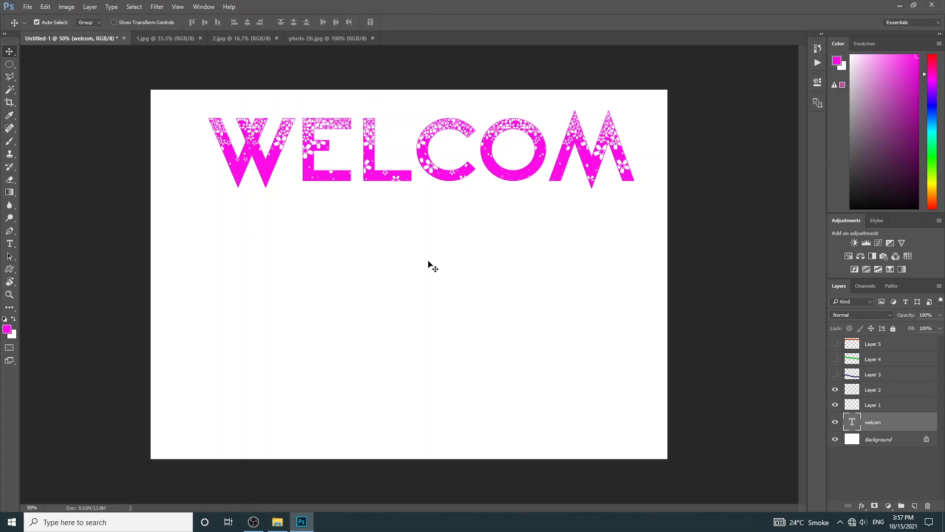
Step: Zoom in to 300% on the first letters and pan across the text to examine its floral pattern
{"action": "key", "text": "z"}
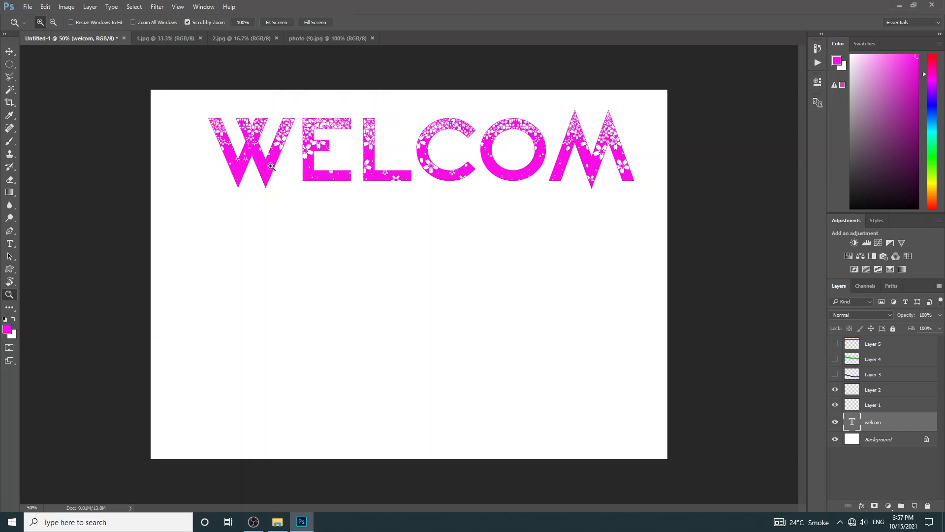
{"action": "left_click_drag", "start_coordinate": [249, 156], "coordinate": [357, 216]}
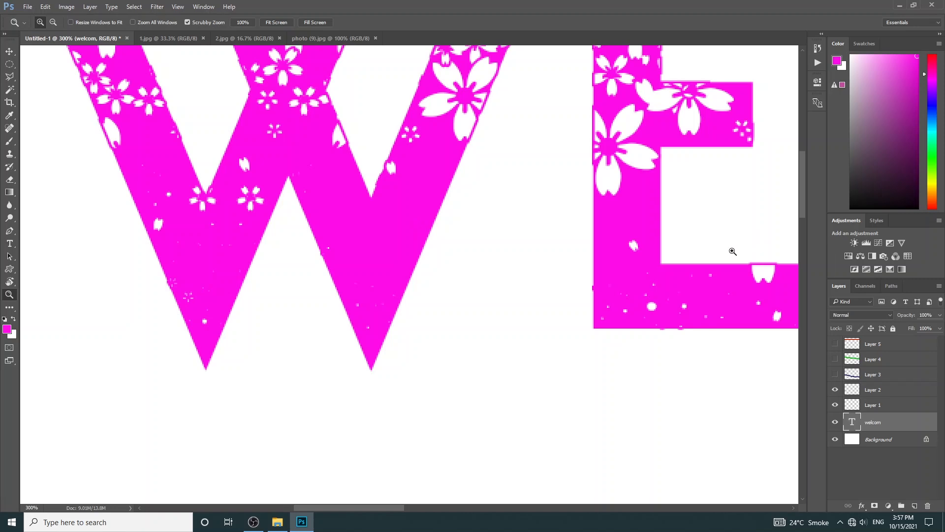
{"action": "left_click_drag", "start_coordinate": [743, 214], "coordinate": [395, 268]}
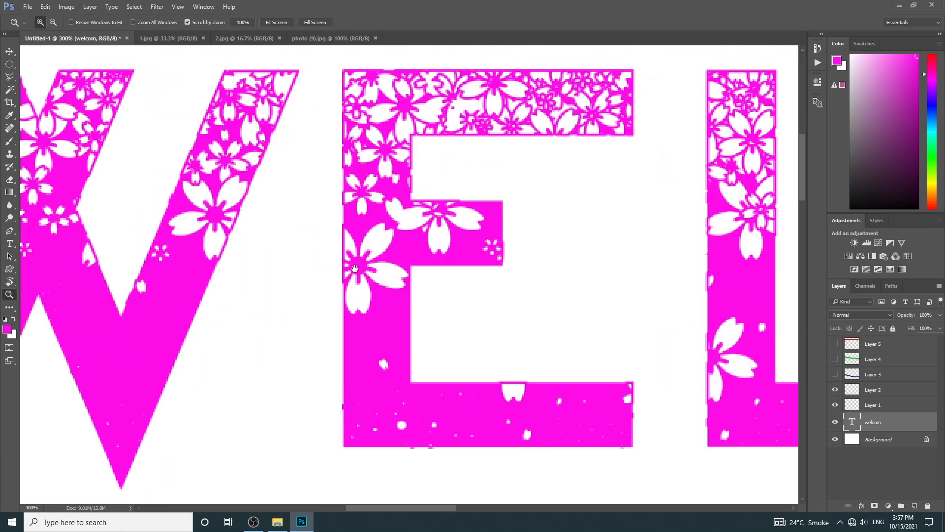
{"action": "left_click_drag", "start_coordinate": [624, 260], "coordinate": [345, 217]}
{"action": "left_click_drag", "start_coordinate": [445, 390], "coordinate": [415, 229]}
{"action": "left_click_drag", "start_coordinate": [556, 179], "coordinate": [429, 383]}
{"action": "left_click_drag", "start_coordinate": [561, 349], "coordinate": [278, 364]}
{"action": "left_click_drag", "start_coordinate": [590, 279], "coordinate": [340, 261]}
{"action": "left_click_drag", "start_coordinate": [723, 259], "coordinate": [483, 270]}
{"action": "left_click_drag", "start_coordinate": [246, 305], "coordinate": [682, 278]}
{"action": "left_click_drag", "start_coordinate": [106, 325], "coordinate": [703, 283]}
{"action": "left_click_drag", "start_coordinate": [345, 292], "coordinate": [690, 296]}
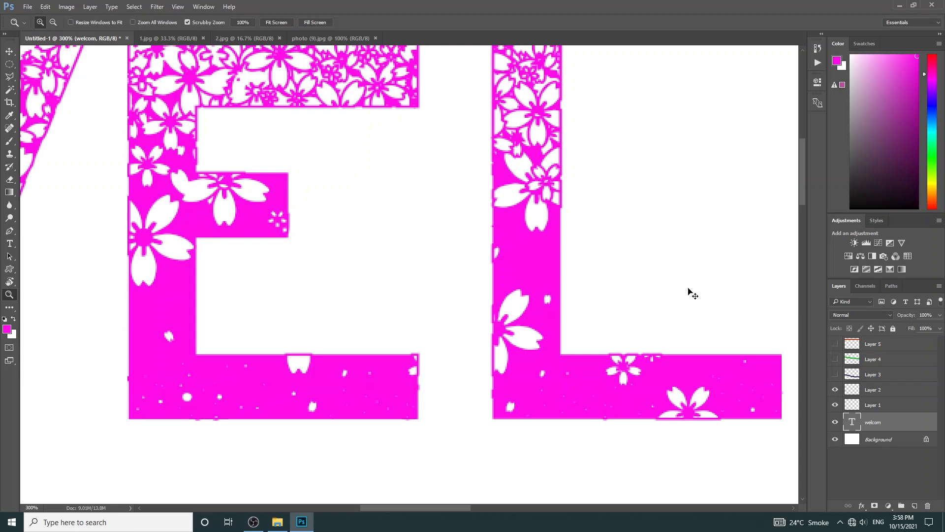
Step: Zoom the document in and out in increments, and finish with the whole canvas fitted in view
{"action": "key", "text": "ctrl+plus"}
{"action": "key", "text": "ctrl+plus"}
{"action": "key", "text": "ctrl+minus"}
{"action": "key", "text": "ctrl+minus"}
{"action": "key", "text": "ctrl+minus"}
{"action": "key", "text": "ctrl+minus"}
{"action": "key", "text": "ctrl+minus"}
{"action": "key", "text": "ctrl+minus"}
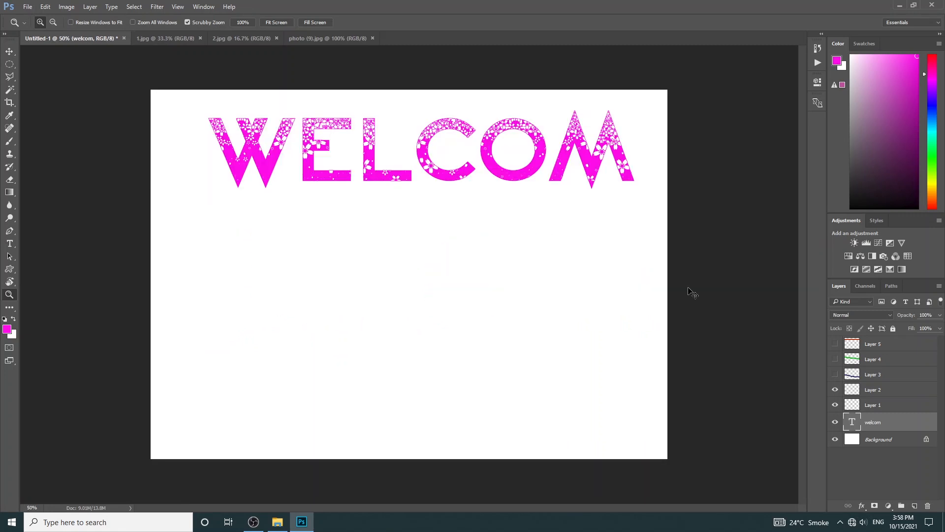
{"action": "key", "text": "ctrl+plus"}
{"action": "key", "text": "ctrl+plus"}
{"action": "key", "text": "ctrl+plus"}
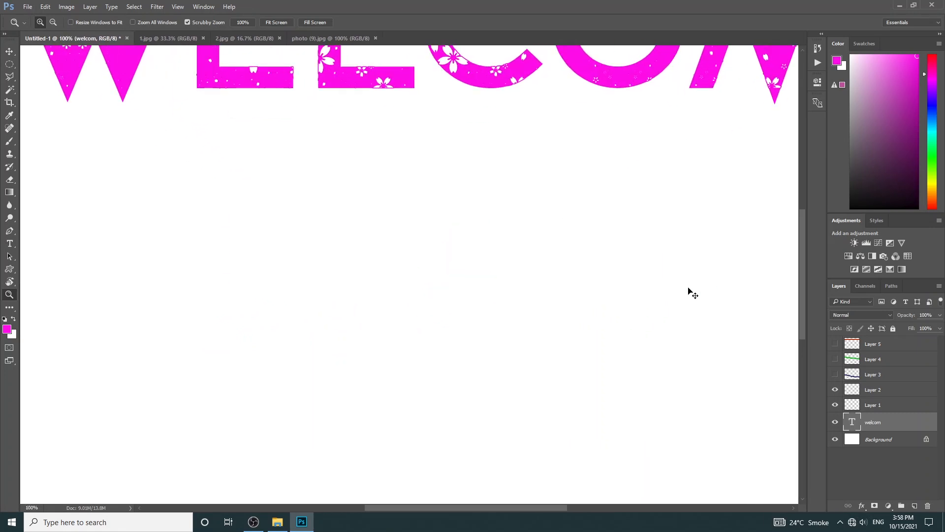
{"action": "right_click", "coordinate": [432, 203]}
{"action": "left_click", "coordinate": [480, 209]}
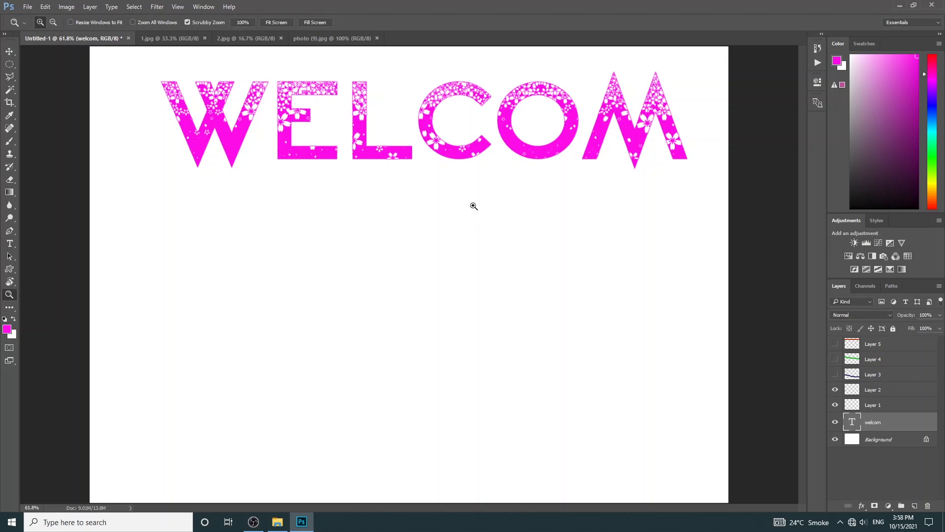
Step: Crop the canvas to a wide banner around the text, removing the empty area below and narrow strips at both sides
{"action": "key", "text": "c"}
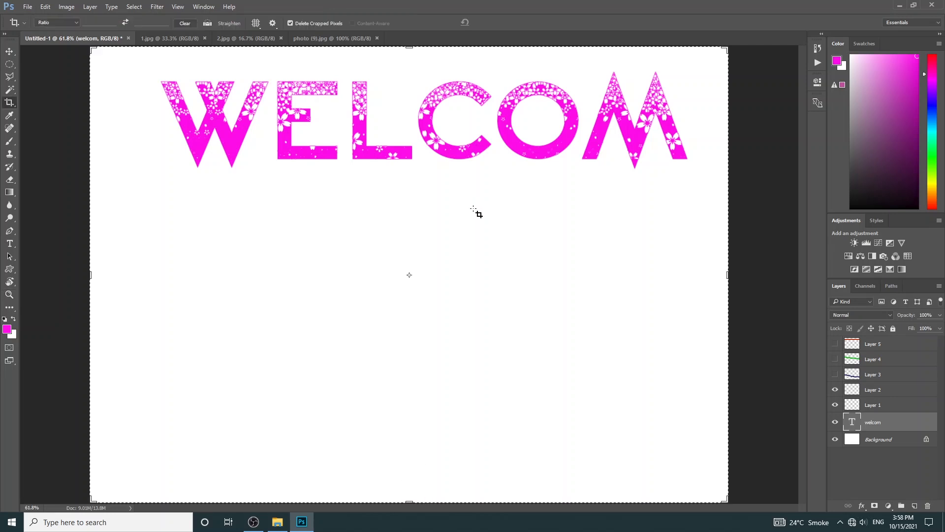
{"action": "left_click_drag", "start_coordinate": [407, 499], "coordinate": [435, 348]}
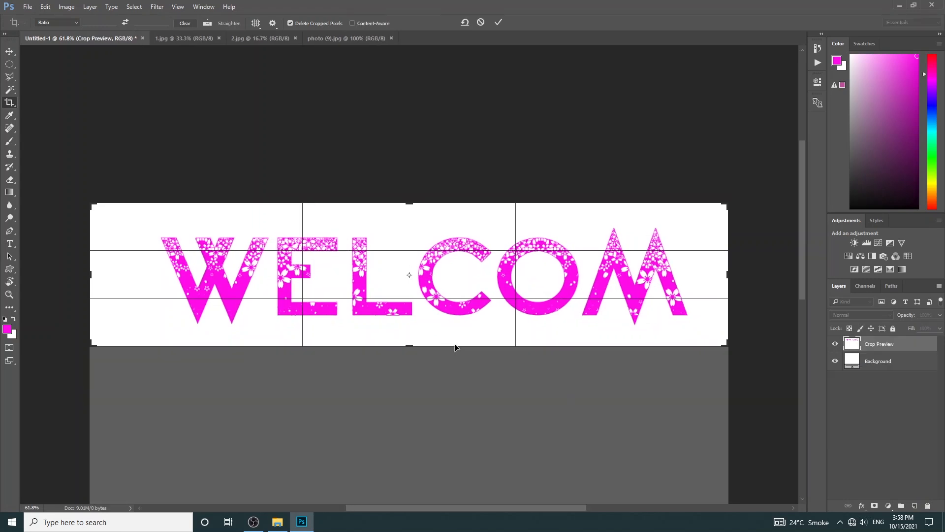
{"action": "left_click_drag", "start_coordinate": [89, 277], "coordinate": [128, 276]}
{"action": "mouse_move", "coordinate": [707, 283]}
{"action": "left_mouse_down"}
{"action": "mouse_move", "coordinate": [703, 276]}
{"action": "mouse_move", "coordinate": [701, 290]}
{"action": "left_mouse_up"}
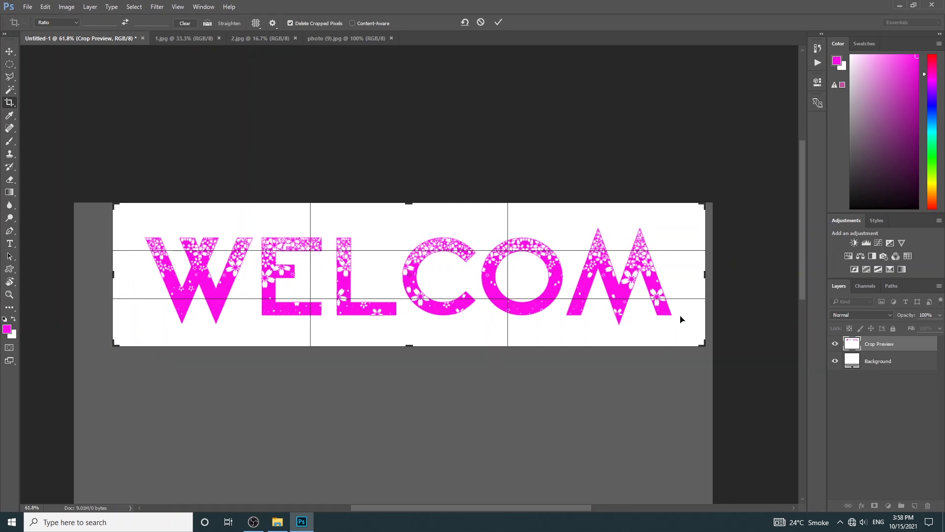
{"action": "key", "text": "Return"}
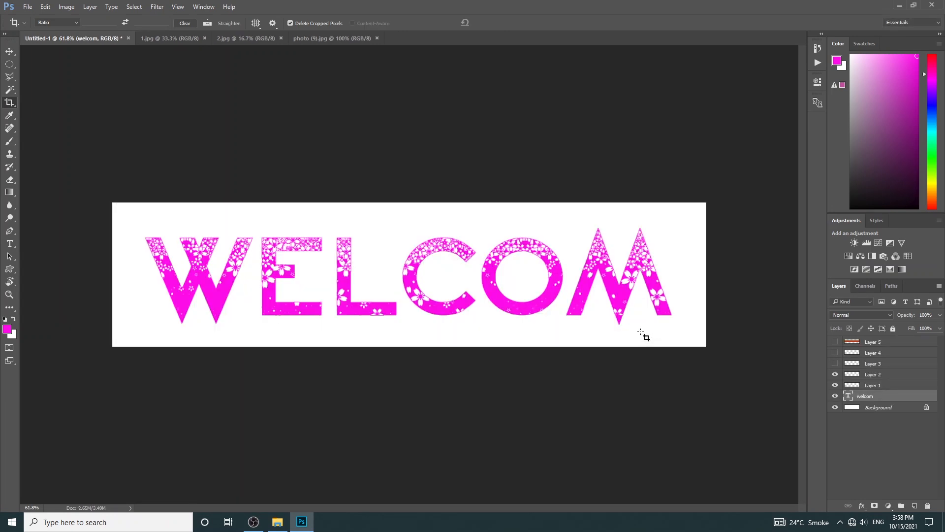
Step: Toggle the visibility of Layers 5, 4 and 3 and the text layer to examine their content on the cropped canvas
{"action": "scroll", "coordinate": [525, 297], "scroll_direction": "up", "scroll_amount": 2}
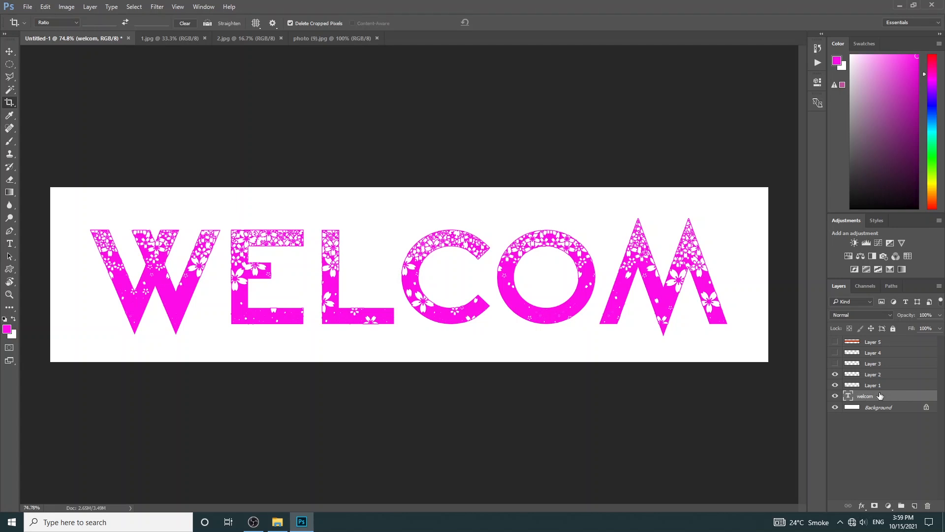
{"action": "left_click", "coordinate": [835, 343]}
{"action": "left_click", "coordinate": [836, 353]}
{"action": "left_click", "coordinate": [836, 364]}
{"action": "left_click_drag", "start_coordinate": [836, 364], "coordinate": [835, 343]}
{"action": "left_click", "coordinate": [836, 397]}
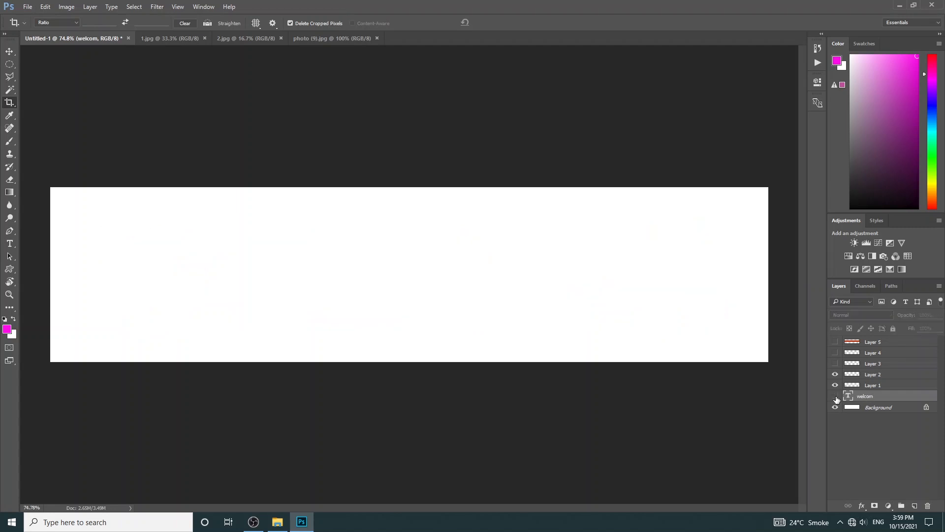
{"action": "left_click", "coordinate": [836, 397]}
{"action": "left_click", "coordinate": [836, 396]}
{"action": "left_click", "coordinate": [836, 397]}
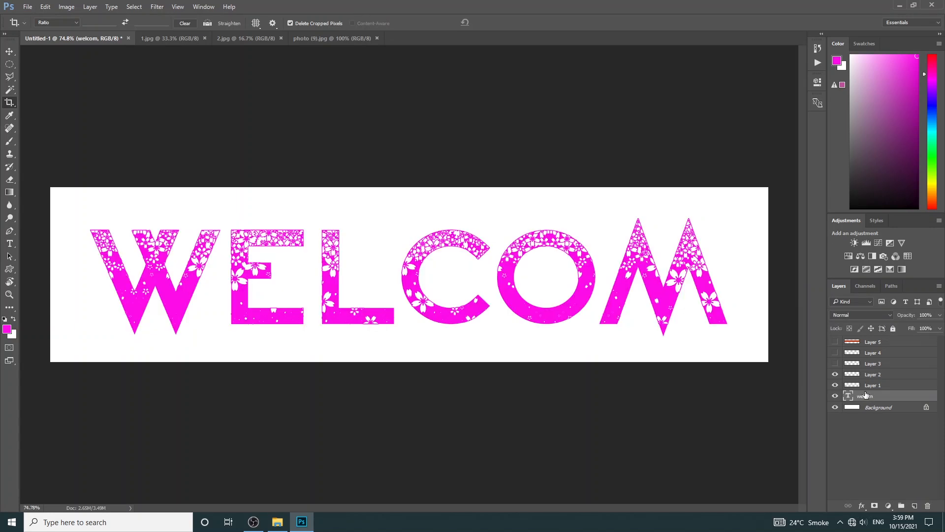
Step: Open the blending options of the "welcom" text layer and move the dialog clear of the lettering
{"action": "right_click", "coordinate": [867, 398]}
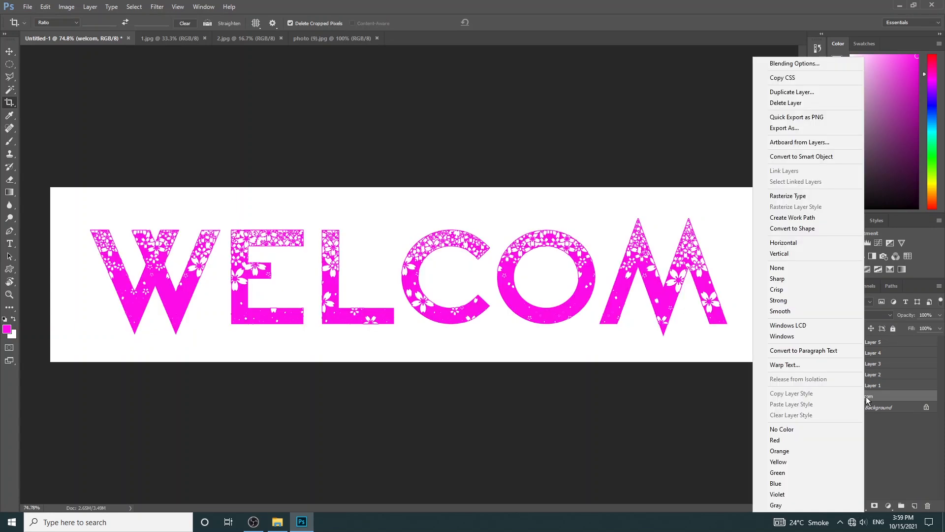
{"action": "left_click", "coordinate": [822, 62]}
{"action": "left_click_drag", "start_coordinate": [485, 213], "coordinate": [764, 171]}
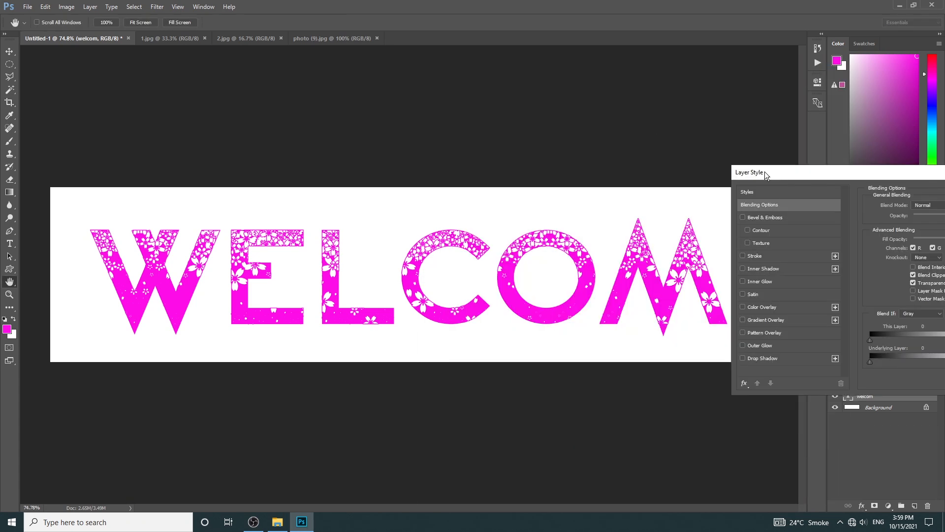
Step: Try Bevel & Emboss with its Contour and Texture options on the text, and turn the effect off again
{"action": "left_click", "coordinate": [743, 218]}
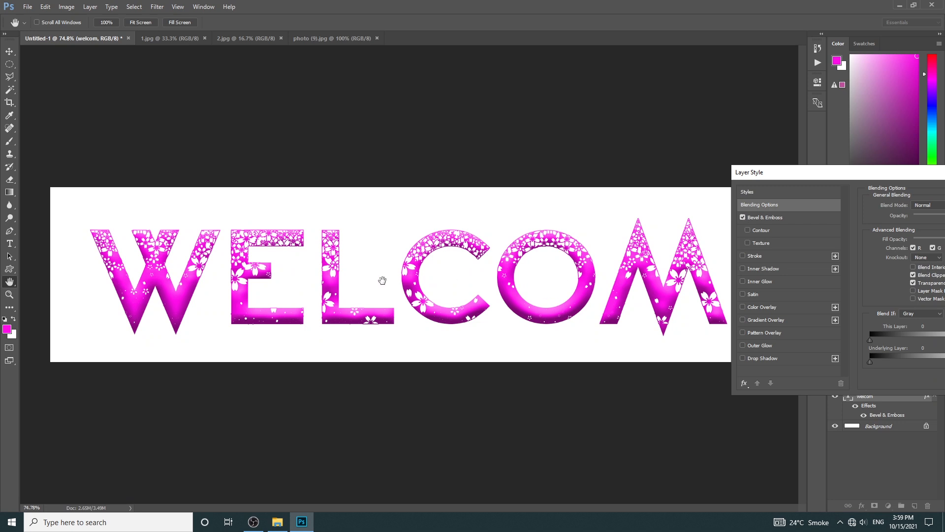
{"action": "left_click", "coordinate": [765, 219]}
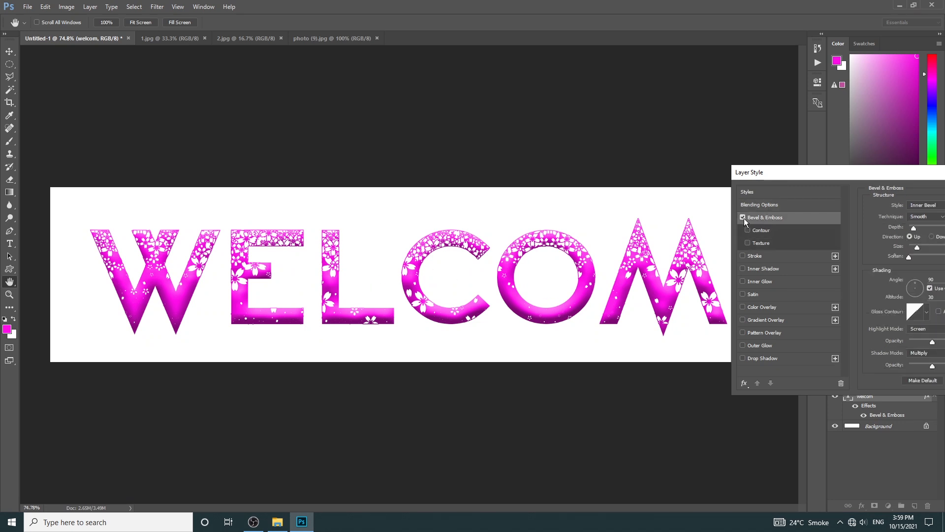
{"action": "left_click", "coordinate": [748, 230]}
{"action": "left_click", "coordinate": [748, 243]}
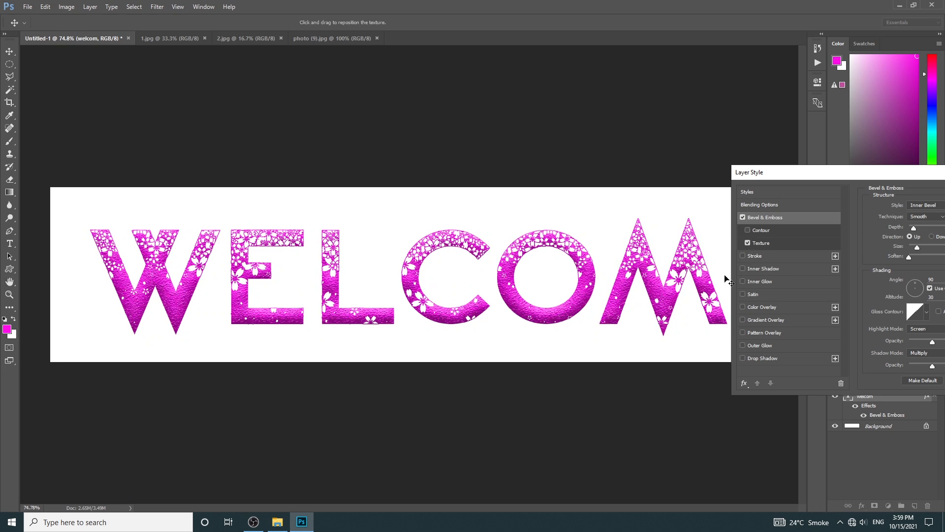
{"action": "left_click", "coordinate": [743, 217]}
Step: Try the Stroke, Inner Shadow, Inner Glow, Satin, Color Overlay and Gradient Overlay effects on the text, and turn them all off again
{"action": "left_click", "coordinate": [743, 256]}
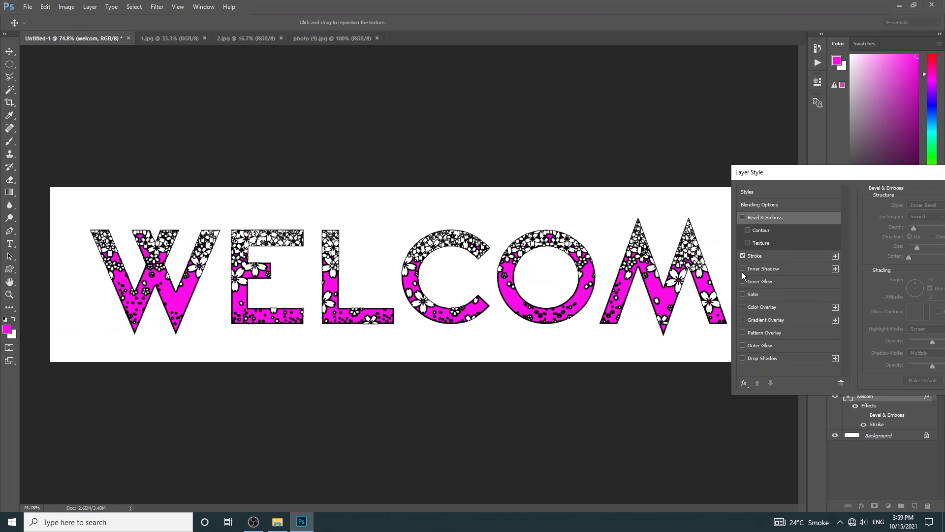
{"action": "left_click", "coordinate": [743, 269]}
{"action": "left_click", "coordinate": [743, 282]}
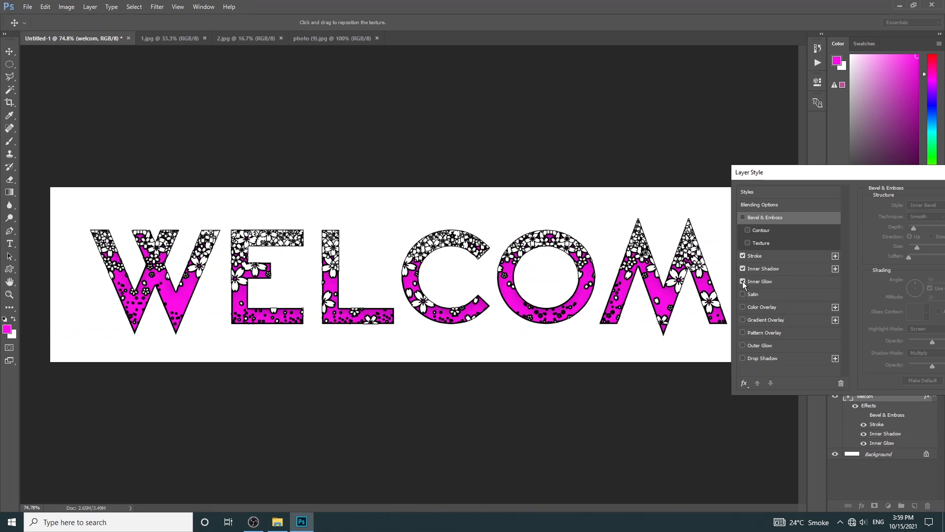
{"action": "left_click", "coordinate": [743, 294]}
{"action": "left_click", "coordinate": [743, 306]}
{"action": "left_click", "coordinate": [743, 307]}
{"action": "left_click", "coordinate": [743, 294]}
{"action": "left_click", "coordinate": [743, 281]}
{"action": "left_click", "coordinate": [743, 268]}
{"action": "left_click", "coordinate": [743, 256]}
{"action": "left_click", "coordinate": [743, 319]}
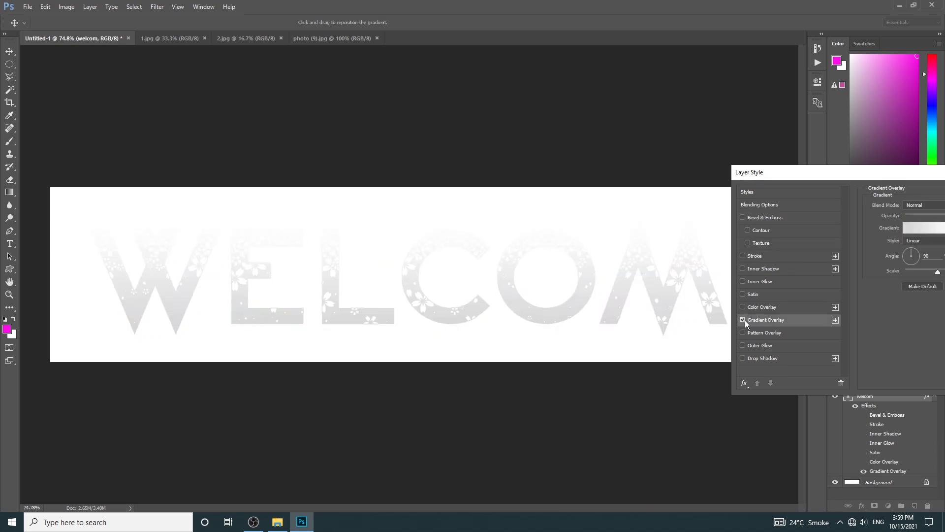
{"action": "left_click", "coordinate": [743, 320]}
Step: Add an Outer Glow to the text, change the glow colour to yellow, and reduce its size to a thin outline
{"action": "left_click", "coordinate": [743, 345]}
{"action": "left_click", "coordinate": [764, 345]}
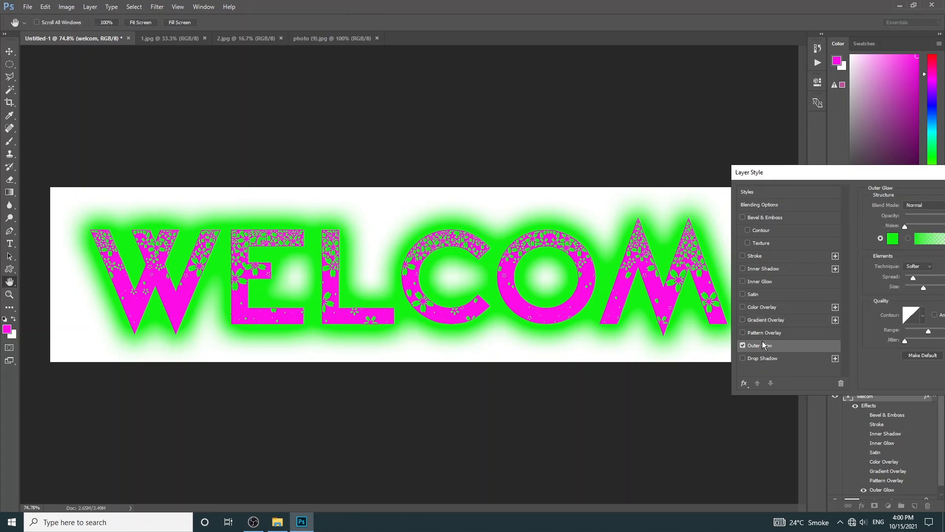
{"action": "left_click", "coordinate": [892, 239]}
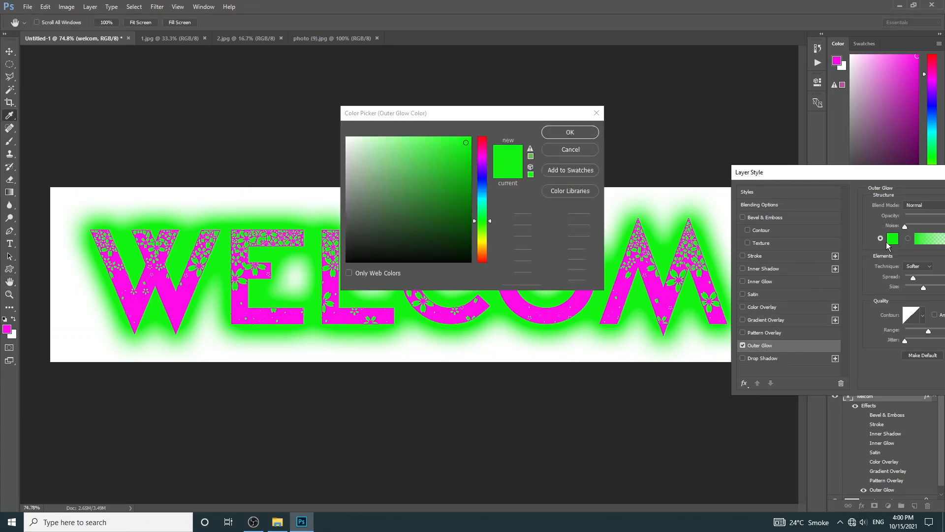
{"action": "left_click", "coordinate": [483, 241]}
{"action": "key", "text": "Return"}
{"action": "left_click_drag", "start_coordinate": [915, 291], "coordinate": [910, 291]}
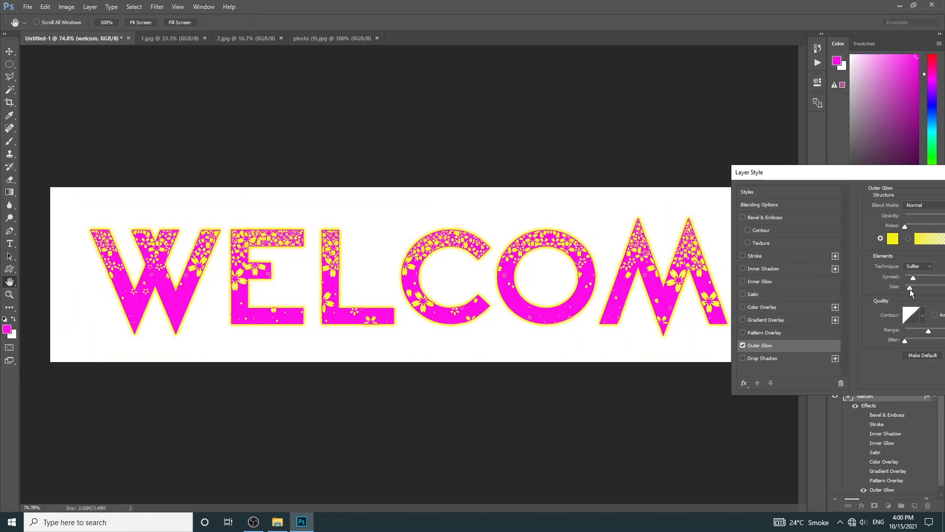
Step: Add a Drop Shadow to the "welcom" text, set its colour to dark grey #53524c, and apply the layer style
{"action": "left_click", "coordinate": [743, 359]}
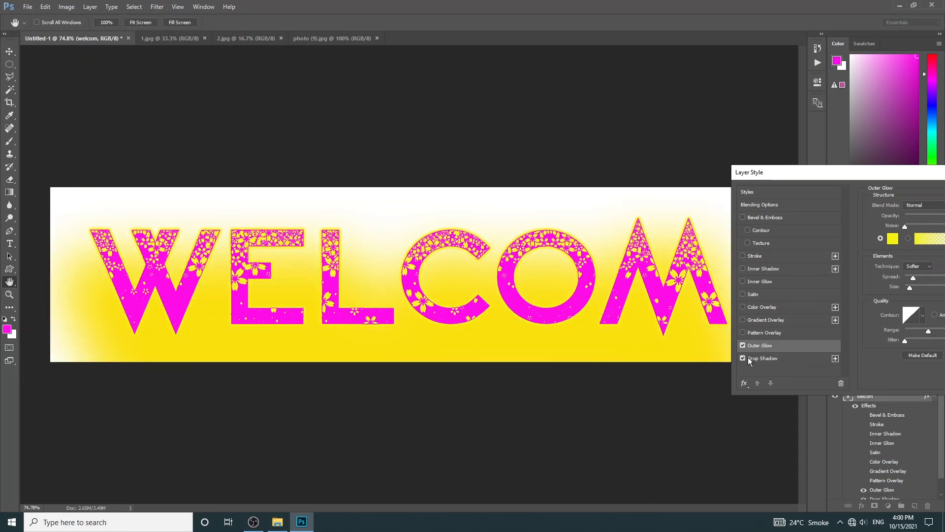
{"action": "left_click", "coordinate": [750, 359]}
{"action": "left_click_drag", "start_coordinate": [904, 176], "coordinate": [809, 207]}
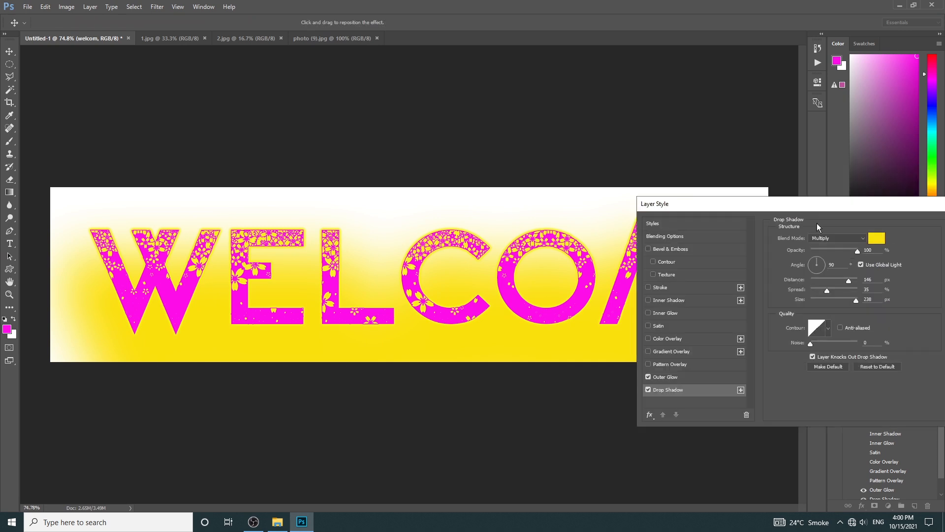
{"action": "left_click", "coordinate": [876, 238]}
{"action": "left_click", "coordinate": [358, 222]}
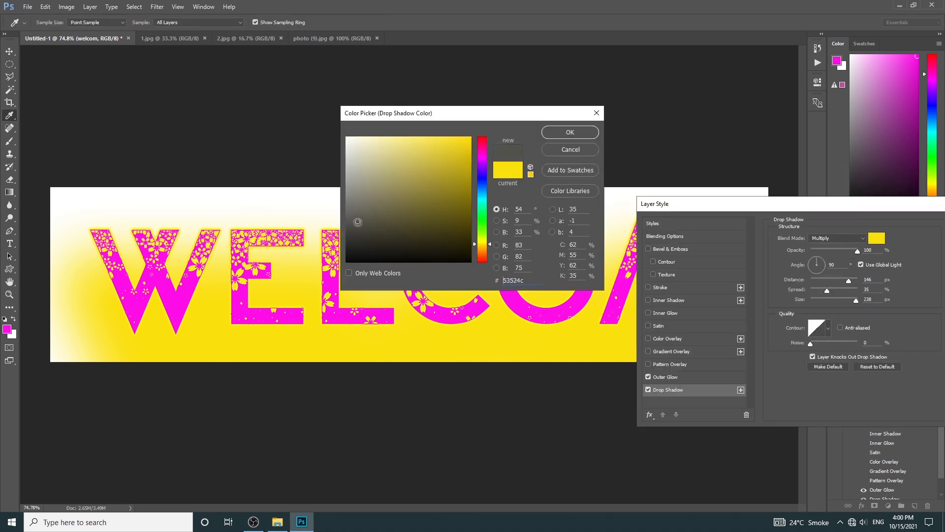
{"action": "left_click", "coordinate": [569, 133]}
{"action": "left_click_drag", "start_coordinate": [838, 204], "coordinate": [712, 199]}
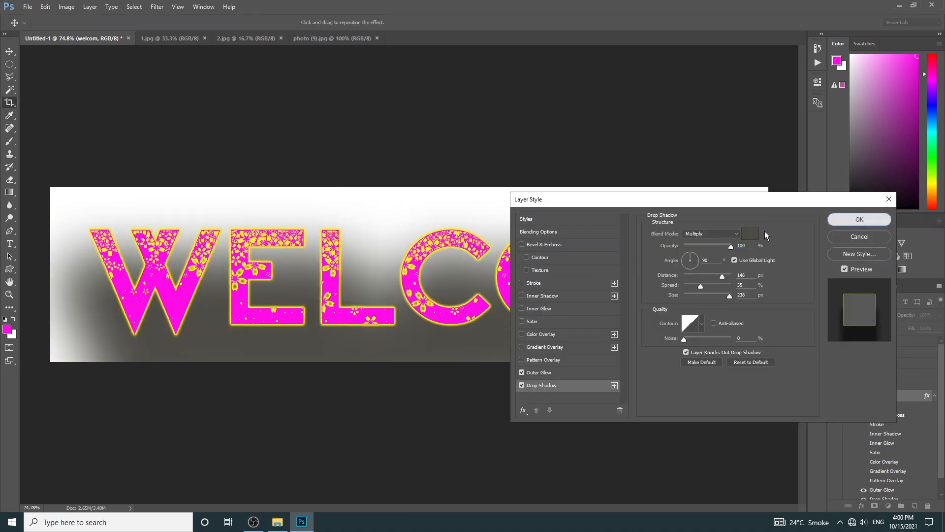
{"action": "left_click", "coordinate": [858, 219]}
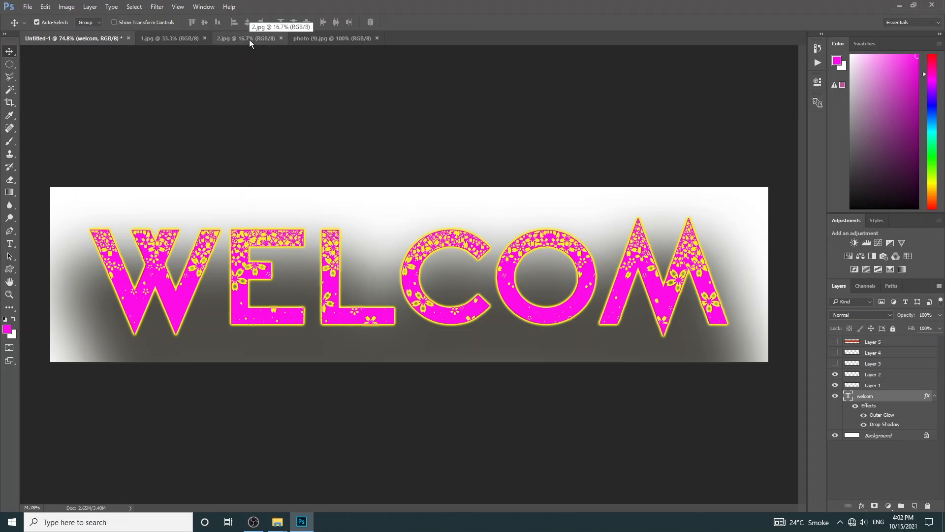
Step: Switch to the 2.jpg image and inspect the hanging red "Achieve." and blue "Pivot." signs up close
{"action": "left_click", "coordinate": [249, 39]}
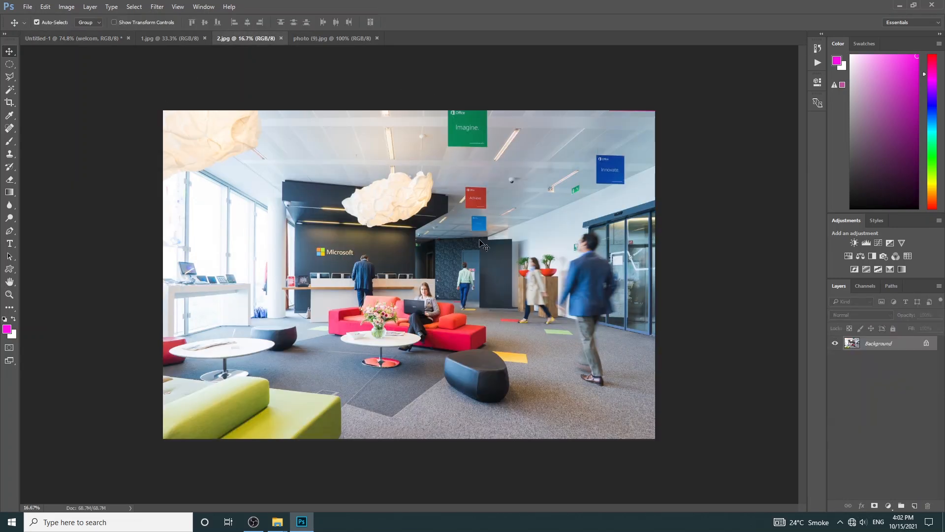
{"action": "key", "text": "ctrl+alt"}
{"action": "scroll", "coordinate": [476, 201], "scroll_direction": "up", "scroll_amount": 6}
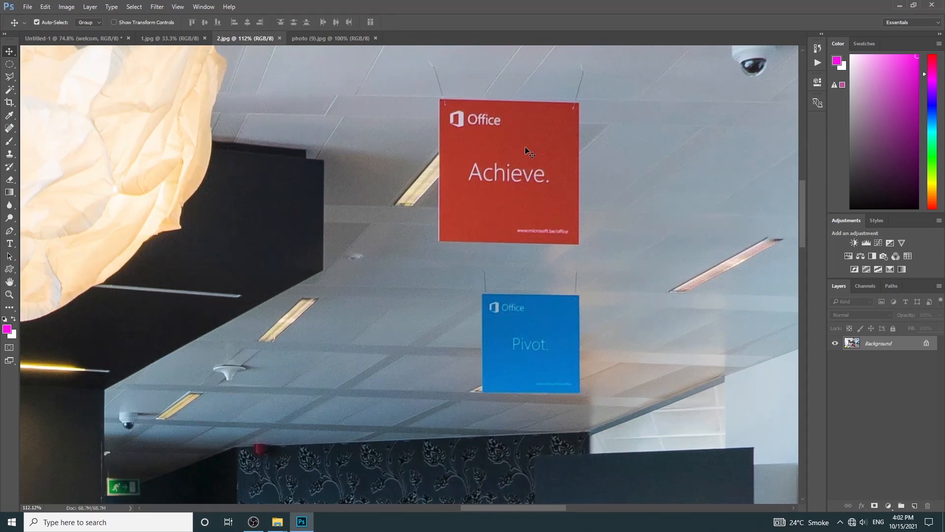
{"action": "left_click_drag", "start_coordinate": [512, 199], "coordinate": [507, 237]}
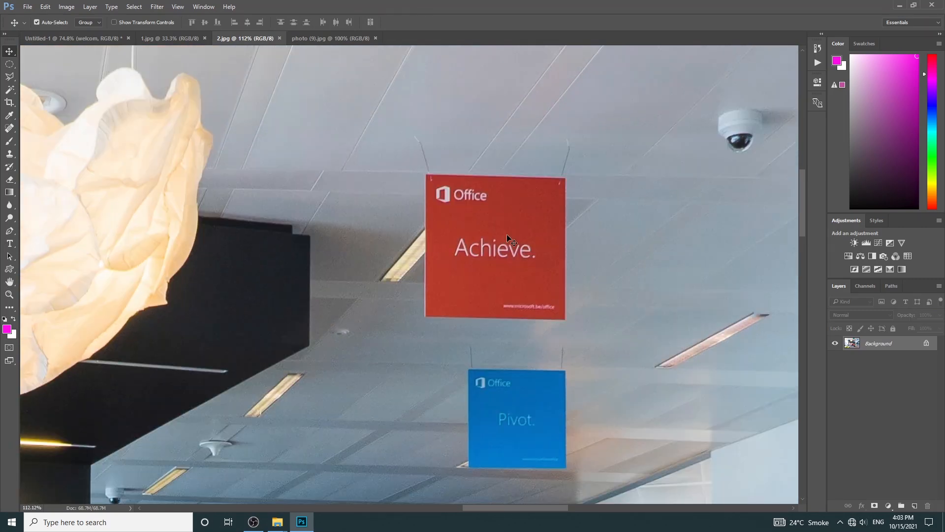
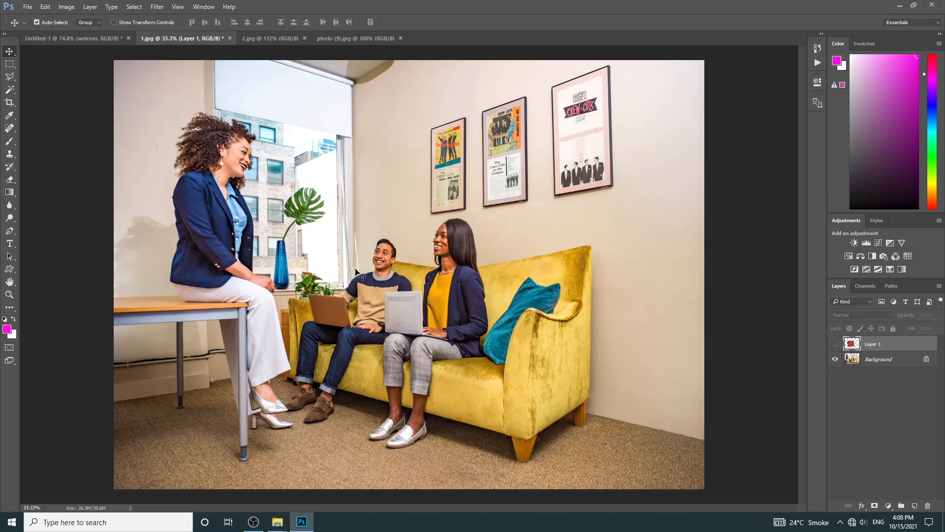
Step: Blur the seated man's face on the Background layer of 1.jpg using the Blur Tool with a 300 px brush and 100% strength
{"action": "scroll", "coordinate": [385, 253], "scroll_direction": "up", "scroll_amount": 6}
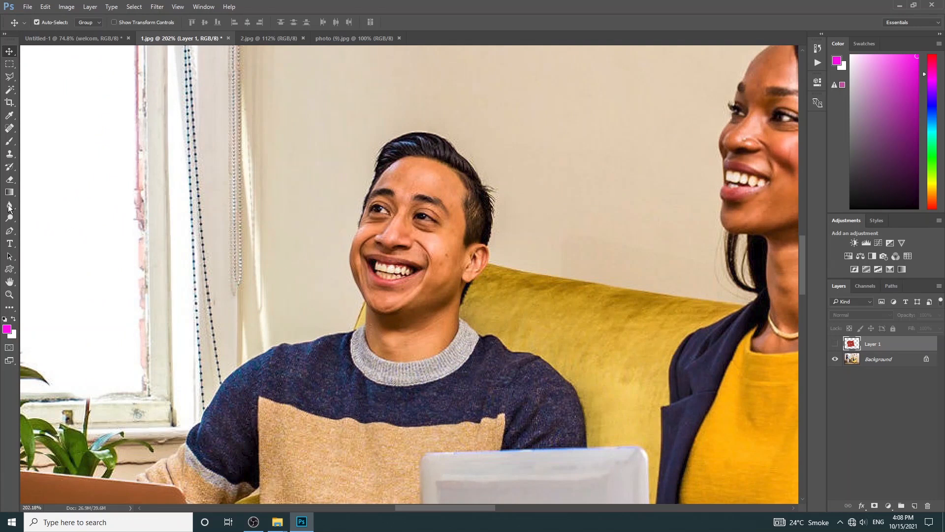
{"action": "left_click", "coordinate": [8, 208]}
{"action": "left_click", "coordinate": [8, 208]}
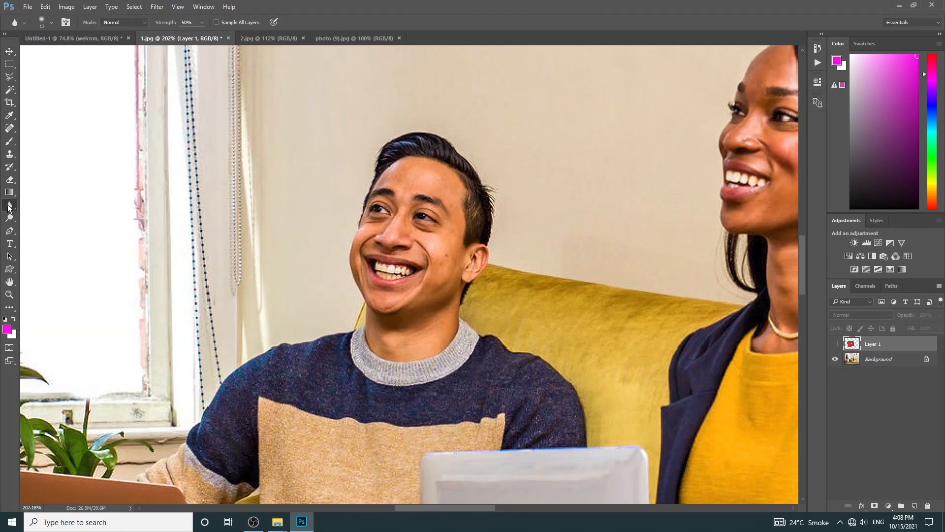
{"action": "left_click", "coordinate": [9, 208]}
{"action": "left_click", "coordinate": [9, 207]}
{"action": "right_click", "coordinate": [9, 207]}
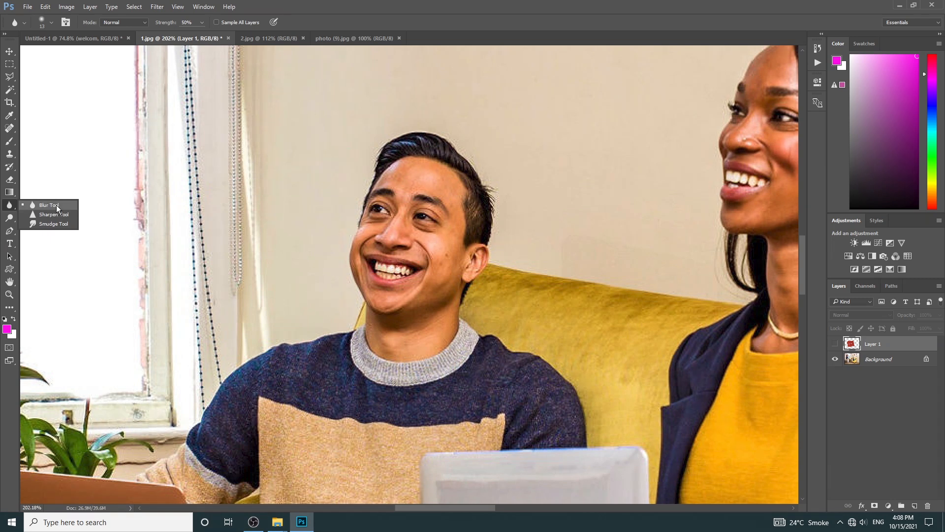
{"action": "left_click", "coordinate": [53, 204]}
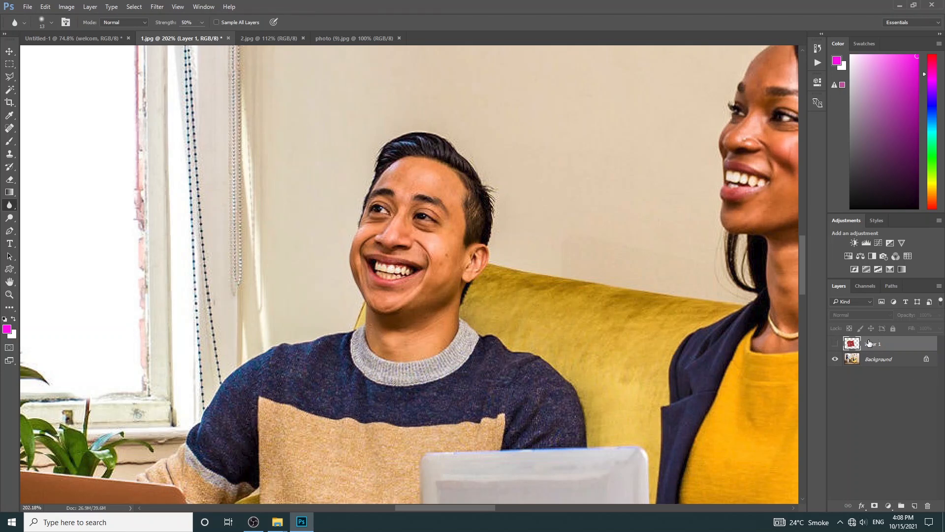
{"action": "left_click", "coordinate": [884, 361]}
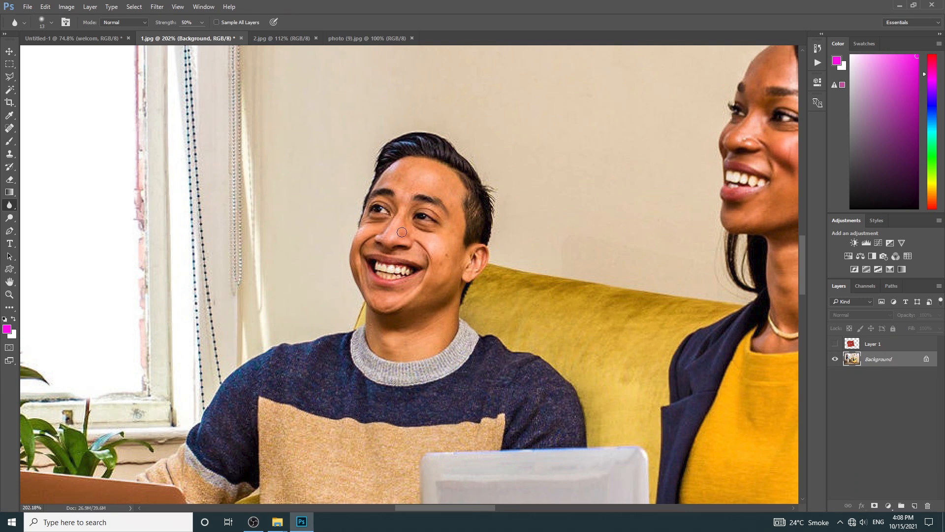
{"action": "key", "text": "bracketright"}
{"action": "key", "text": "bracketright"}
{"action": "key", "text": "bracketright"}
{"action": "key", "text": "bracketright"}
{"action": "key", "text": "bracketright"}
{"action": "key", "text": "bracketright"}
{"action": "key", "text": "bracketright"}
{"action": "key", "text": "bracketright"}
{"action": "key", "text": "bracketright"}
{"action": "key", "text": "bracketright"}
{"action": "key", "text": "bracketright"}
{"action": "key", "text": "bracketright"}
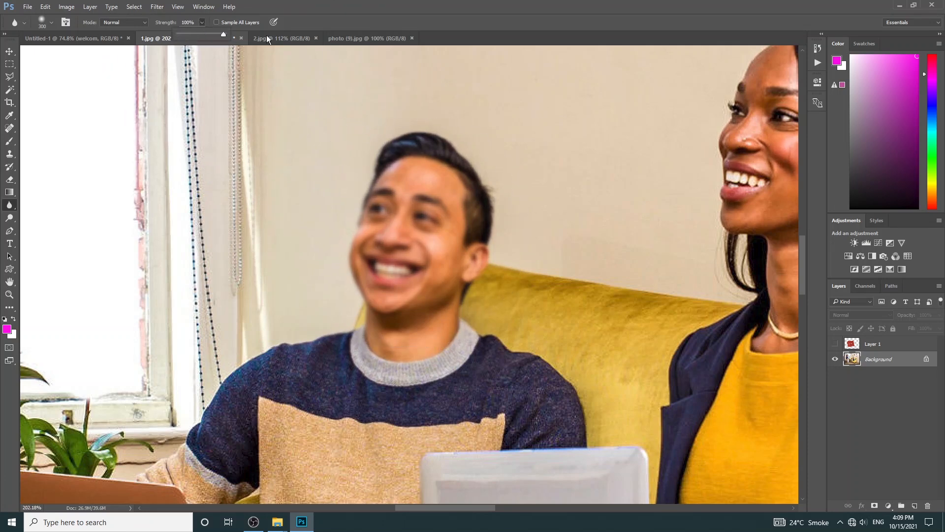
{"action": "left_click", "coordinate": [369, 248]}
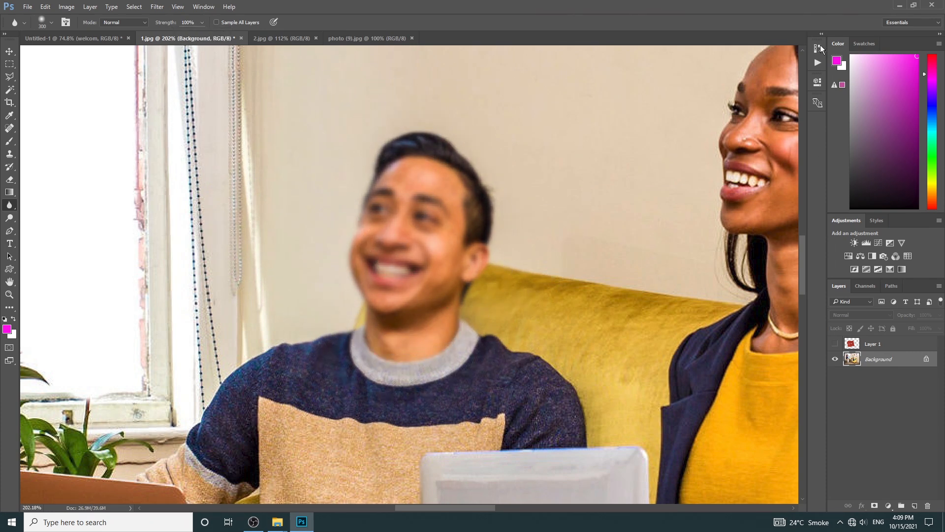
Step: Revert 1.jpg to its original opening snapshot in the history
{"action": "left_click", "coordinate": [818, 49]}
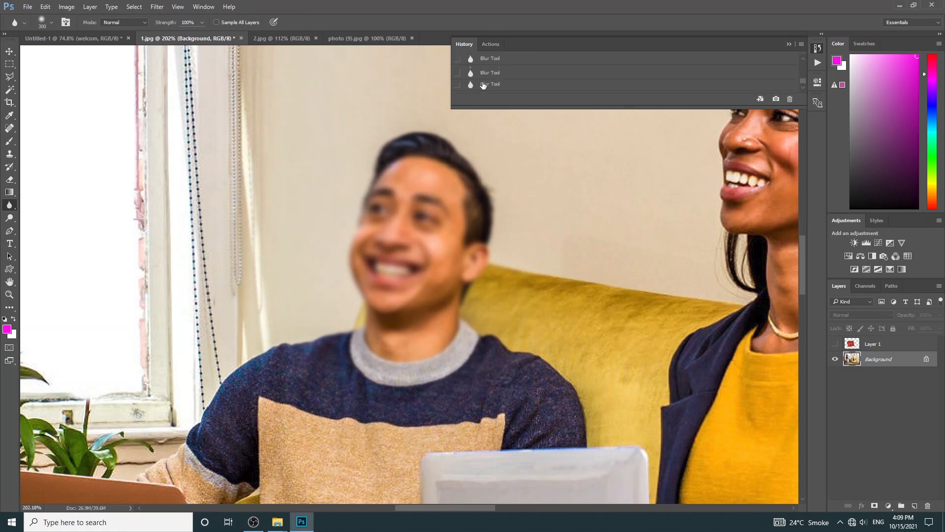
{"action": "scroll", "coordinate": [485, 84], "scroll_direction": "up", "scroll_amount": 5}
{"action": "scroll", "coordinate": [488, 84], "scroll_direction": "up", "scroll_amount": 5}
{"action": "left_click", "coordinate": [495, 62]}
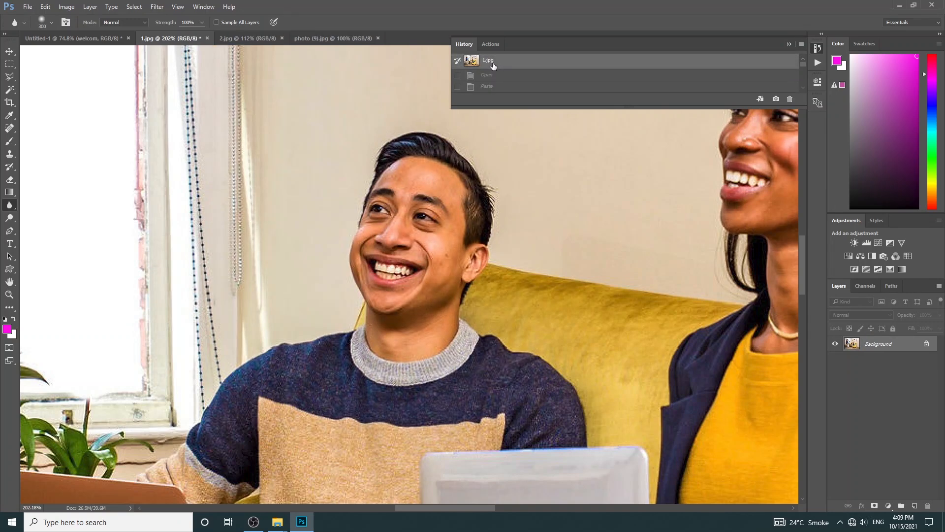
{"action": "left_click", "coordinate": [791, 45]}
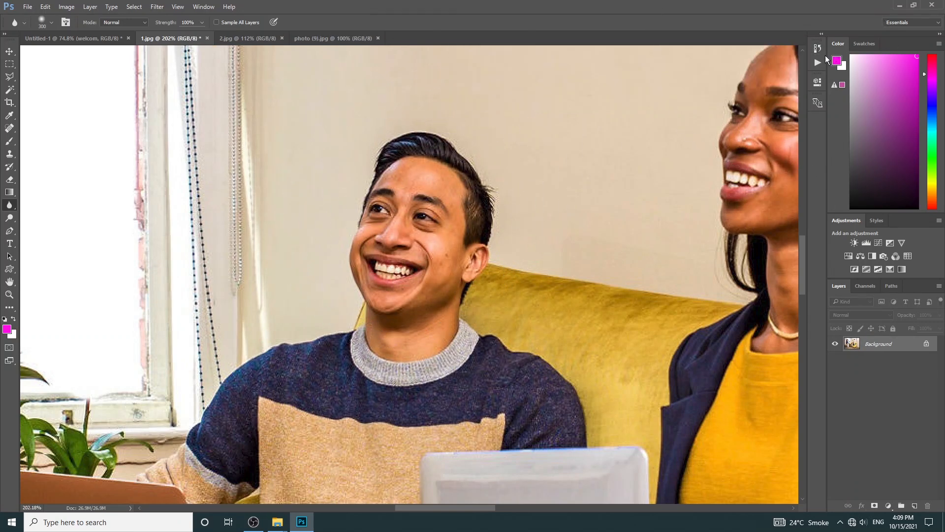
Step: Sharpen the seated man's face and hair repeatedly using the Sharpen Tool with a 500 px brush and 50% strength
{"action": "right_click", "coordinate": [10, 210]}
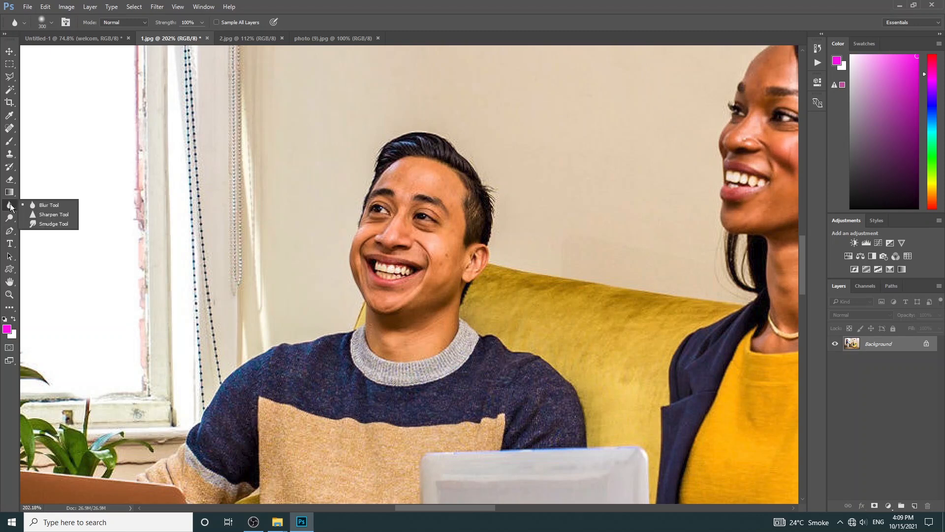
{"action": "left_click", "coordinate": [43, 217]}
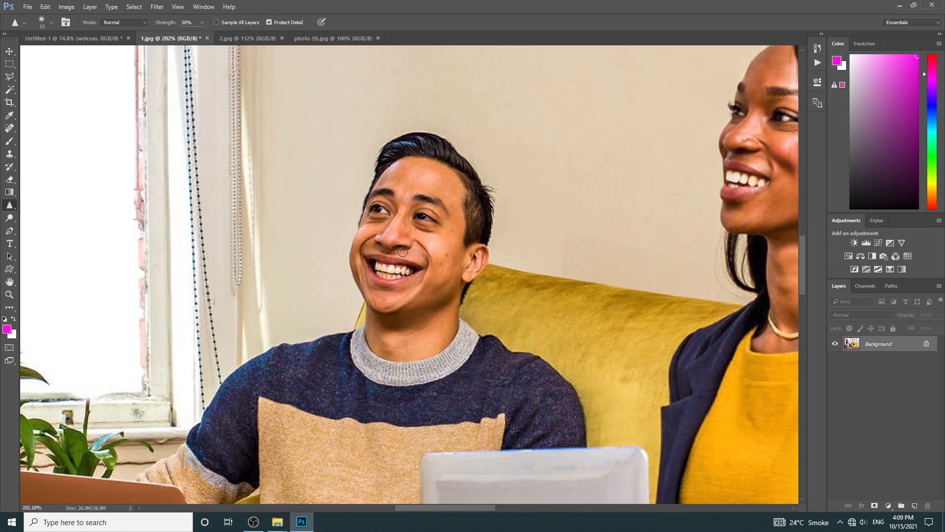
{"action": "key", "text": "bracketright"}
{"action": "key", "text": "bracketright"}
{"action": "key", "text": "bracketright"}
{"action": "key", "text": "bracketright"}
{"action": "key", "text": "bracketright"}
{"action": "key", "text": "bracketright"}
{"action": "key", "text": "bracketright"}
{"action": "key", "text": "bracketright"}
{"action": "key", "text": "bracketright"}
{"action": "key", "text": "bracketright"}
{"action": "key", "text": "bracketright"}
{"action": "key", "text": "bracketright"}
{"action": "key", "text": "bracketright"}
{"action": "key", "text": "bracketright"}
{"action": "key", "text": "bracketright"}
{"action": "key", "text": "bracketright"}
{"action": "key", "text": "bracketright"}
{"action": "key", "text": "bracketright"}
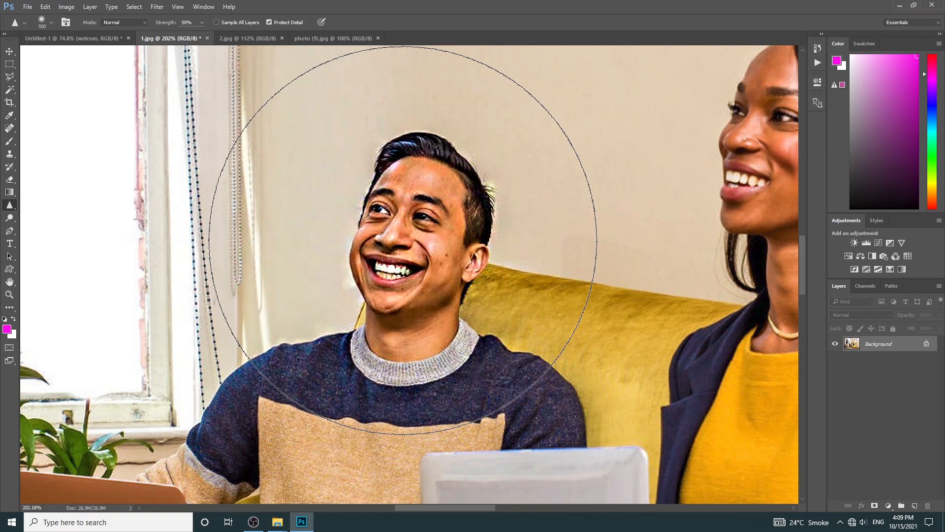
{"action": "left_click", "coordinate": [403, 240]}
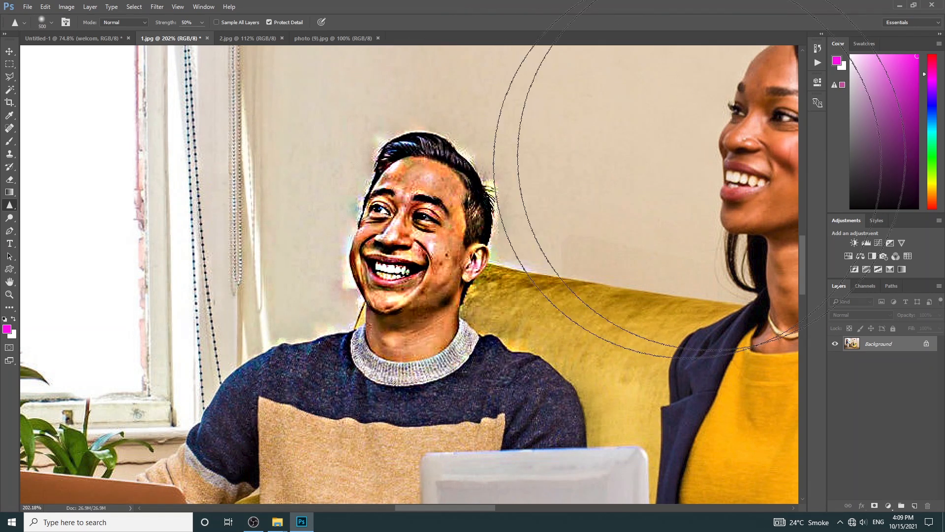
Step: Undo all the sharpening strokes by returning to the original image state in the history
{"action": "left_click", "coordinate": [817, 48]}
{"action": "scroll", "coordinate": [515, 64], "scroll_direction": "up", "scroll_amount": 2}
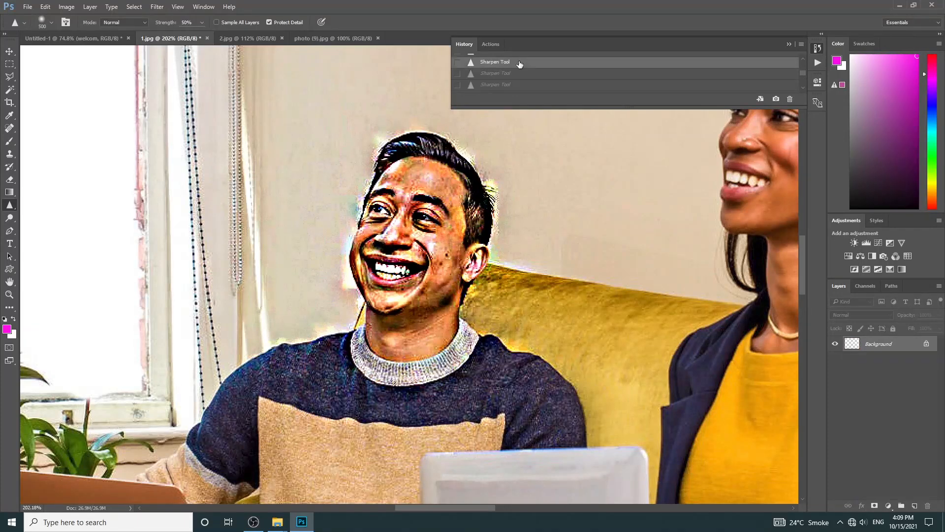
{"action": "left_click", "coordinate": [519, 64]}
Step: Smudge the seated man's face using the Smudge Tool with a 300 px brush and 50% strength
{"action": "right_click", "coordinate": [10, 204]}
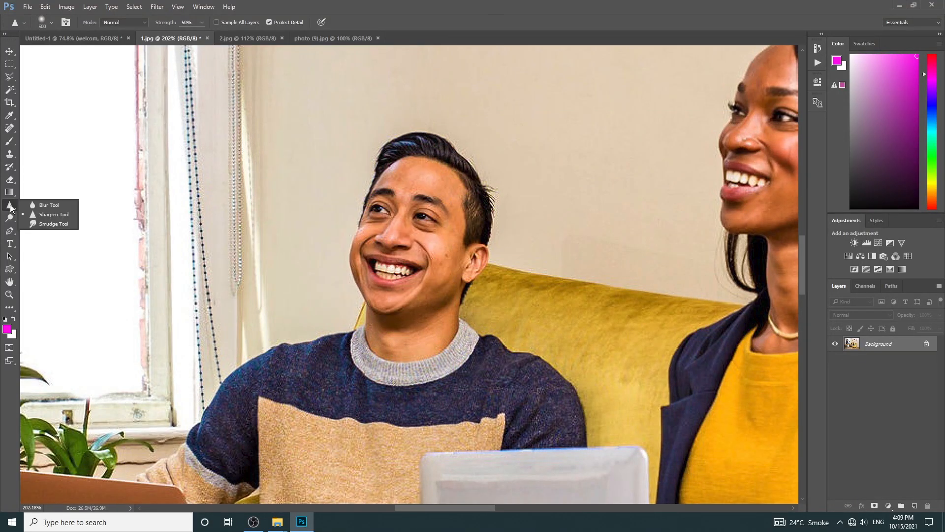
{"action": "left_click", "coordinate": [59, 223]}
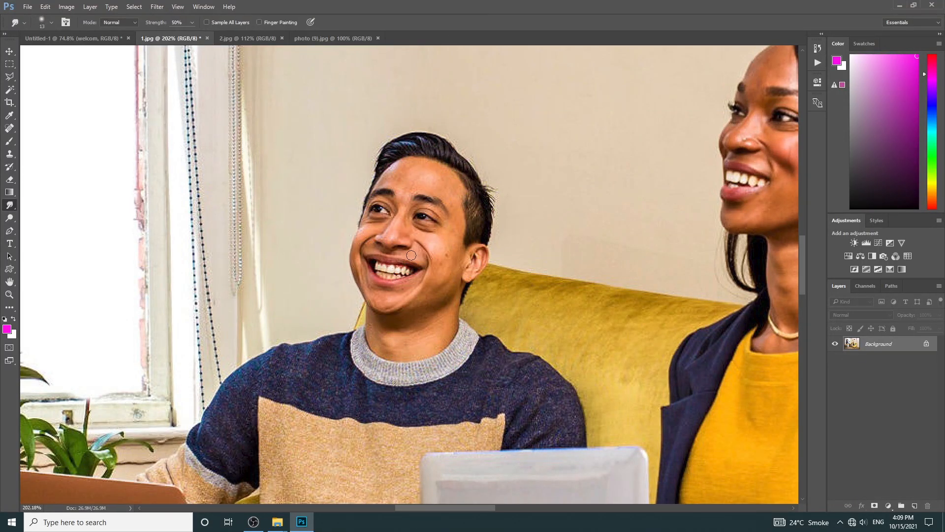
{"action": "key", "text": "bracketright"}
{"action": "key", "text": "bracketright"}
{"action": "key", "text": "bracketright"}
{"action": "key", "text": "bracketright"}
{"action": "key", "text": "bracketright"}
{"action": "key", "text": "bracketright"}
{"action": "key", "text": "bracketright"}
{"action": "key", "text": "bracketright"}
{"action": "key", "text": "bracketright"}
{"action": "key", "text": "bracketright"}
{"action": "key", "text": "bracketright"}
{"action": "key", "text": "bracketright"}
{"action": "key", "text": "bracketright"}
{"action": "key", "text": "bracketright"}
{"action": "key", "text": "bracketright"}
{"action": "key", "text": "bracketright"}
{"action": "key", "text": "bracketright"}
{"action": "key", "text": "bracketright"}
{"action": "key", "text": "bracketright"}
{"action": "key", "text": "bracketright"}
{"action": "key", "text": "bracketleft"}
{"action": "key", "text": "bracketleft"}
{"action": "key", "text": "bracketleft"}
{"action": "key", "text": "bracketleft"}
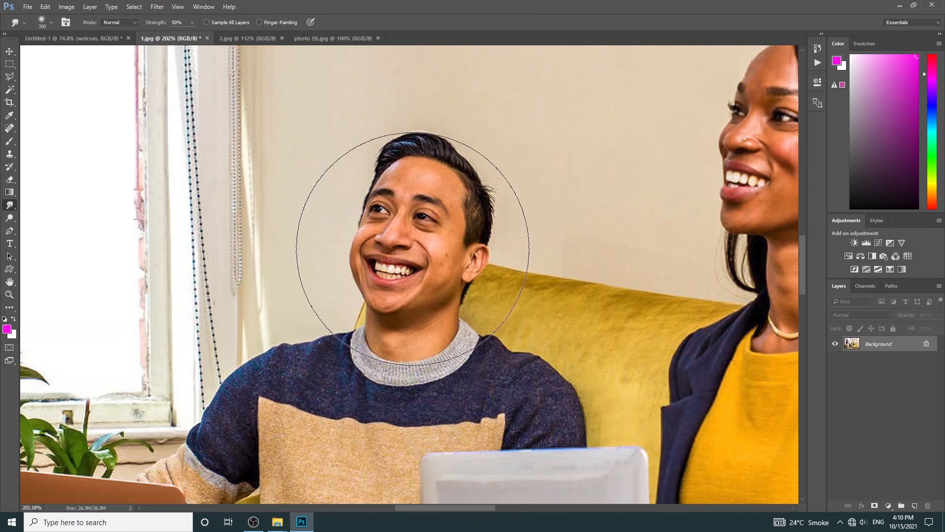
{"action": "mouse_move", "coordinate": [409, 232]}
{"action": "left_mouse_down"}
{"action": "mouse_move", "coordinate": [374, 211]}
{"action": "mouse_move", "coordinate": [422, 186]}
{"action": "mouse_move", "coordinate": [407, 180]}
{"action": "mouse_move", "coordinate": [249, 186]}
{"action": "mouse_move", "coordinate": [637, 312]}
{"action": "mouse_move", "coordinate": [315, 212]}
{"action": "mouse_move", "coordinate": [604, 335]}
{"action": "left_mouse_up"}
Step: Continue smudging lower in the photo, over the man's sleeve and the lid of the brown laptop
{"action": "left_click_drag", "start_coordinate": [645, 267], "coordinate": [359, 336]}
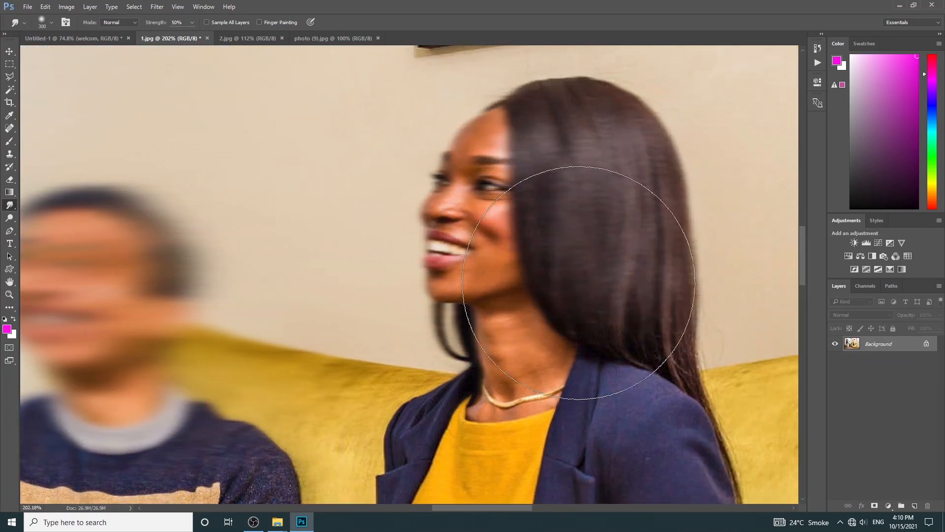
{"action": "left_click_drag", "start_coordinate": [386, 365], "coordinate": [527, 211]}
{"action": "mouse_move", "coordinate": [381, 322]}
{"action": "left_mouse_down"}
{"action": "mouse_move", "coordinate": [462, 258]}
{"action": "mouse_move", "coordinate": [525, 169]}
{"action": "left_mouse_up"}
{"action": "left_click_drag", "start_coordinate": [511, 224], "coordinate": [591, 173]}
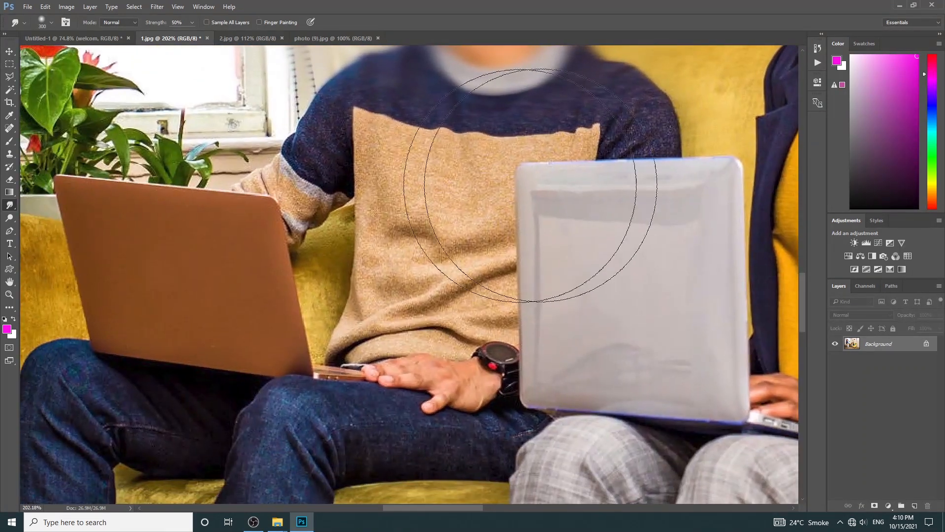
{"action": "left_click_drag", "start_coordinate": [267, 228], "coordinate": [282, 214]}
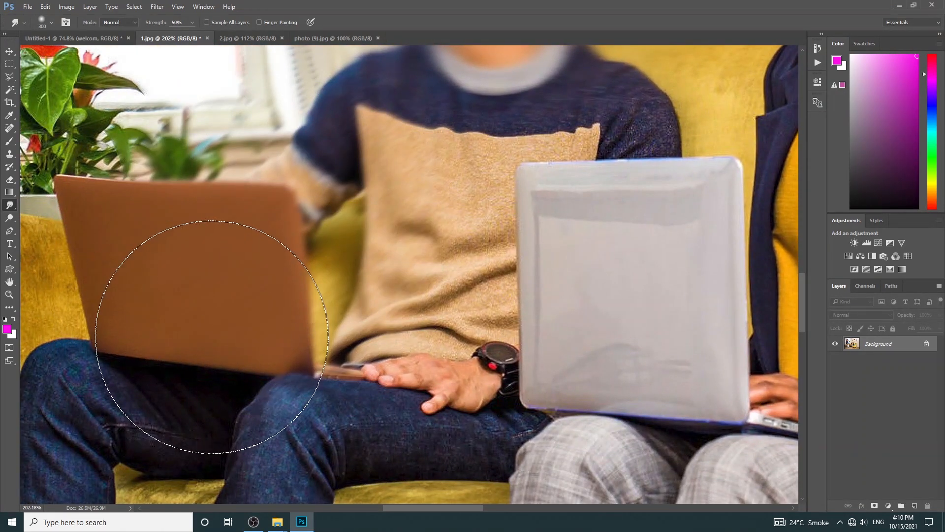
Step: Discard all the smudge strokes by going back to the original image in the history
{"action": "left_click", "coordinate": [817, 48]}
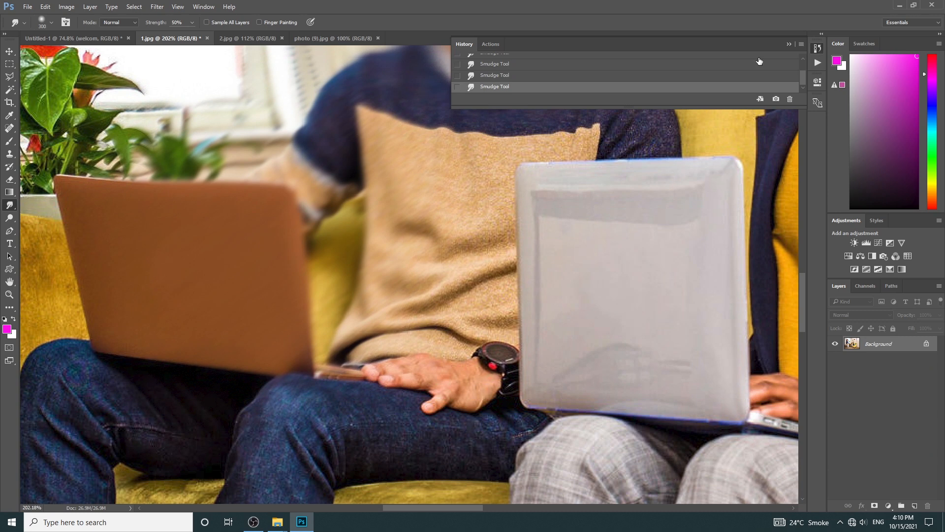
{"action": "left_click", "coordinate": [550, 66]}
{"action": "left_click", "coordinate": [790, 44]}
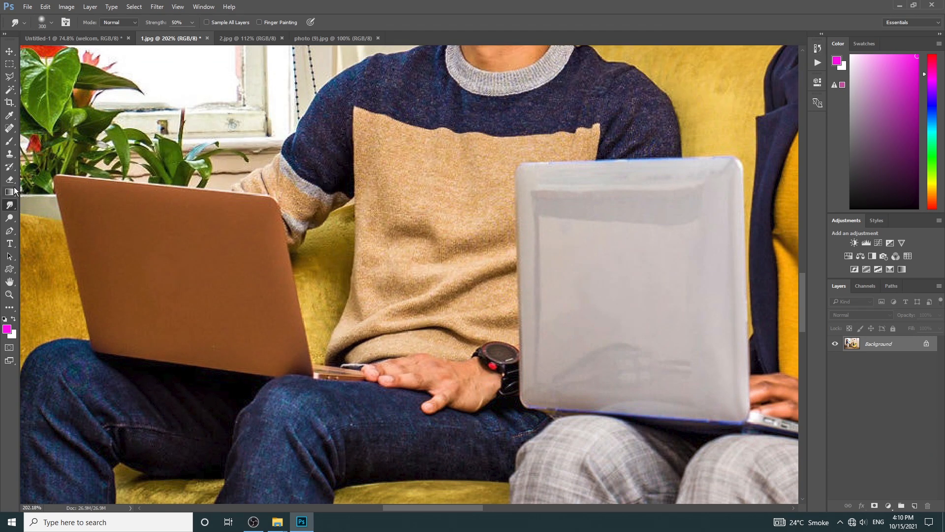
Step: Lighten the seated woman's face and neck with the Dodge Tool, using the Midtones range at 50% exposure
{"action": "left_click", "coordinate": [8, 219]}
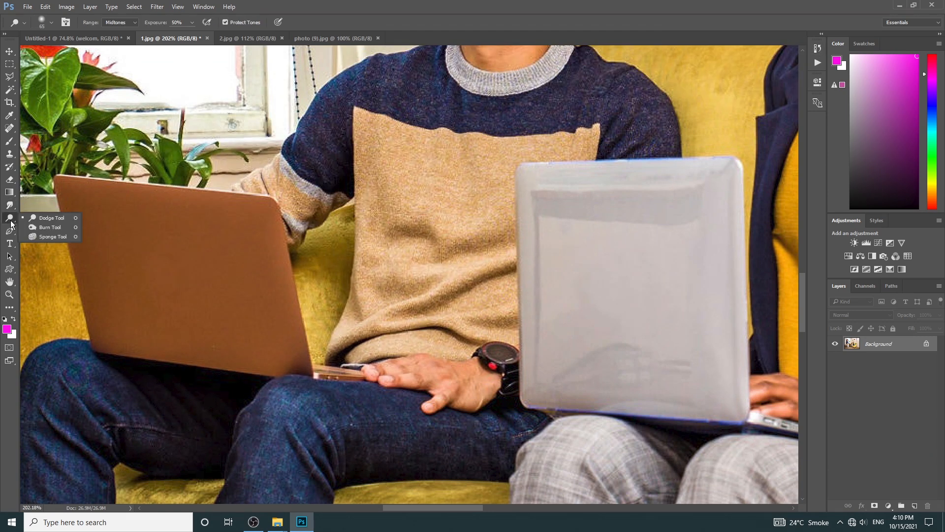
{"action": "left_click", "coordinate": [36, 218]}
{"action": "left_click_drag", "start_coordinate": [462, 177], "coordinate": [388, 341]}
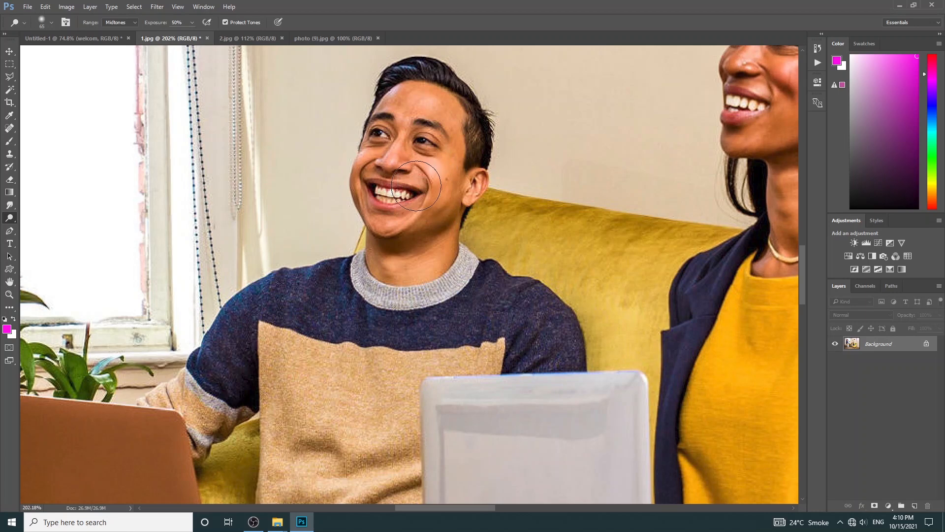
{"action": "left_click_drag", "start_coordinate": [601, 166], "coordinate": [397, 298]}
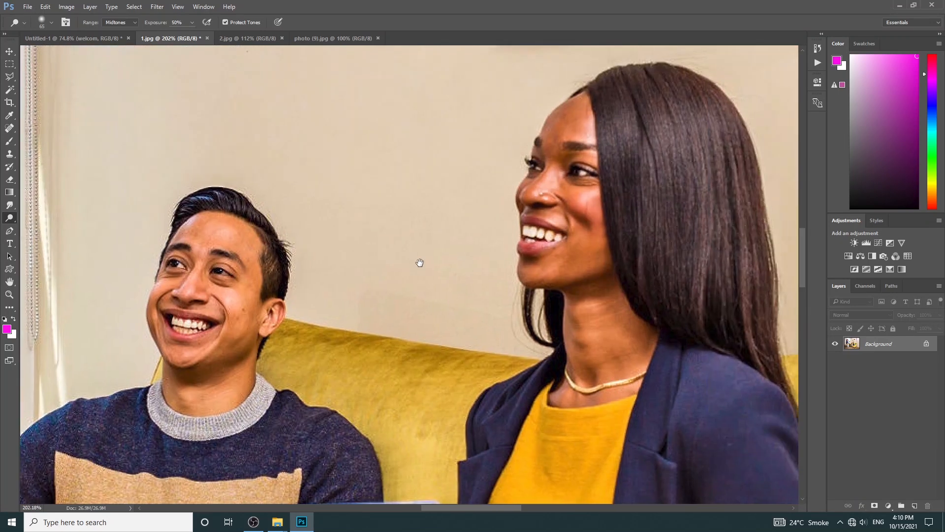
{"action": "mouse_move", "coordinate": [557, 185]}
{"action": "left_mouse_down"}
{"action": "mouse_move", "coordinate": [591, 190]}
{"action": "mouse_move", "coordinate": [507, 305]}
{"action": "mouse_move", "coordinate": [581, 135]}
{"action": "left_mouse_up"}
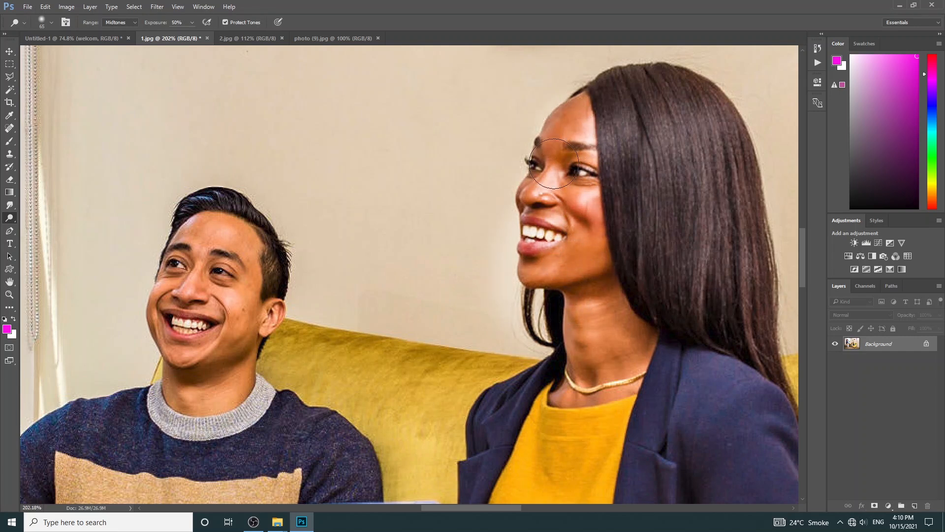
{"action": "mouse_move", "coordinate": [601, 350]}
{"action": "left_mouse_down"}
{"action": "mouse_move", "coordinate": [579, 315]}
{"action": "mouse_move", "coordinate": [596, 359]}
{"action": "mouse_move", "coordinate": [541, 193]}
{"action": "mouse_move", "coordinate": [585, 237]}
{"action": "mouse_move", "coordinate": [556, 277]}
{"action": "mouse_move", "coordinate": [580, 218]}
{"action": "mouse_move", "coordinate": [585, 277]}
{"action": "left_mouse_up"}
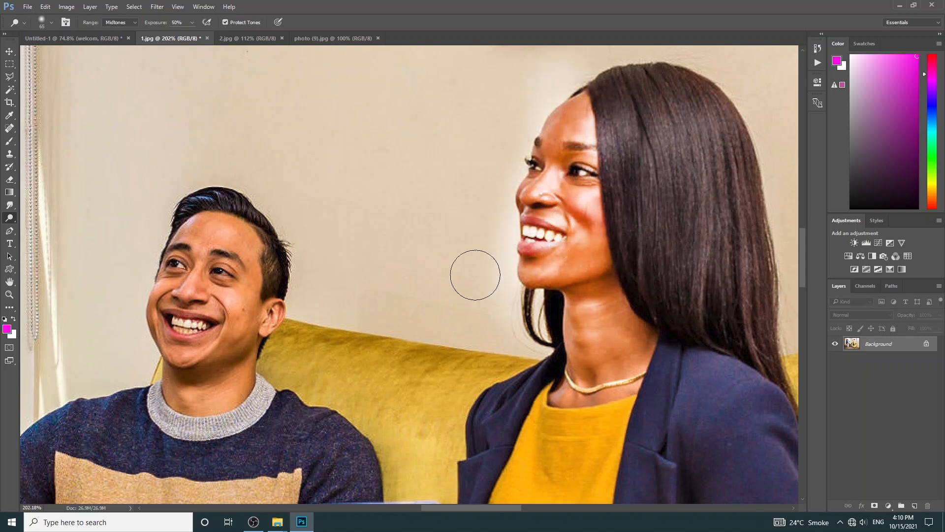
Step: Darken the seated man's face with the Burn Tool, using the Midtones range at 50% exposure
{"action": "right_click", "coordinate": [11, 221]}
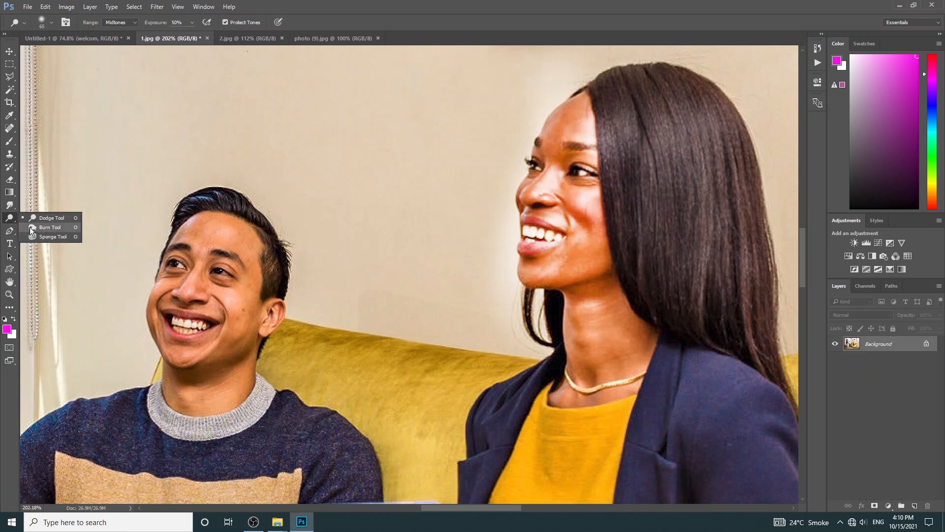
{"action": "left_click", "coordinate": [44, 227]}
{"action": "mouse_move", "coordinate": [211, 322]}
{"action": "left_mouse_down"}
{"action": "mouse_move", "coordinate": [255, 296]}
{"action": "mouse_move", "coordinate": [234, 323]}
{"action": "mouse_move", "coordinate": [272, 242]}
{"action": "mouse_move", "coordinate": [202, 203]}
{"action": "left_mouse_up"}
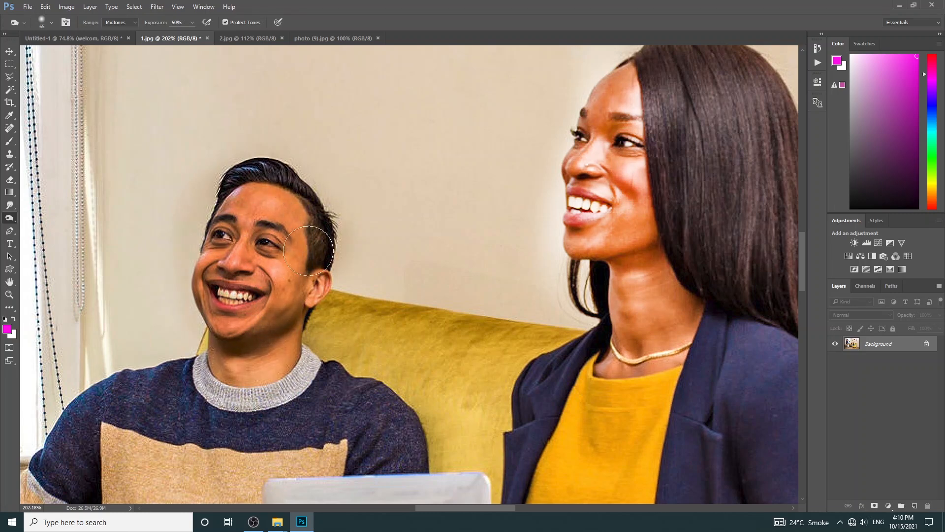
Step: Desaturate the curly-haired woman's face with the Sponge Tool, using a 250 px brush at 50% flow
{"action": "right_click", "coordinate": [11, 218]}
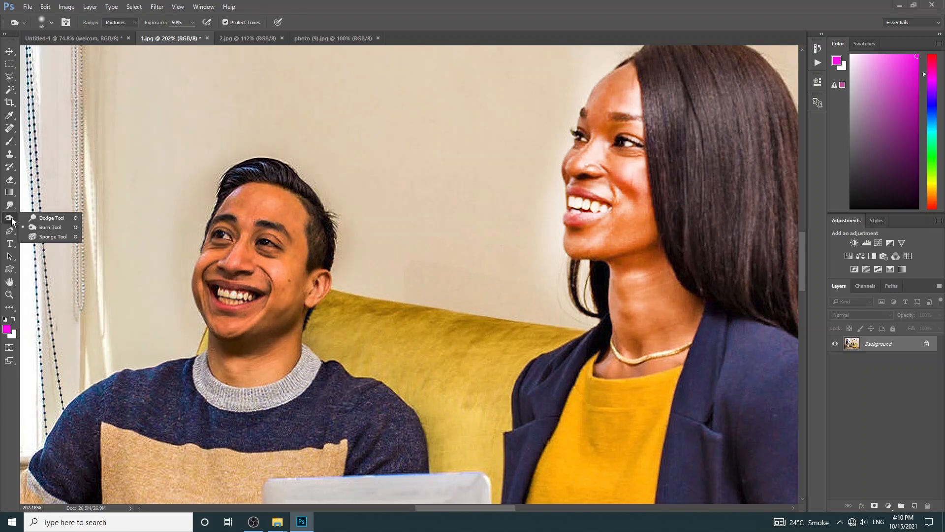
{"action": "left_click", "coordinate": [62, 237]}
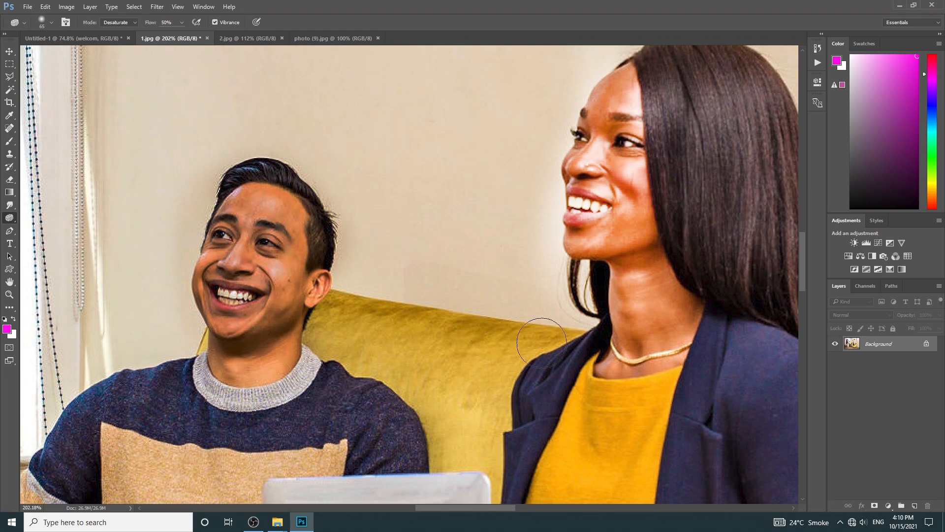
{"action": "left_click_drag", "start_coordinate": [389, 422], "coordinate": [684, 192]}
{"action": "left_click_drag", "start_coordinate": [248, 285], "coordinate": [445, 350]}
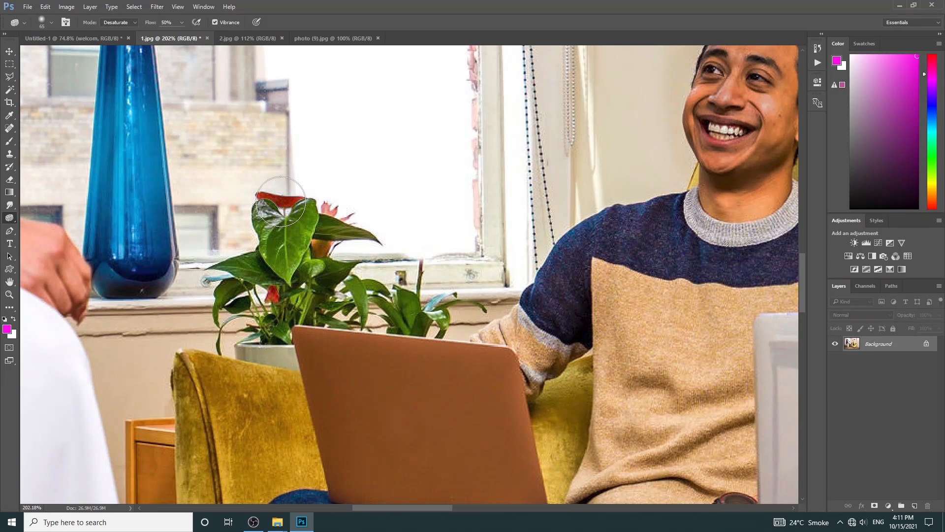
{"action": "left_click_drag", "start_coordinate": [166, 258], "coordinate": [627, 359]}
{"action": "left_click_drag", "start_coordinate": [93, 118], "coordinate": [357, 468]}
{"action": "left_click_drag", "start_coordinate": [632, 59], "coordinate": [422, 312]}
{"action": "left_click_drag", "start_coordinate": [394, 187], "coordinate": [366, 216]}
{"action": "key", "text": "bracketright"}
{"action": "key", "text": "bracketright"}
{"action": "key", "text": "bracketright"}
{"action": "key", "text": "bracketright"}
{"action": "key", "text": "bracketright"}
{"action": "key", "text": "bracketright"}
{"action": "key", "text": "bracketright"}
{"action": "key", "text": "bracketright"}
{"action": "key", "text": "bracketright"}
{"action": "mouse_move", "coordinate": [350, 296]}
{"action": "left_mouse_down"}
{"action": "mouse_move", "coordinate": [327, 285]}
{"action": "mouse_move", "coordinate": [369, 167]}
{"action": "mouse_move", "coordinate": [244, 282]}
{"action": "mouse_move", "coordinate": [271, 305]}
{"action": "mouse_move", "coordinate": [317, 313]}
{"action": "mouse_move", "coordinate": [370, 267]}
{"action": "mouse_move", "coordinate": [306, 176]}
{"action": "mouse_move", "coordinate": [285, 321]}
{"action": "mouse_move", "coordinate": [350, 173]}
{"action": "mouse_move", "coordinate": [318, 326]}
{"action": "mouse_move", "coordinate": [327, 143]}
{"action": "mouse_move", "coordinate": [410, 314]}
{"action": "mouse_move", "coordinate": [306, 198]}
{"action": "mouse_move", "coordinate": [165, 423]}
{"action": "mouse_move", "coordinate": [330, 457]}
{"action": "mouse_move", "coordinate": [424, 202]}
{"action": "mouse_move", "coordinate": [339, 292]}
{"action": "mouse_move", "coordinate": [367, 240]}
{"action": "mouse_move", "coordinate": [330, 260]}
{"action": "mouse_move", "coordinate": [266, 361]}
{"action": "mouse_move", "coordinate": [289, 218]}
{"action": "left_mouse_up"}
Step: Raise the sponge flow to 100%, desaturate the curly-haired woman's face further, and fit the whole photo in view
{"action": "left_click_drag", "start_coordinate": [182, 22], "coordinate": [205, 33]}
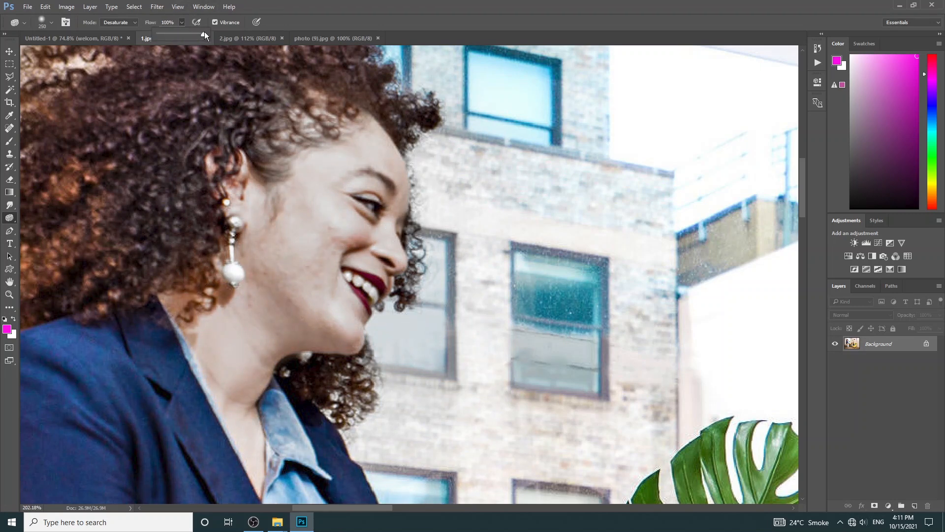
{"action": "mouse_move", "coordinate": [313, 205]}
{"action": "left_mouse_down"}
{"action": "mouse_move", "coordinate": [292, 255]}
{"action": "mouse_move", "coordinate": [324, 330]}
{"action": "mouse_move", "coordinate": [392, 188]}
{"action": "mouse_move", "coordinate": [321, 314]}
{"action": "mouse_move", "coordinate": [285, 297]}
{"action": "left_mouse_up"}
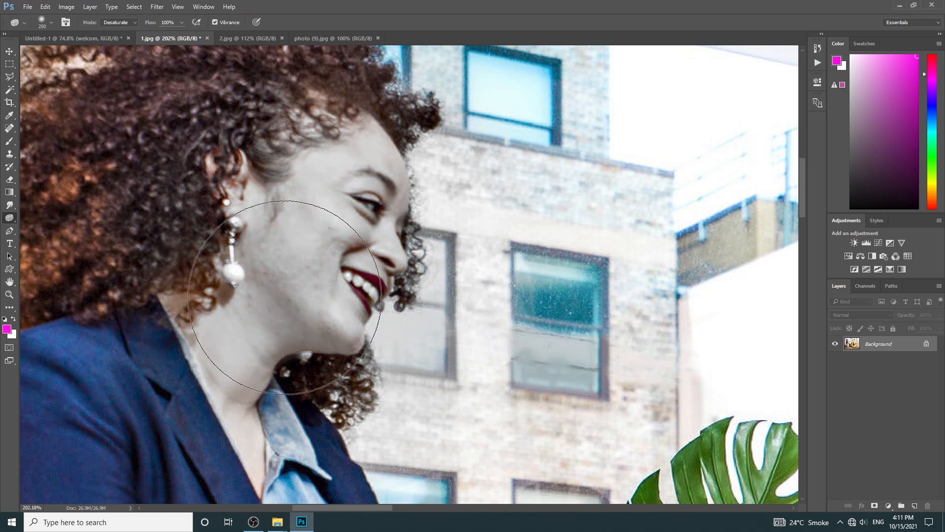
{"action": "key", "text": "z"}
{"action": "right_click", "coordinate": [403, 140]}
{"action": "left_click", "coordinate": [439, 153]}
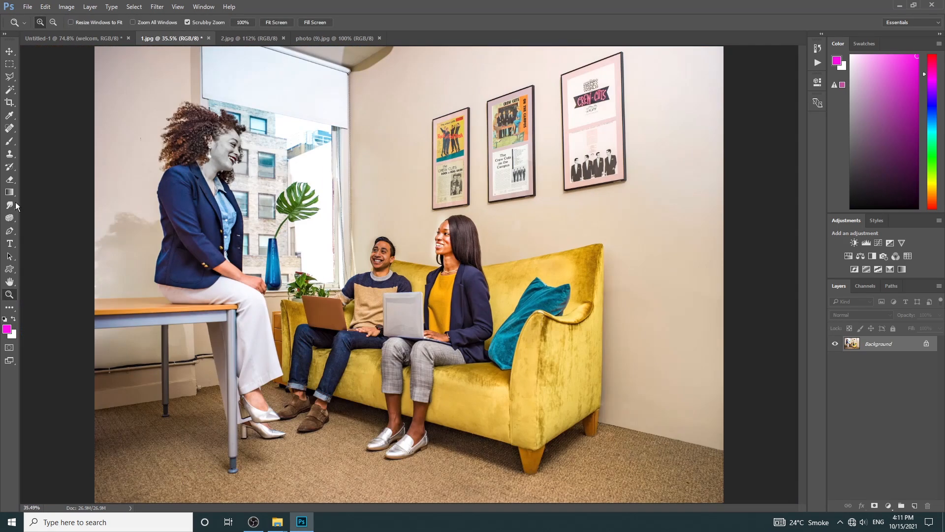
Step: Draw a magenta standing-man custom shape on the wall in the photo's upper-left corner
{"action": "left_click", "coordinate": [10, 268]}
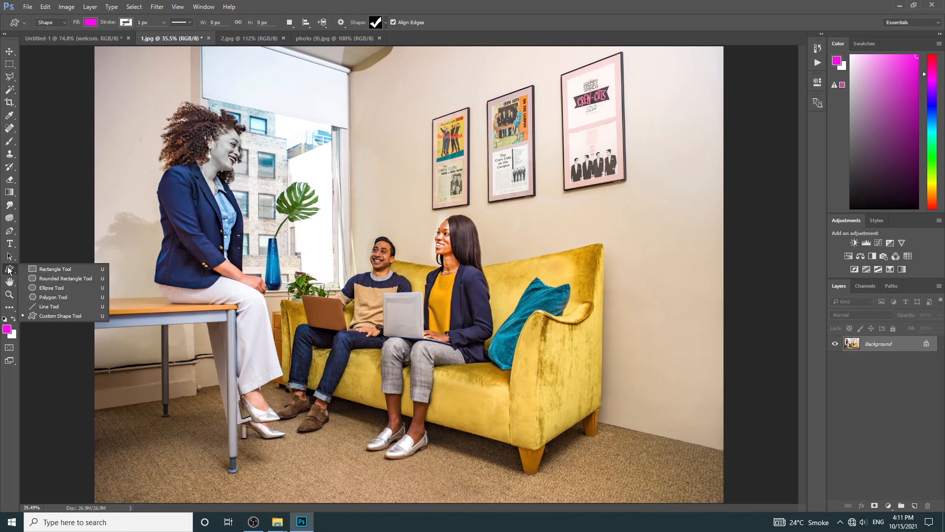
{"action": "left_click", "coordinate": [53, 316]}
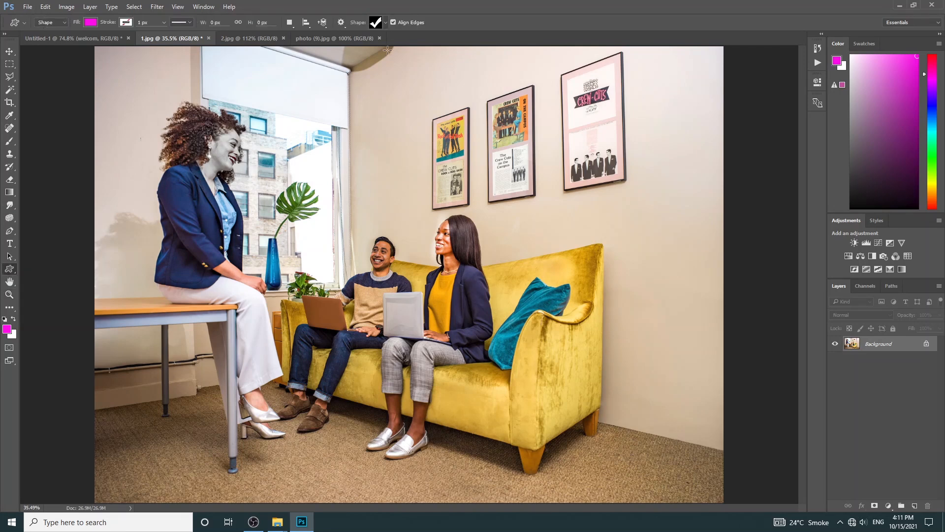
{"action": "left_click", "coordinate": [386, 23]}
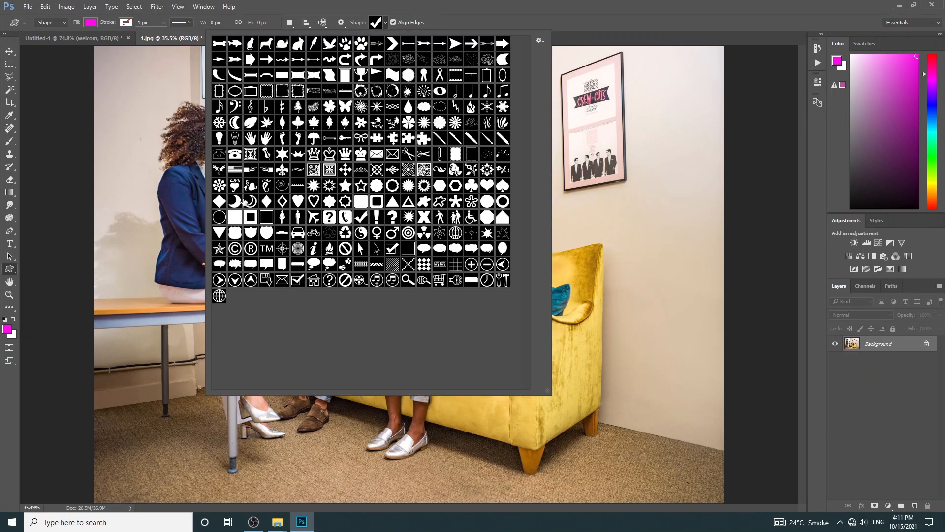
{"action": "left_click", "coordinate": [299, 217]}
{"action": "left_click", "coordinate": [91, 73]}
{"action": "left_click_drag", "start_coordinate": [101, 77], "coordinate": [145, 180]}
{"action": "left_click", "coordinate": [12, 51]}
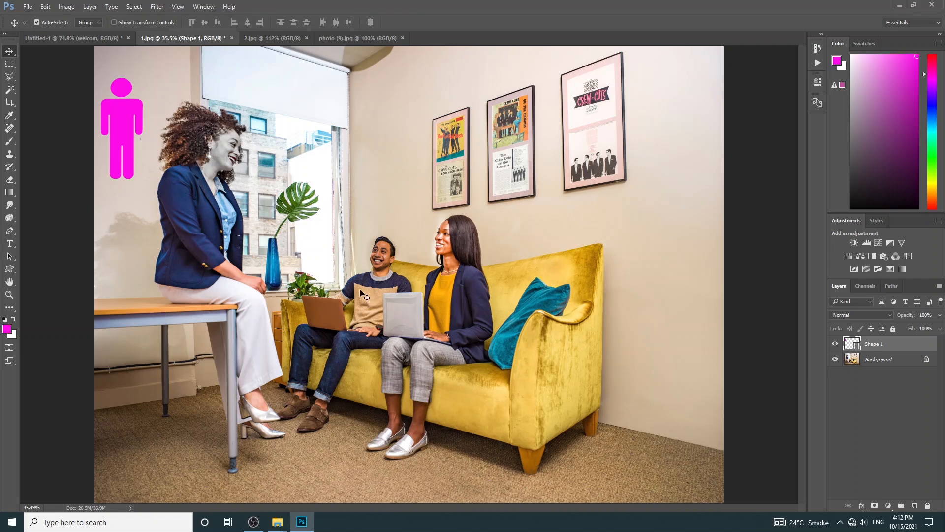
Step: Make the Background layer active and try the Clone Stamp Tool on the bare wall without a source point
{"action": "left_click", "coordinate": [10, 155]}
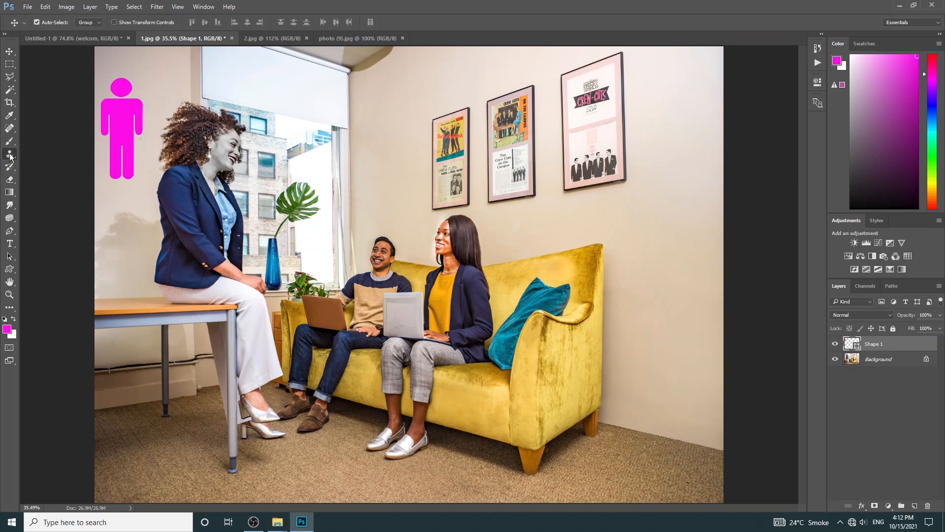
{"action": "left_click", "coordinate": [877, 361]}
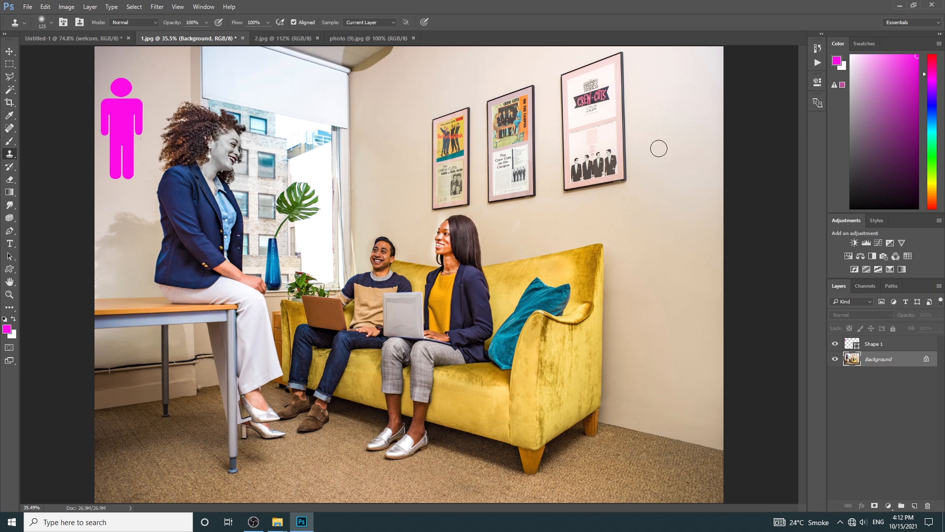
{"action": "left_click", "coordinate": [686, 97]}
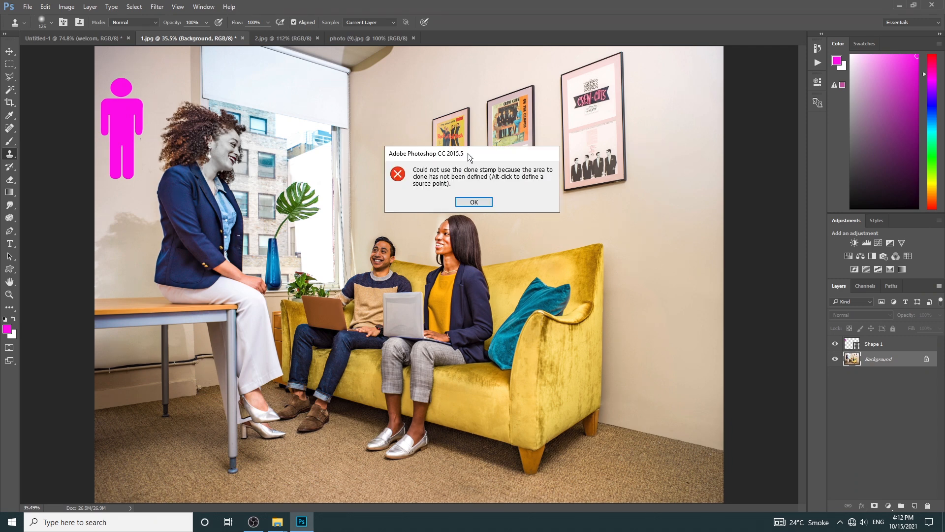
{"action": "left_click", "coordinate": [474, 203]}
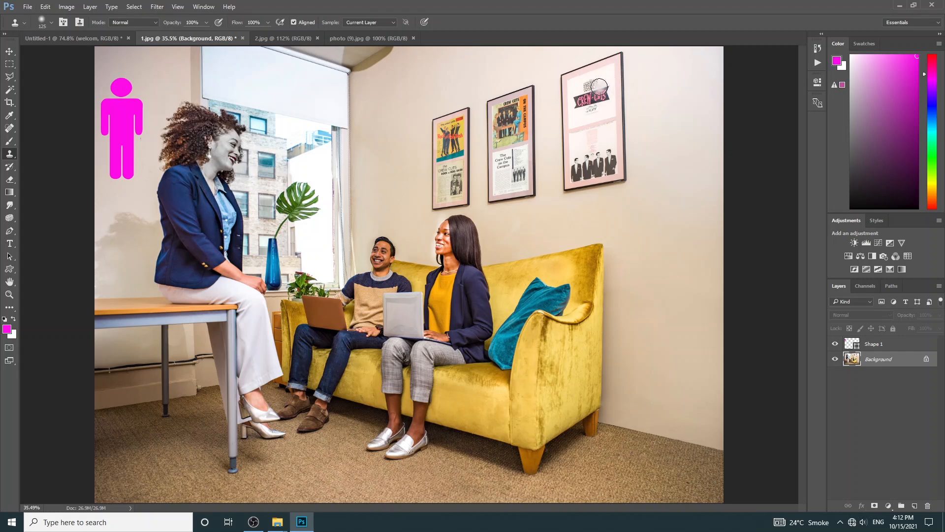
Step: Enlarge the clone brush and cover the large Crew-Cuts poster with bare wall texture
{"action": "key", "text": "bracketright"}
{"action": "key", "text": "bracketright"}
{"action": "key", "text": "bracketright"}
{"action": "key", "text": "bracketright"}
{"action": "key", "text": "bracketright"}
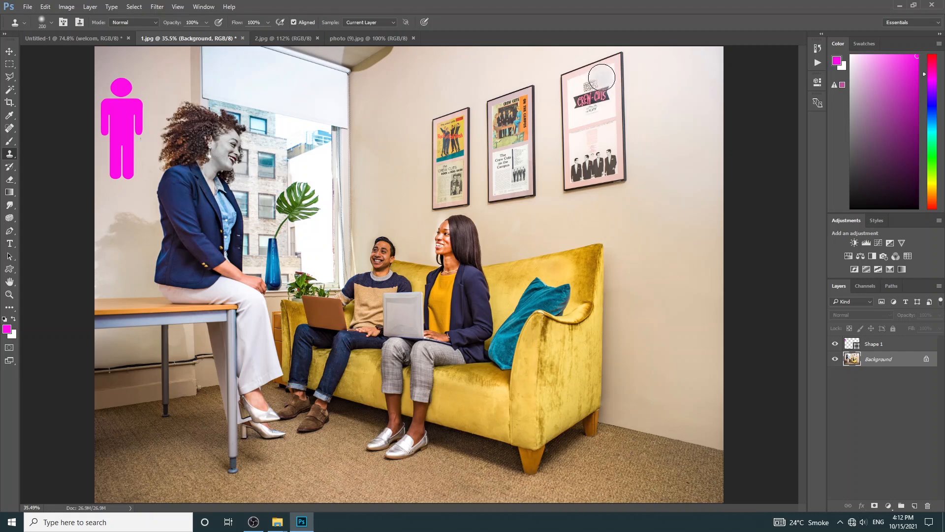
{"action": "mouse_move", "coordinate": [602, 74]}
{"action": "left_mouse_down"}
{"action": "mouse_move", "coordinate": [564, 94]}
{"action": "mouse_move", "coordinate": [609, 87]}
{"action": "mouse_move", "coordinate": [579, 114]}
{"action": "mouse_move", "coordinate": [603, 127]}
{"action": "mouse_move", "coordinate": [593, 157]}
{"action": "left_mouse_up"}
{"action": "mouse_move", "coordinate": [630, 56]}
{"action": "left_mouse_down"}
{"action": "mouse_move", "coordinate": [589, 63]}
{"action": "mouse_move", "coordinate": [556, 133]}
{"action": "mouse_move", "coordinate": [580, 183]}
{"action": "mouse_move", "coordinate": [625, 148]}
{"action": "mouse_move", "coordinate": [630, 69]}
{"action": "mouse_move", "coordinate": [613, 112]}
{"action": "mouse_move", "coordinate": [623, 169]}
{"action": "mouse_move", "coordinate": [570, 179]}
{"action": "mouse_move", "coordinate": [597, 105]}
{"action": "left_mouse_up"}
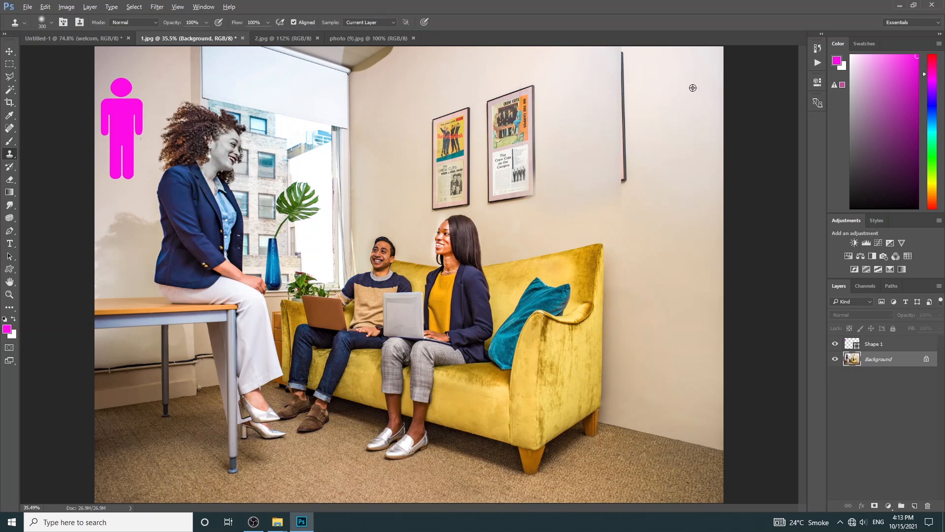
Step: Clone nearby wall over the poster's remaining right frame edge with the 300 px brush
{"action": "mouse_move", "coordinate": [631, 64]}
{"action": "left_mouse_down"}
{"action": "mouse_move", "coordinate": [616, 104]}
{"action": "mouse_move", "coordinate": [628, 177]}
{"action": "left_mouse_up"}
{"action": "left_click", "coordinate": [652, 60], "text": "alt"}
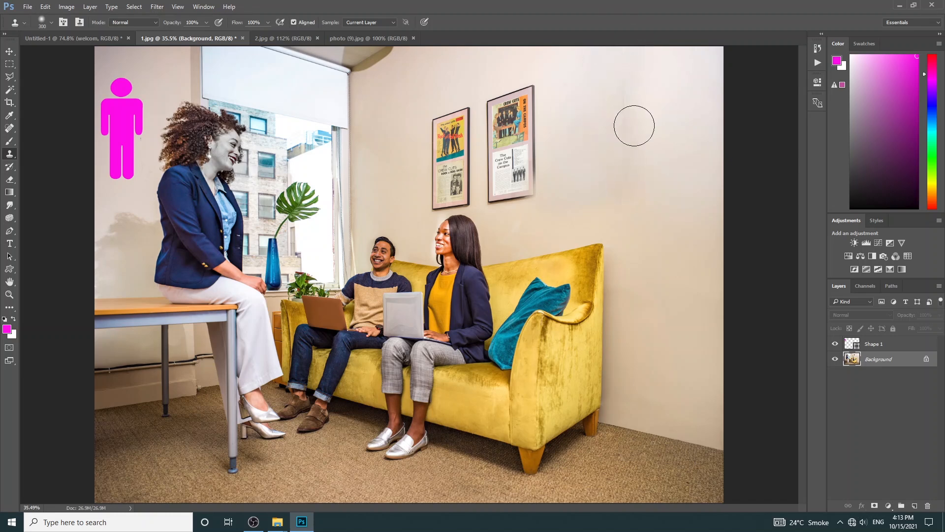
{"action": "mouse_move", "coordinate": [620, 77]}
{"action": "left_mouse_down"}
{"action": "mouse_move", "coordinate": [628, 185]}
{"action": "mouse_move", "coordinate": [640, 163]}
{"action": "left_mouse_up"}
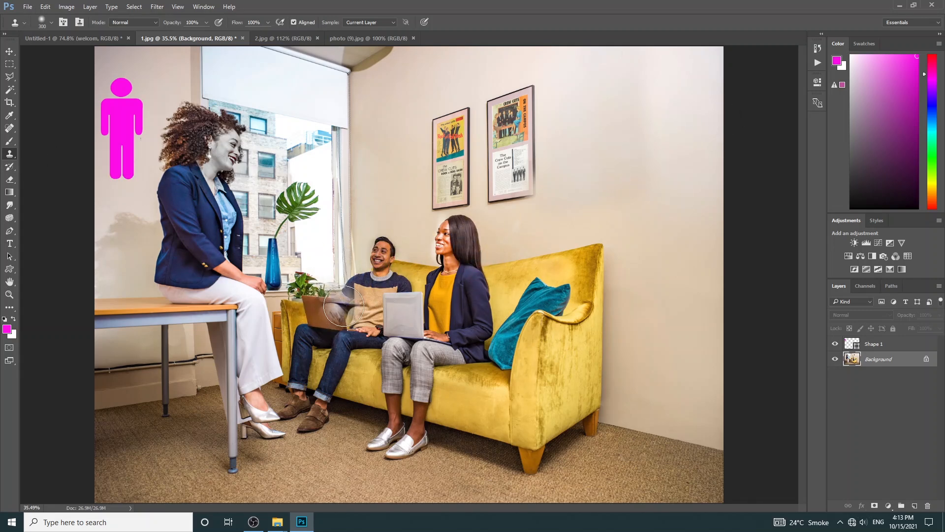
Step: Clone the seated man's head and shoulders onto the empty wall, and undo the extra dab beside the middle poster
{"action": "left_click", "coordinate": [383, 258]}
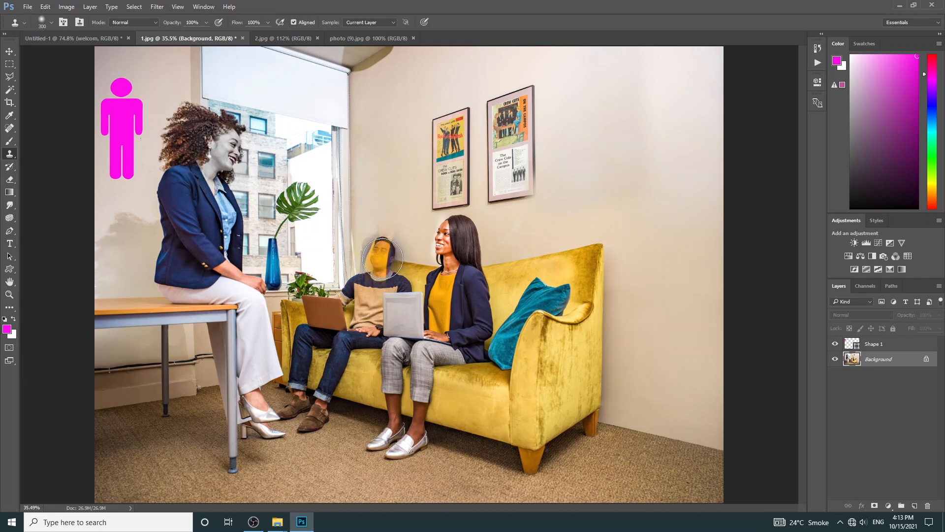
{"action": "key", "text": "alt"}
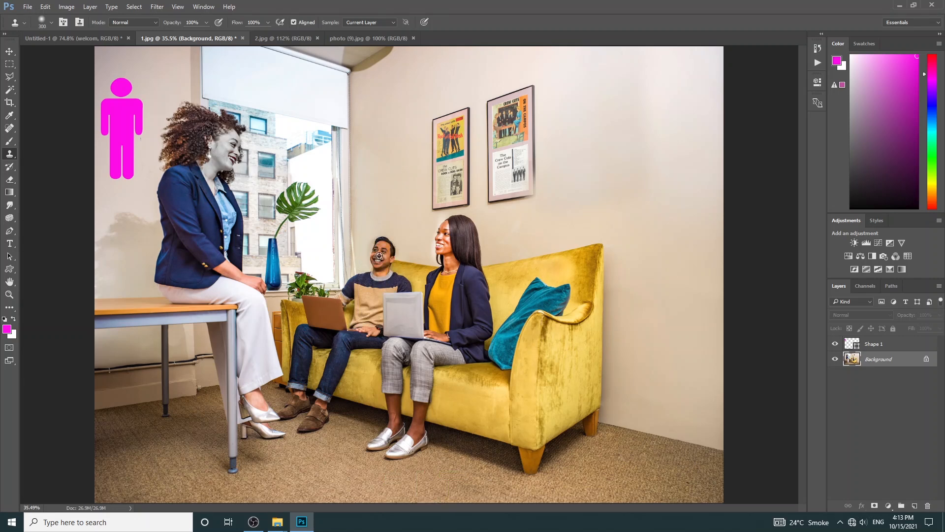
{"action": "left_click", "coordinate": [379, 256], "text": "alt"}
{"action": "mouse_move", "coordinate": [689, 157]}
{"action": "left_mouse_down"}
{"action": "mouse_move", "coordinate": [655, 126]}
{"action": "mouse_move", "coordinate": [666, 140]}
{"action": "mouse_move", "coordinate": [671, 130]}
{"action": "mouse_move", "coordinate": [644, 117]}
{"action": "mouse_move", "coordinate": [645, 143]}
{"action": "mouse_move", "coordinate": [674, 149]}
{"action": "mouse_move", "coordinate": [662, 116]}
{"action": "mouse_move", "coordinate": [632, 150]}
{"action": "mouse_move", "coordinate": [637, 165]}
{"action": "mouse_move", "coordinate": [717, 143]}
{"action": "mouse_move", "coordinate": [614, 138]}
{"action": "left_mouse_up"}
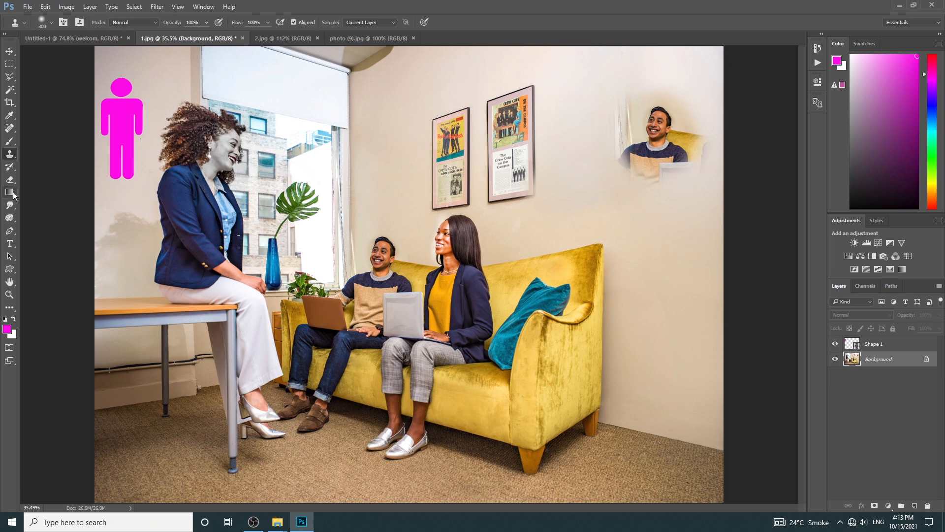
{"action": "left_click", "coordinate": [555, 163]}
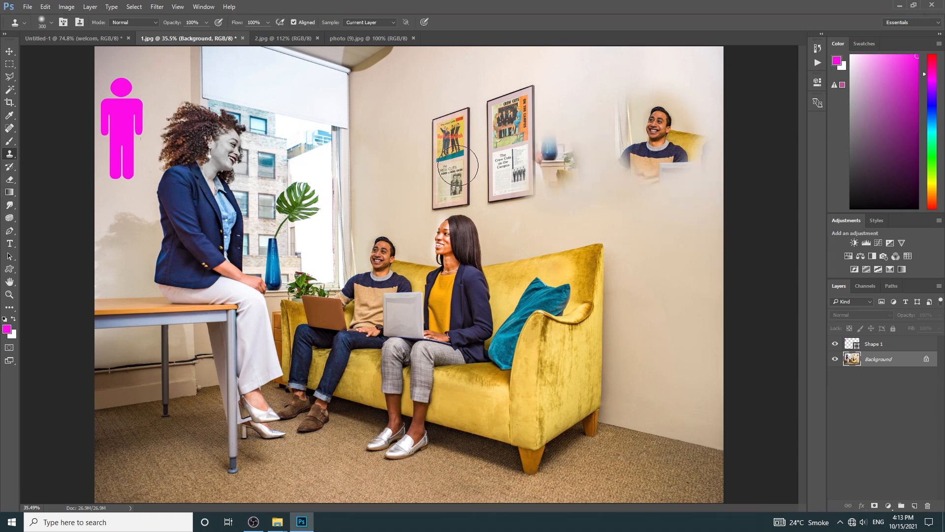
{"action": "key", "text": "ctrl+z"}
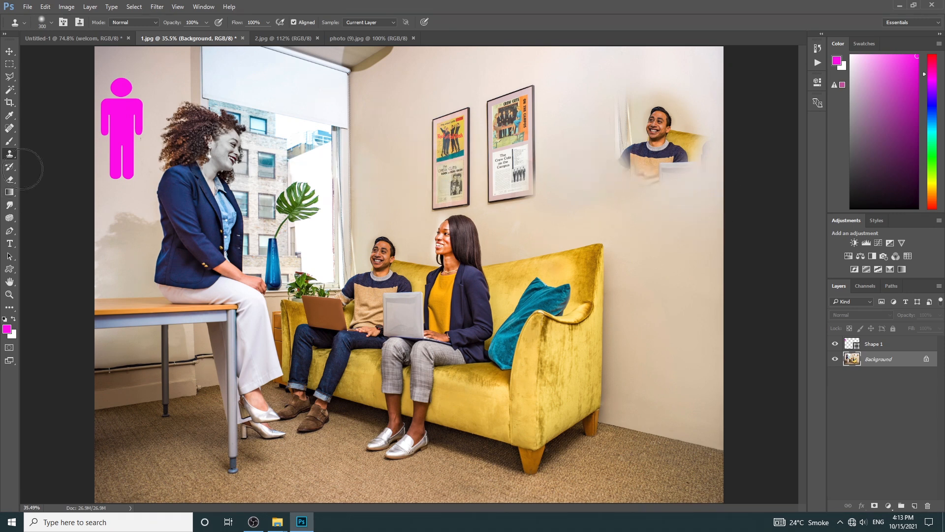
Step: Remove the cloned man from the wall with the Spot Healing Brush Tool, using a 600 px Content-Aware brush
{"action": "left_click", "coordinate": [16, 129]}
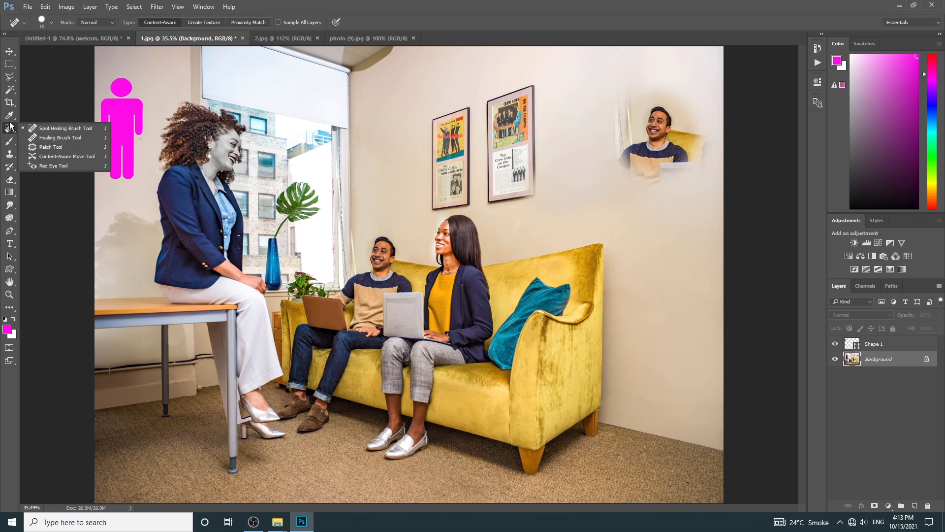
{"action": "left_click", "coordinate": [90, 129]}
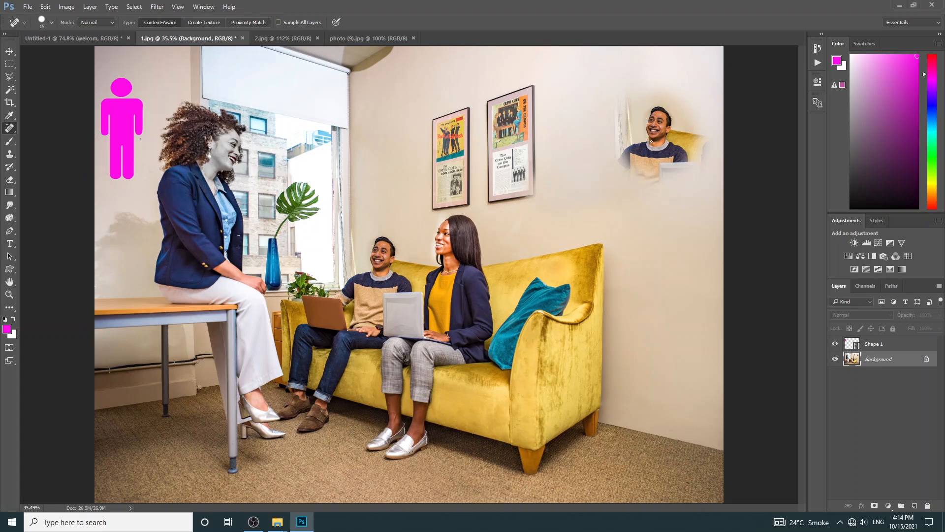
{"action": "key", "text": "bracketright"}
{"action": "key", "text": "bracketright"}
{"action": "key", "text": "bracketright"}
{"action": "key", "text": "bracketright"}
{"action": "key", "text": "bracketright"}
{"action": "key", "text": "bracketright"}
{"action": "key", "text": "bracketright"}
{"action": "key", "text": "bracketright"}
{"action": "key", "text": "bracketright"}
{"action": "key", "text": "bracketright"}
{"action": "key", "text": "bracketright"}
{"action": "key", "text": "bracketright"}
{"action": "key", "text": "bracketright"}
{"action": "key", "text": "bracketright"}
{"action": "key", "text": "bracketright"}
{"action": "left_click", "coordinate": [650, 141]}
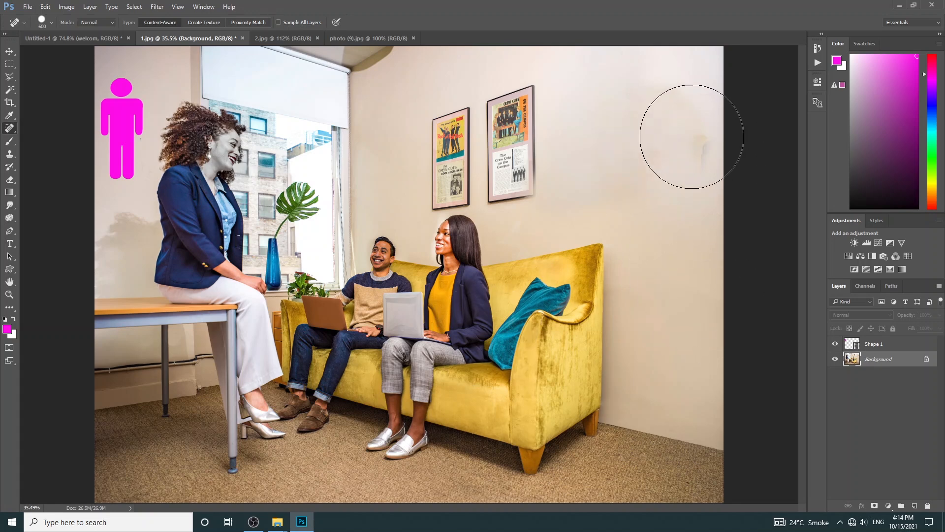
{"action": "left_click", "coordinate": [692, 147]}
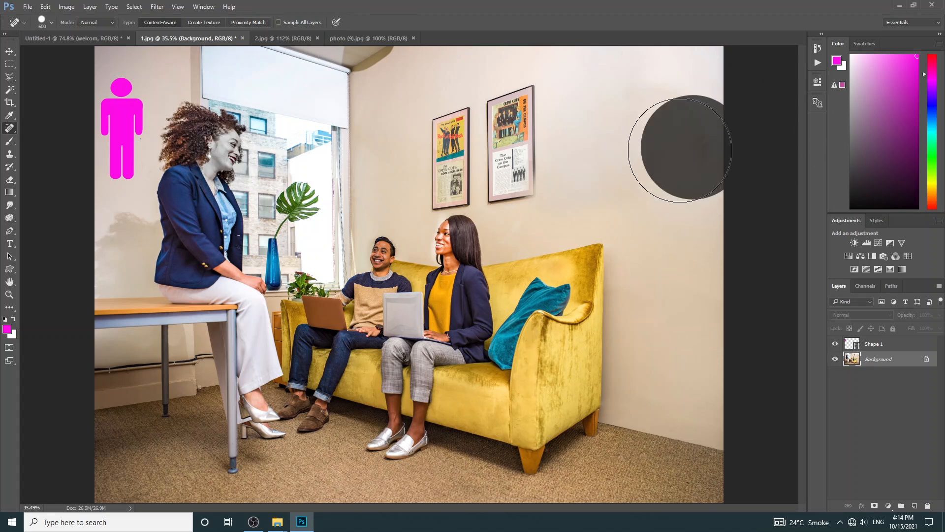
Step: Remove the two remaining posters from the wall with the 600 px Content-Aware Spot Healing Brush
{"action": "left_click", "coordinate": [518, 122]}
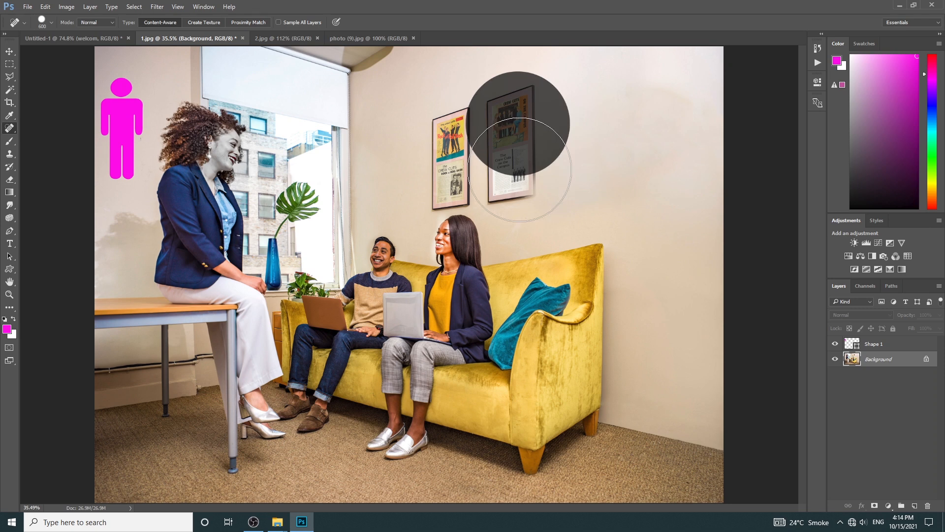
{"action": "left_click", "coordinate": [483, 163]}
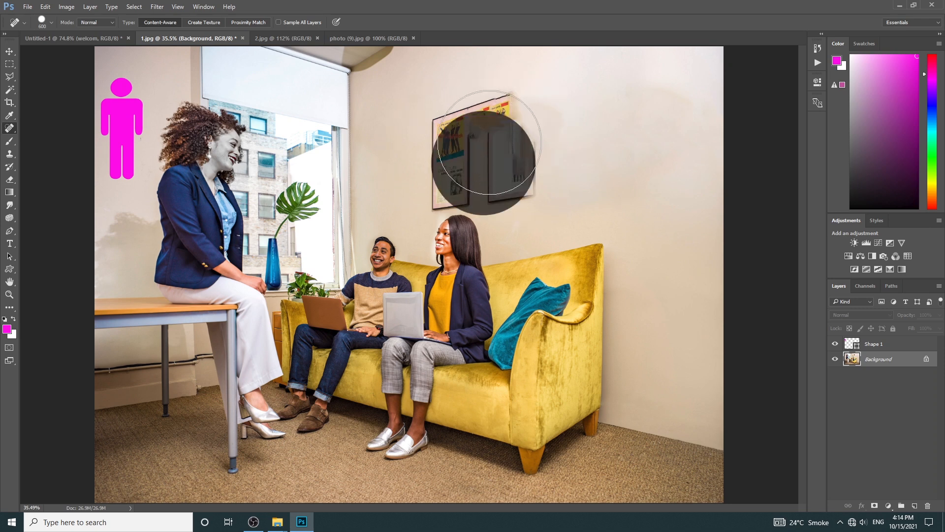
{"action": "left_click_drag", "start_coordinate": [429, 161], "coordinate": [556, 161]}
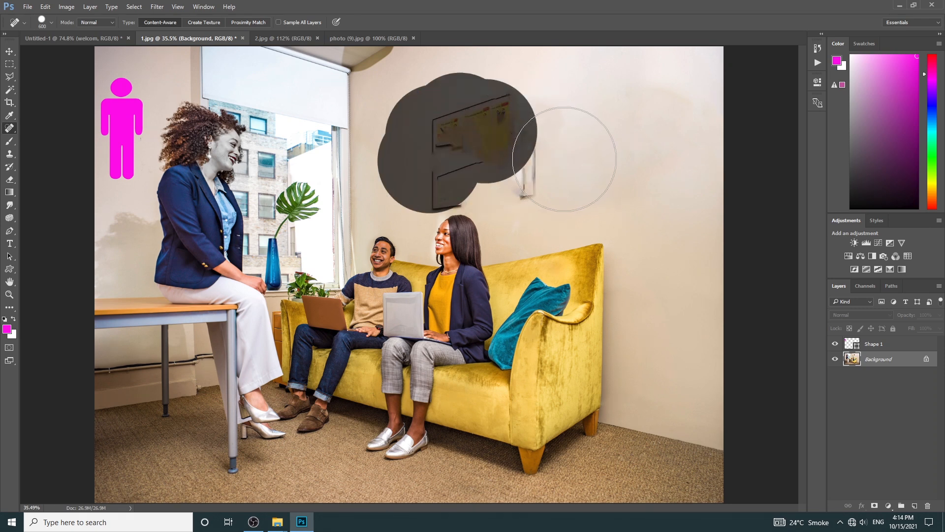
{"action": "left_click", "coordinate": [533, 160]}
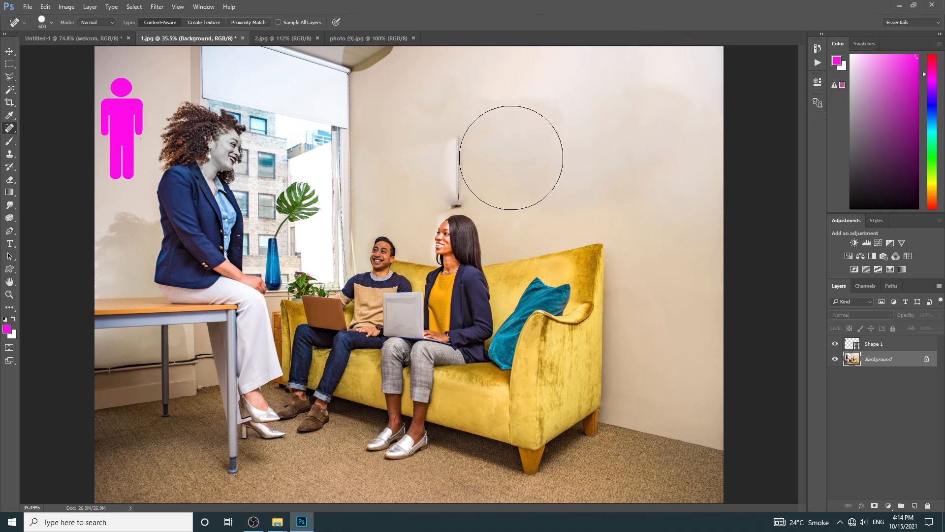
Step: Heal the leftover frame edge on the wall above the seated woman with a 100 px Healing Brush
{"action": "right_click", "coordinate": [9, 129]}
{"action": "left_click", "coordinate": [68, 141]}
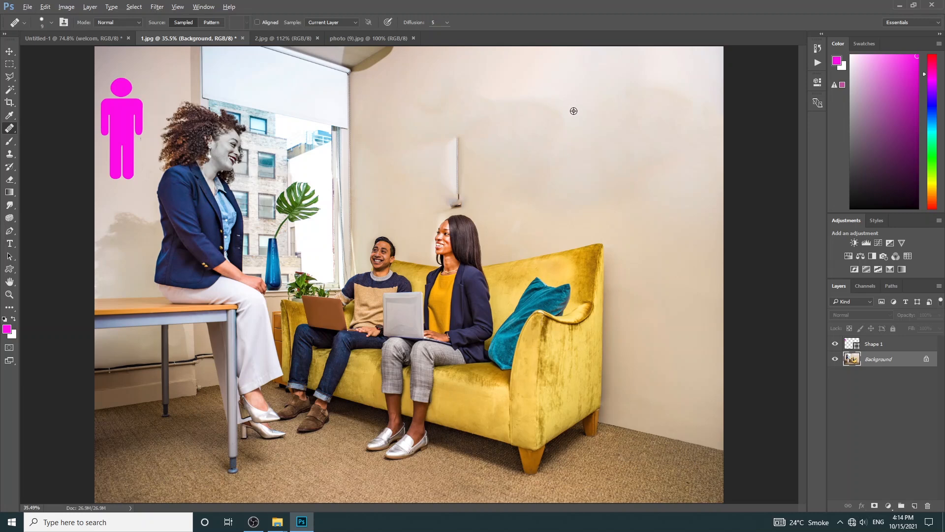
{"action": "mouse_move", "coordinate": [456, 208]}
{"action": "left_mouse_down"}
{"action": "mouse_move", "coordinate": [463, 137]}
{"action": "mouse_move", "coordinate": [444, 192]}
{"action": "mouse_move", "coordinate": [464, 192]}
{"action": "left_mouse_up"}
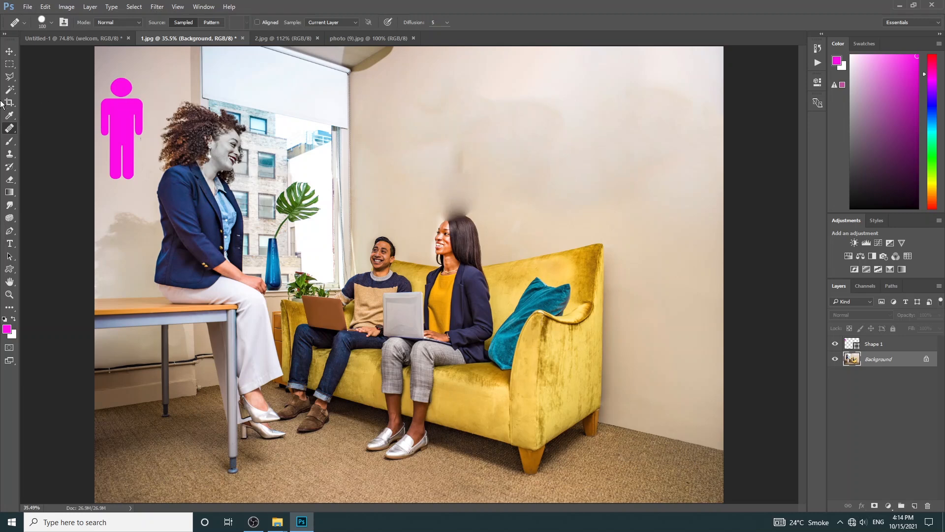
{"action": "right_click", "coordinate": [9, 129]}
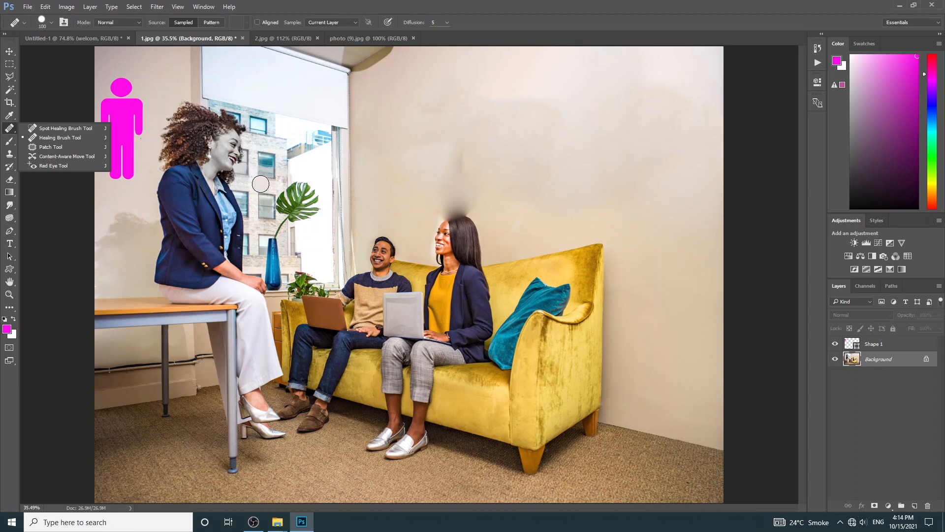
Step: Raise the saturation of photo (9).jpg to +64 in Hue/Saturation
{"action": "left_click", "coordinate": [381, 38]}
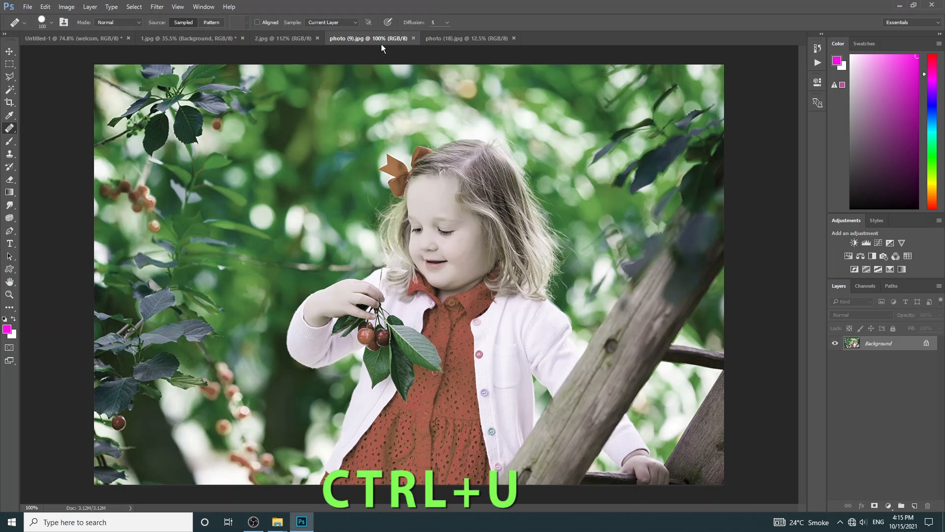
{"action": "key", "text": "i"}
{"action": "key", "text": "ctrl+u"}
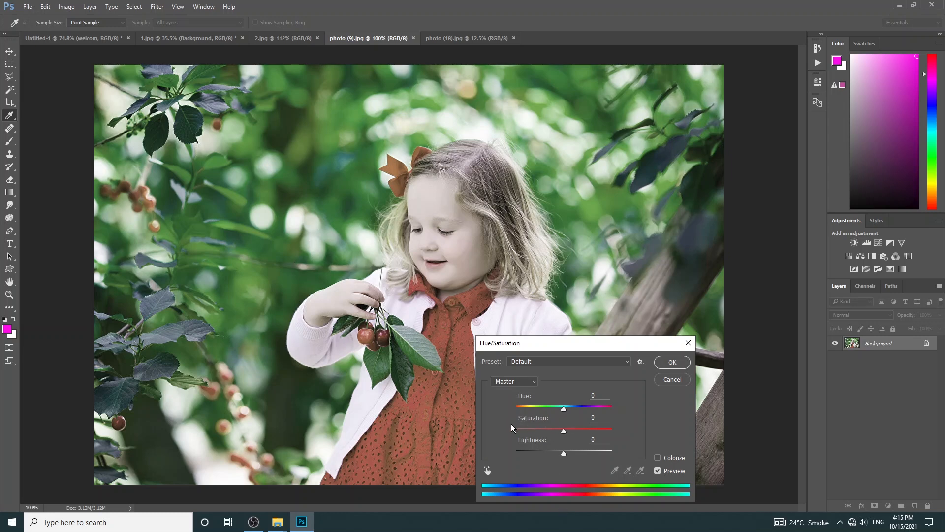
{"action": "left_click_drag", "start_coordinate": [565, 434], "coordinate": [595, 434]}
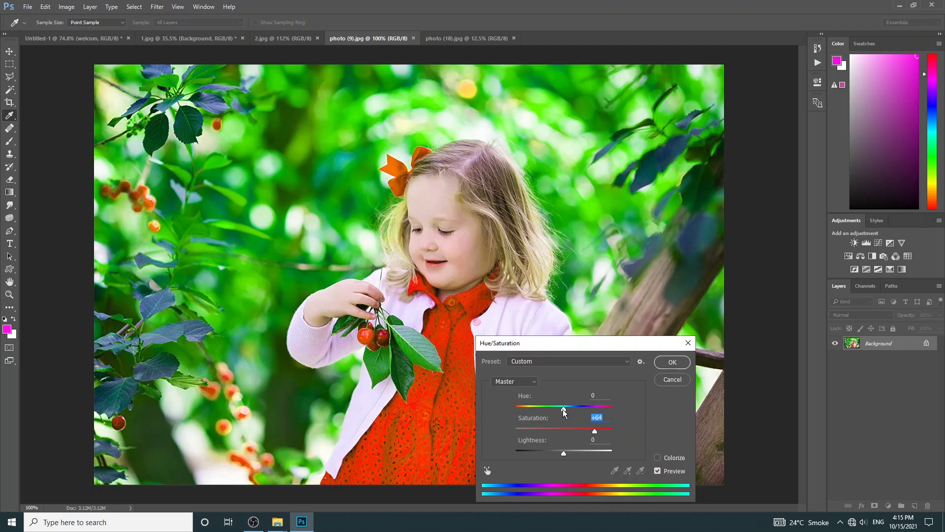
Step: Set the hue of the girl's photo to -33, comparing it with 0, and apply the adjustment
{"action": "mouse_move", "coordinate": [564, 412]}
{"action": "left_mouse_down"}
{"action": "mouse_move", "coordinate": [612, 412]}
{"action": "mouse_move", "coordinate": [495, 398]}
{"action": "mouse_move", "coordinate": [567, 407]}
{"action": "mouse_move", "coordinate": [506, 415]}
{"action": "mouse_move", "coordinate": [563, 409]}
{"action": "mouse_move", "coordinate": [549, 419]}
{"action": "left_mouse_up"}
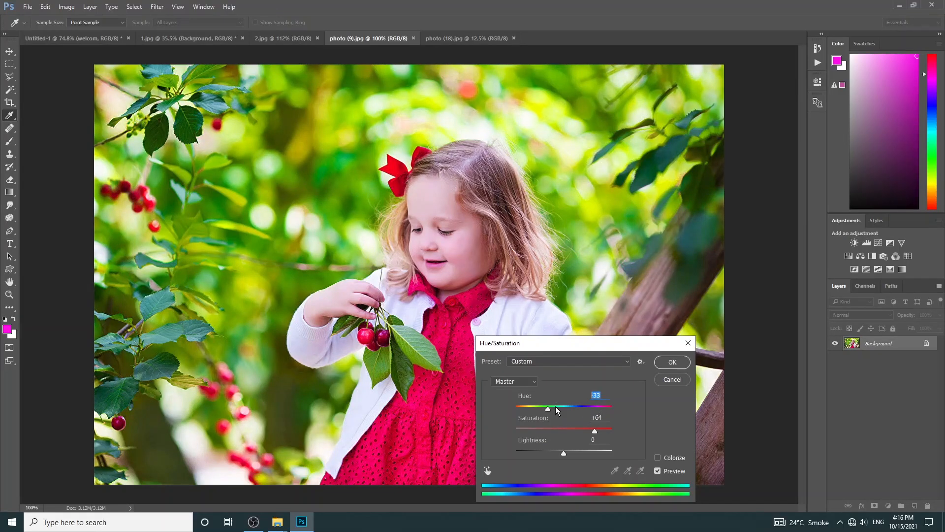
{"action": "type", "text": "0"}
{"action": "key", "text": "BackSpace"}
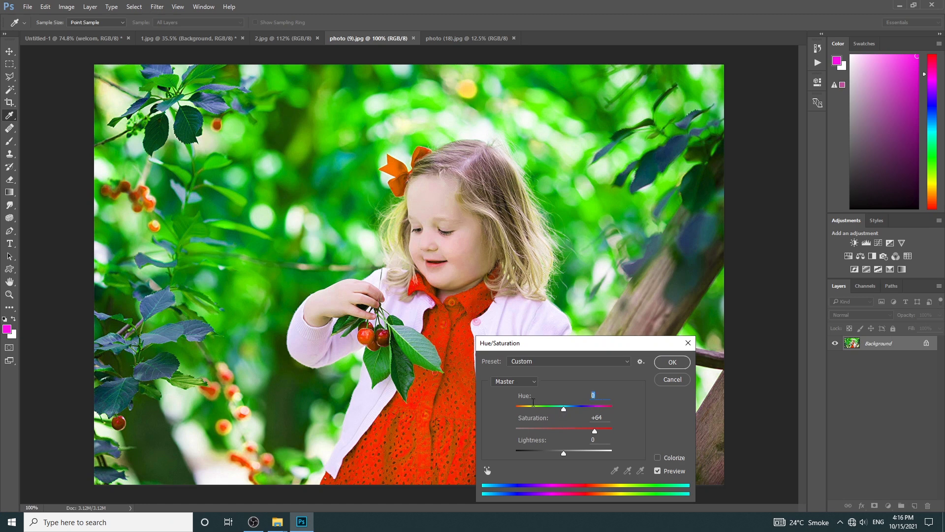
{"action": "type", "text": "-33"}
{"action": "left_click", "coordinate": [671, 362]}
{"action": "key", "text": "j"}
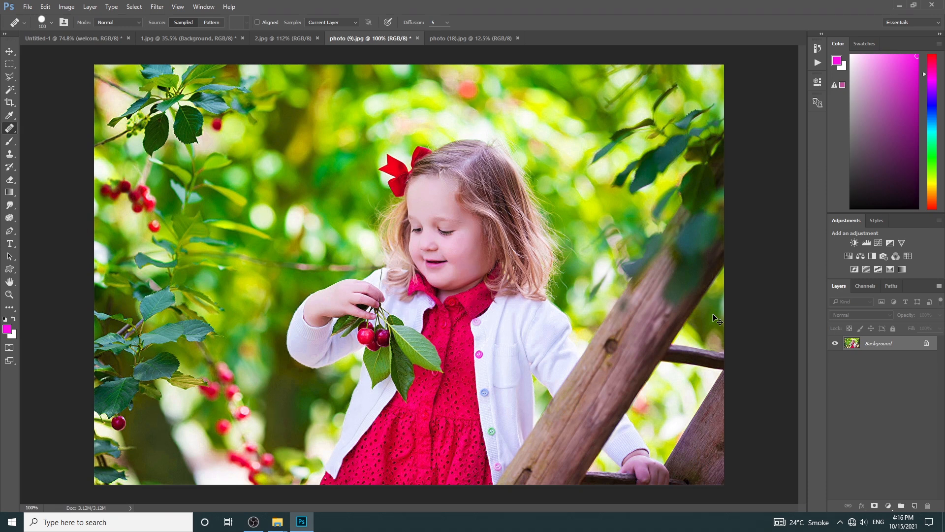
Step: Apply Levels to the girl's photo with midtones 1.04, white input 230 and a raised black input
{"action": "key", "text": "ctrl+l"}
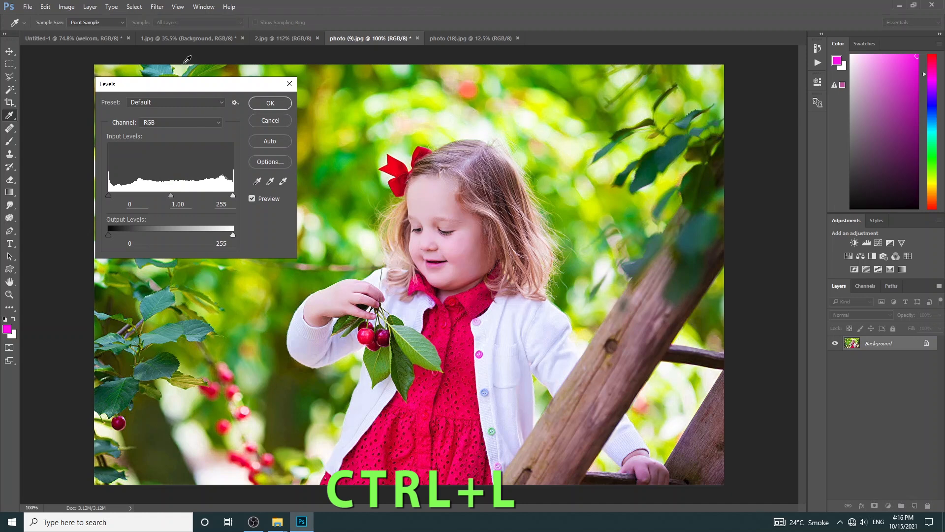
{"action": "left_click_drag", "start_coordinate": [142, 86], "coordinate": [90, 55]}
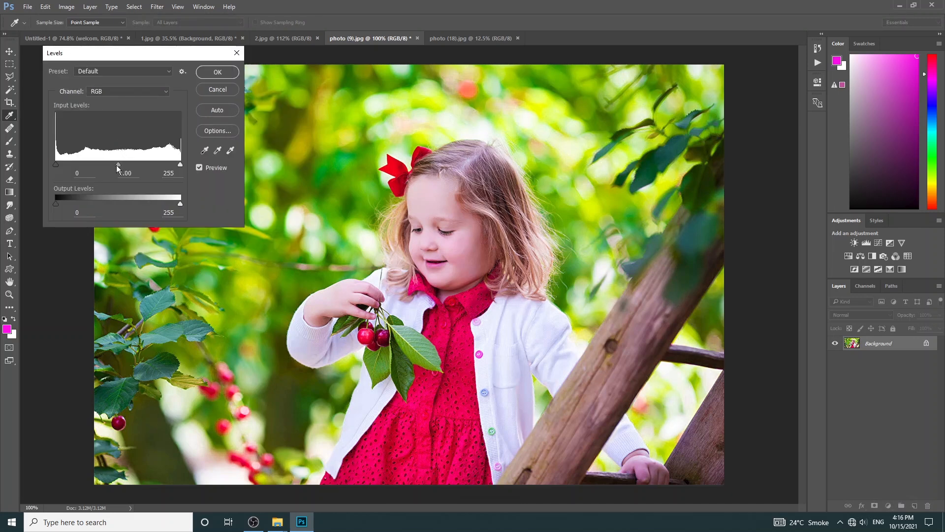
{"action": "left_click_drag", "start_coordinate": [118, 166], "coordinate": [109, 168]}
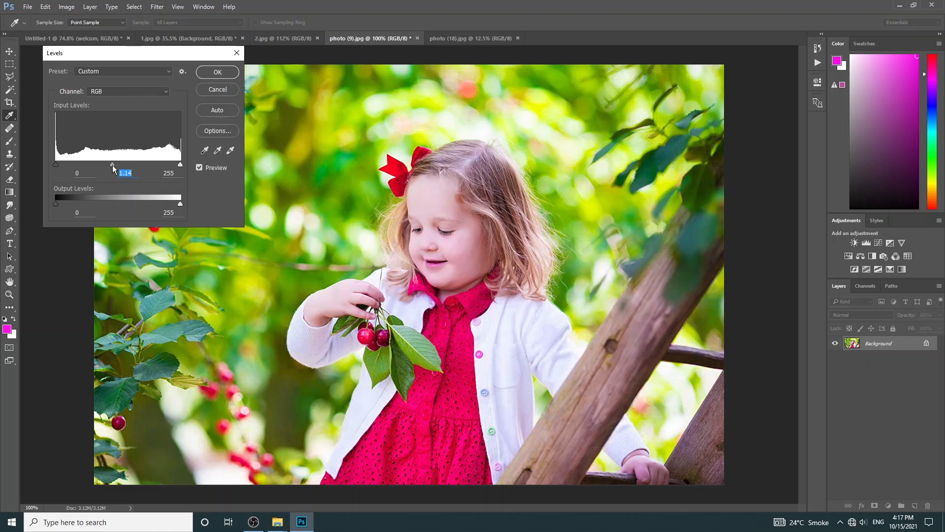
{"action": "mouse_move", "coordinate": [112, 165]}
{"action": "left_mouse_down"}
{"action": "mouse_move", "coordinate": [134, 167]}
{"action": "mouse_move", "coordinate": [117, 171]}
{"action": "left_mouse_up"}
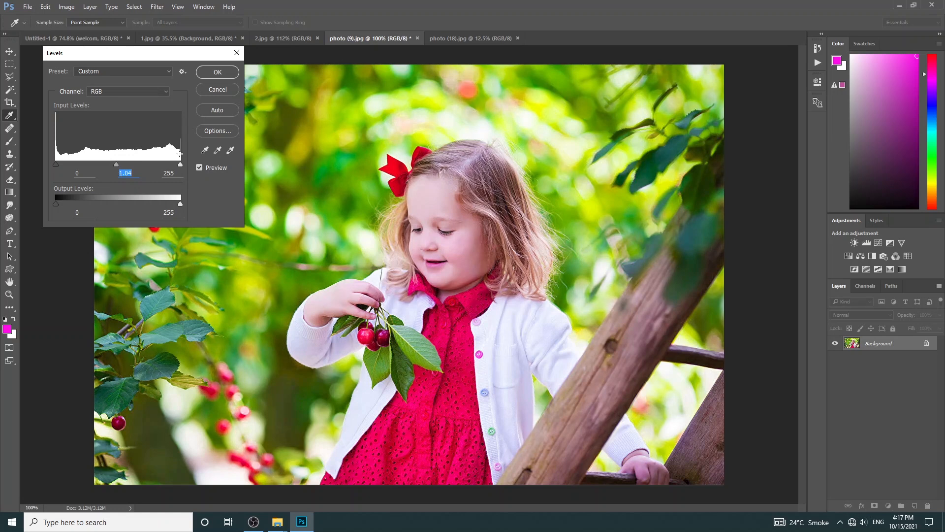
{"action": "left_click_drag", "start_coordinate": [181, 164], "coordinate": [168, 167]}
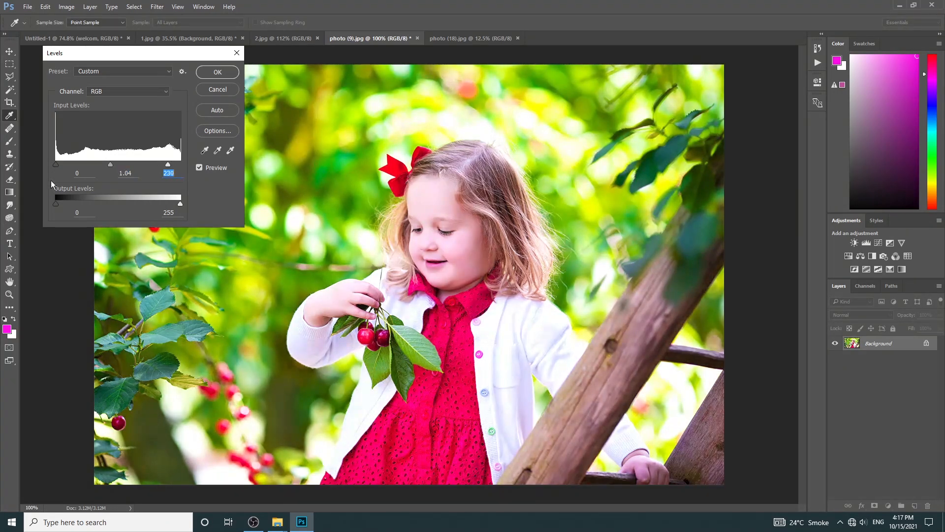
{"action": "left_click_drag", "start_coordinate": [57, 164], "coordinate": [78, 174]}
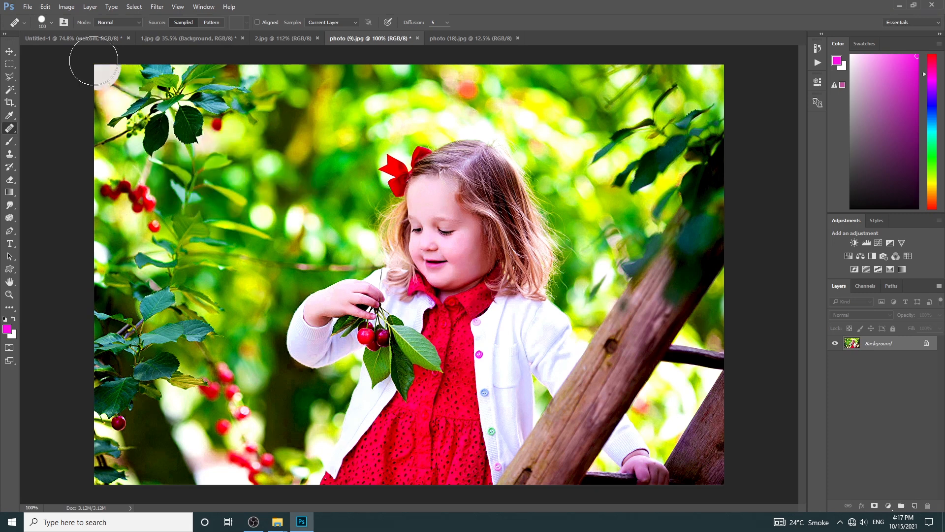
Step: Increase the brightness of the girl's photo to 34 with Brightness/Contrast and apply it
{"action": "left_click", "coordinate": [70, 8]}
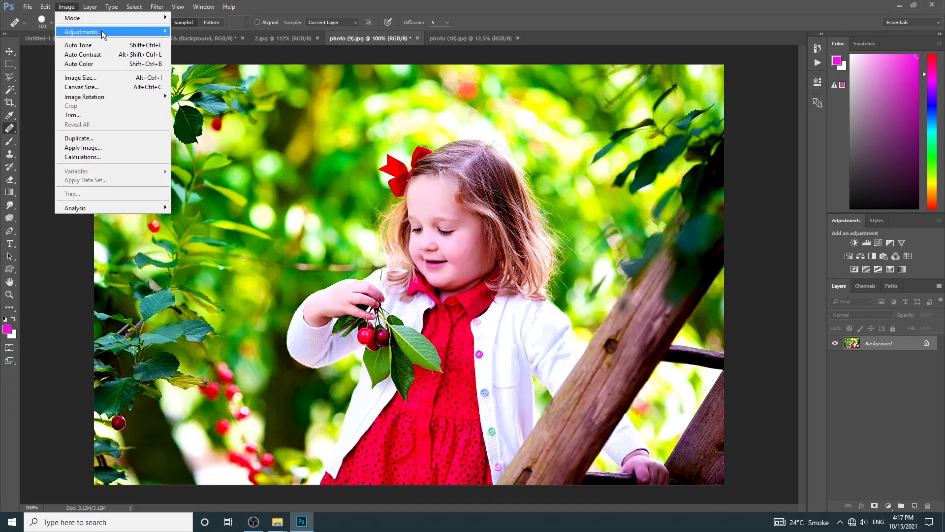
{"action": "mouse_move", "coordinate": [102, 32]}
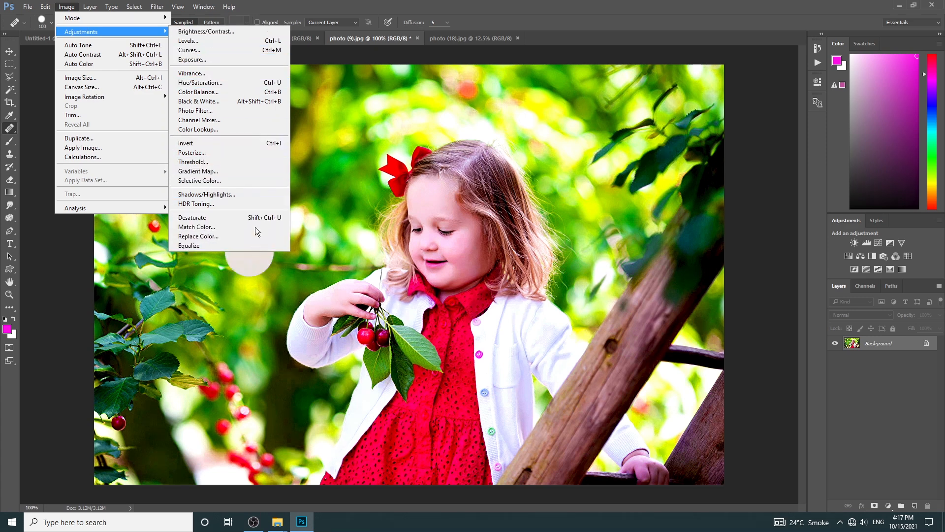
{"action": "left_click", "coordinate": [243, 33]}
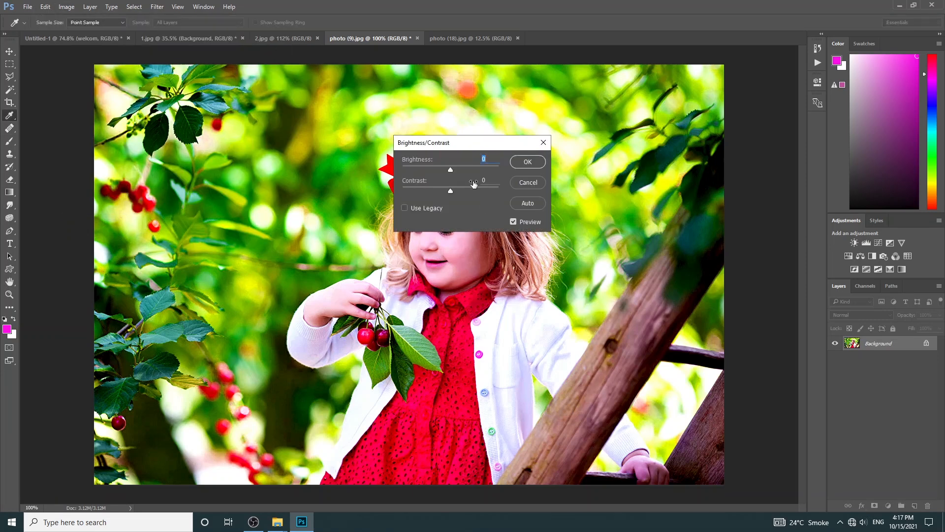
{"action": "mouse_move", "coordinate": [451, 169]}
{"action": "left_mouse_down"}
{"action": "mouse_move", "coordinate": [470, 169]}
{"action": "mouse_move", "coordinate": [456, 171]}
{"action": "left_mouse_up"}
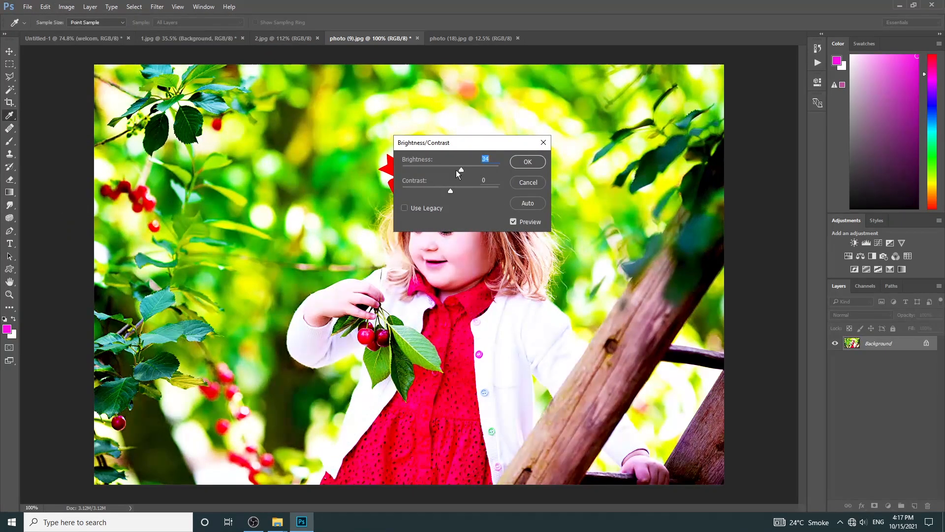
{"action": "key", "text": "Return"}
Step: Lighten the dark areas of photo (18).jpg with the Shadows/Highlights adjustment
{"action": "left_click", "coordinate": [458, 38]}
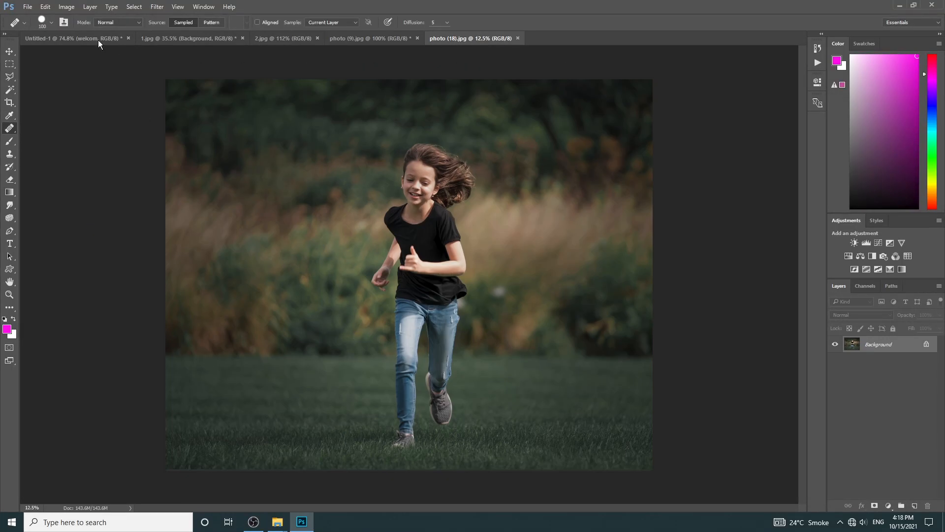
{"action": "left_click", "coordinate": [73, 10]}
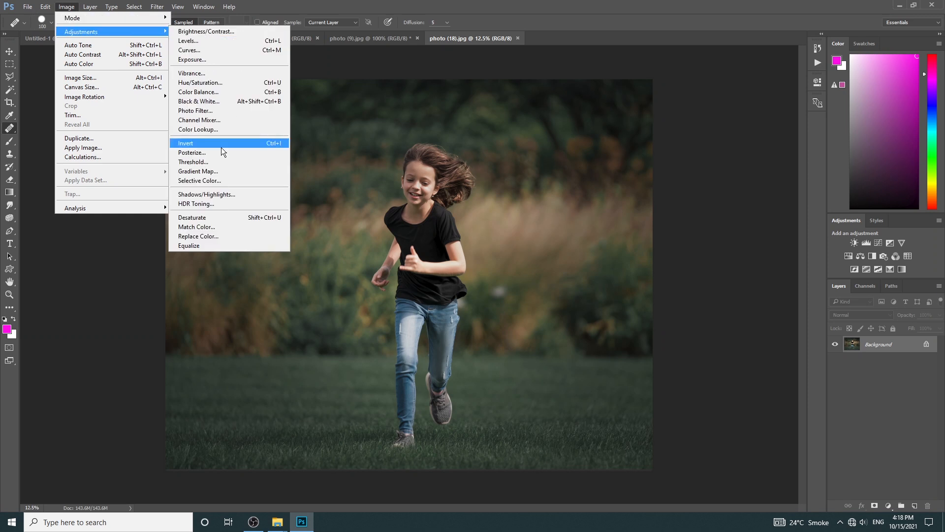
{"action": "left_click", "coordinate": [261, 194]}
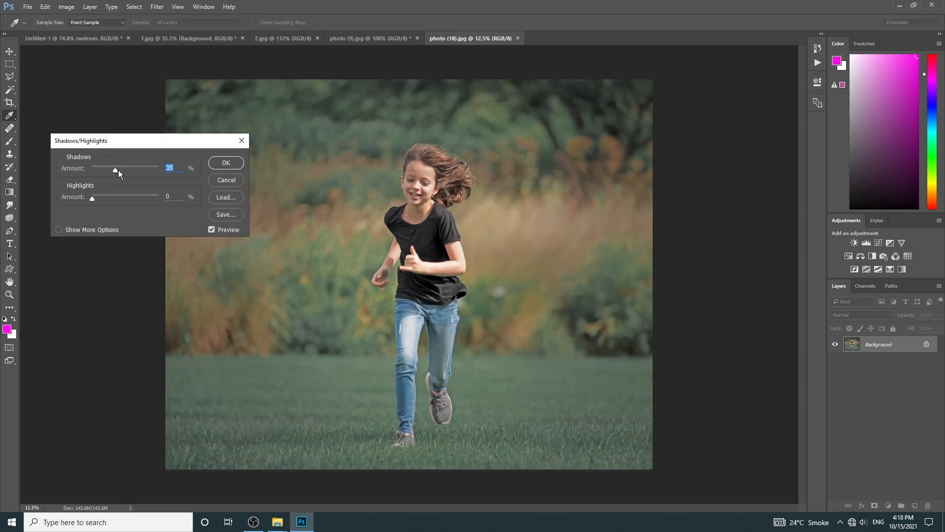
{"action": "left_click_drag", "start_coordinate": [113, 170], "coordinate": [118, 169]}
{"action": "left_click", "coordinate": [236, 163]}
{"action": "key", "text": "j"}
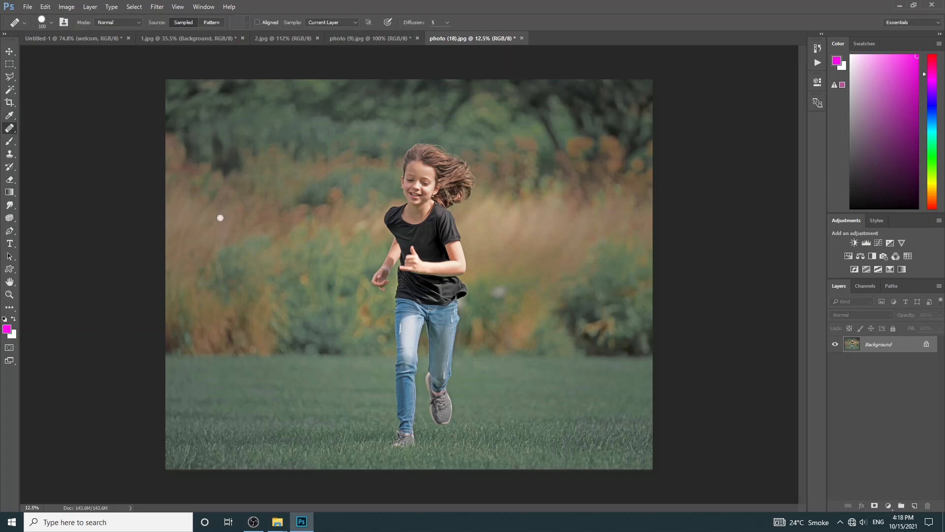
Step: Invert the running girl's photo and invert it back to its normal colours
{"action": "key", "text": "ctrl+i"}
{"action": "key", "text": "ctrl+i"}
Step: Apply the Craquelure texture from the Filter Gallery after previewing Grain, and save the photo as photo (18).psd
{"action": "left_click", "coordinate": [158, 7]}
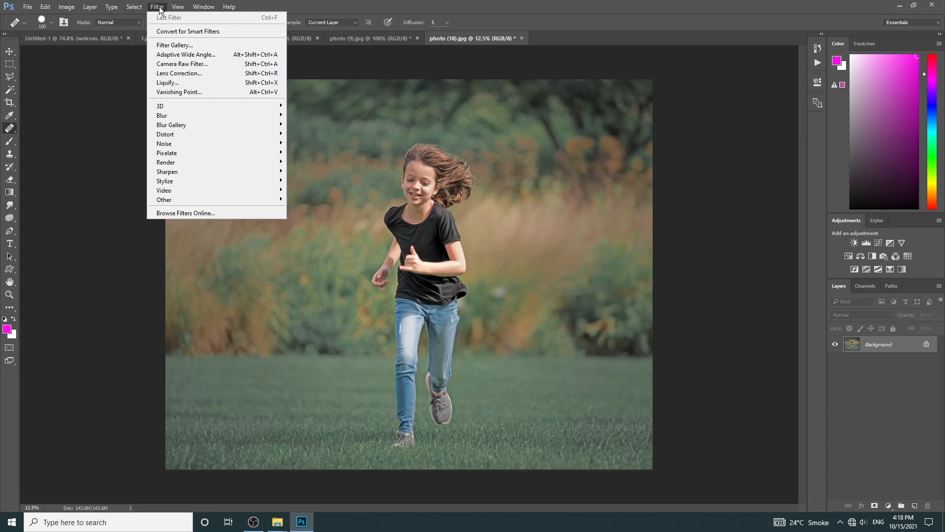
{"action": "left_click", "coordinate": [227, 44]}
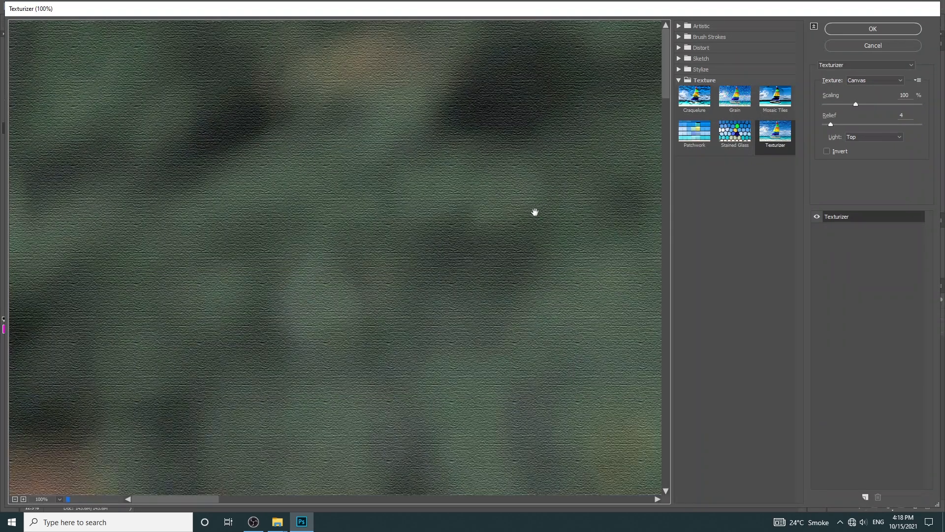
{"action": "left_click_drag", "start_coordinate": [533, 211], "coordinate": [307, 223]}
{"action": "left_click", "coordinate": [735, 96]}
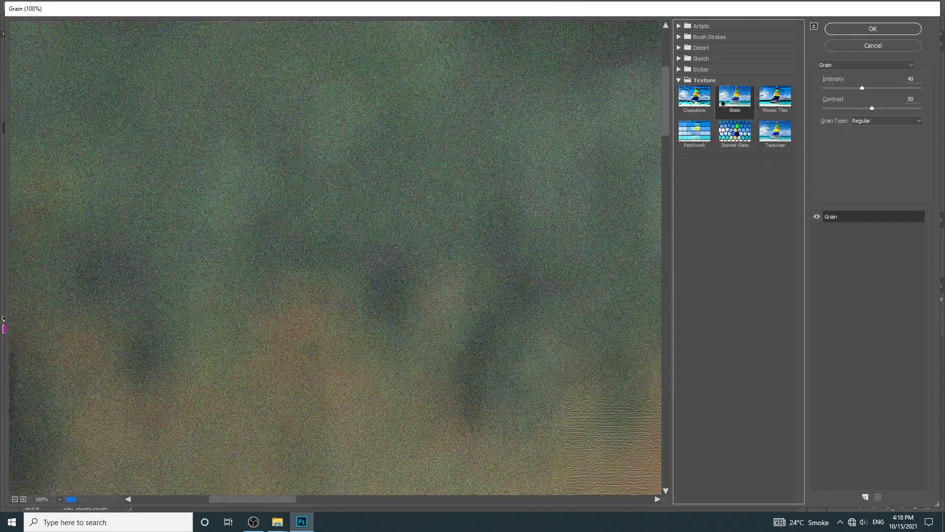
{"action": "left_click", "coordinate": [694, 96]}
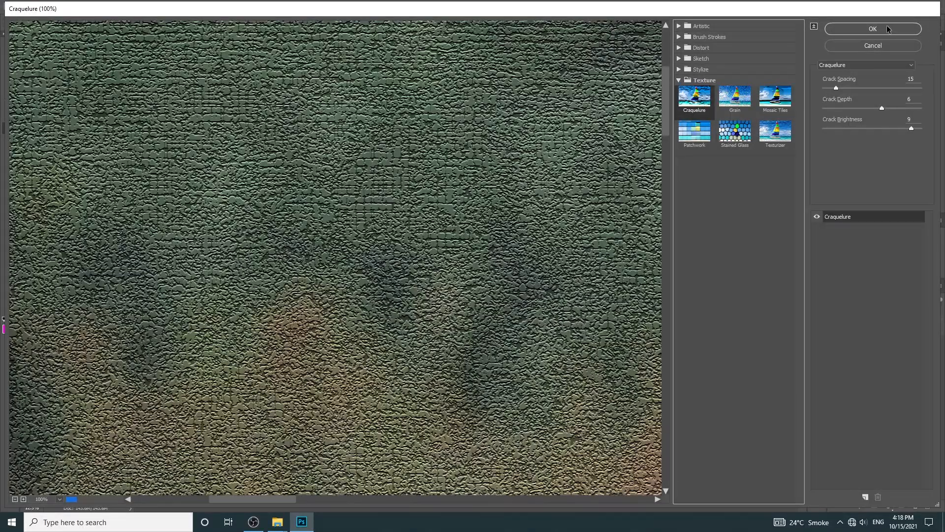
{"action": "key", "text": "Return"}
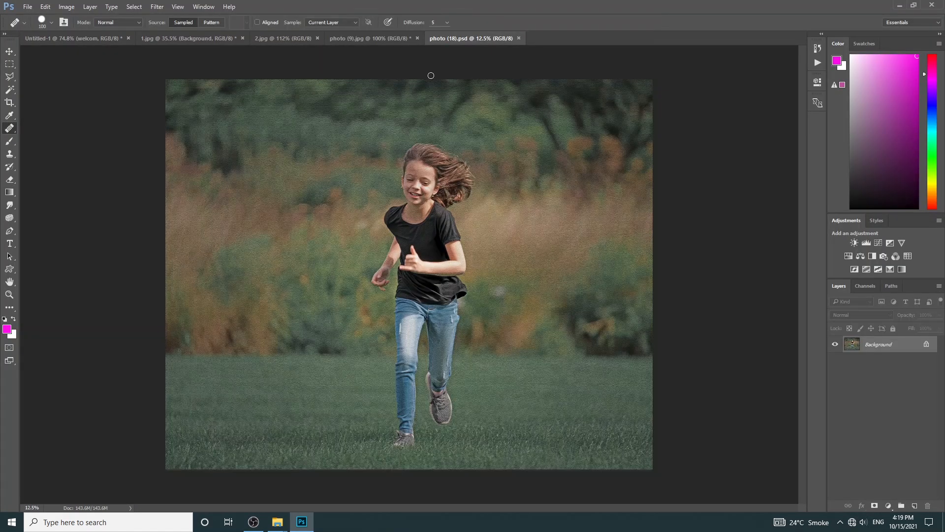
Step: Save the 1.jpg office photo with its layers as 1.psd on the Desktop, keeping Maximize Compatibility on, and close the document
{"action": "left_click", "coordinate": [166, 38]}
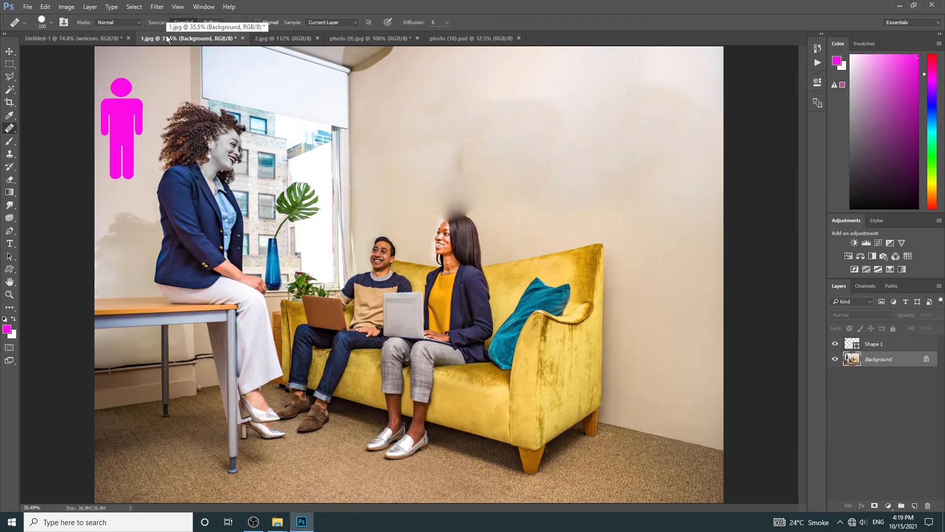
{"action": "key", "text": "ctrl+shift+s"}
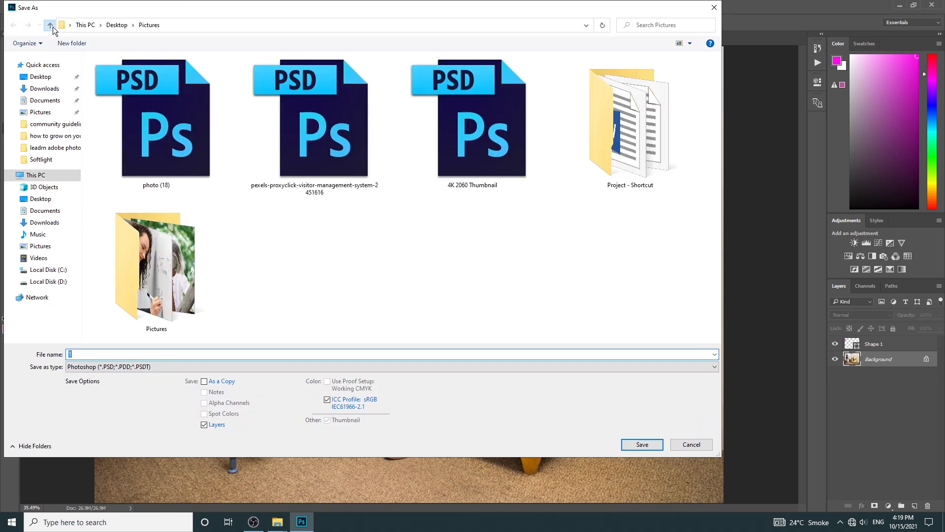
{"action": "left_click", "coordinate": [52, 26]}
{"action": "left_click", "coordinate": [185, 367]}
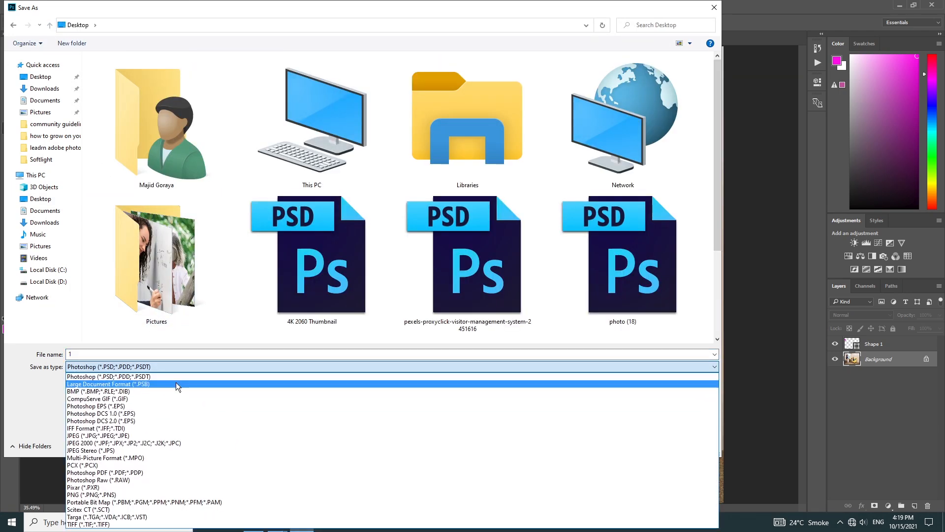
{"action": "left_click", "coordinate": [127, 368]}
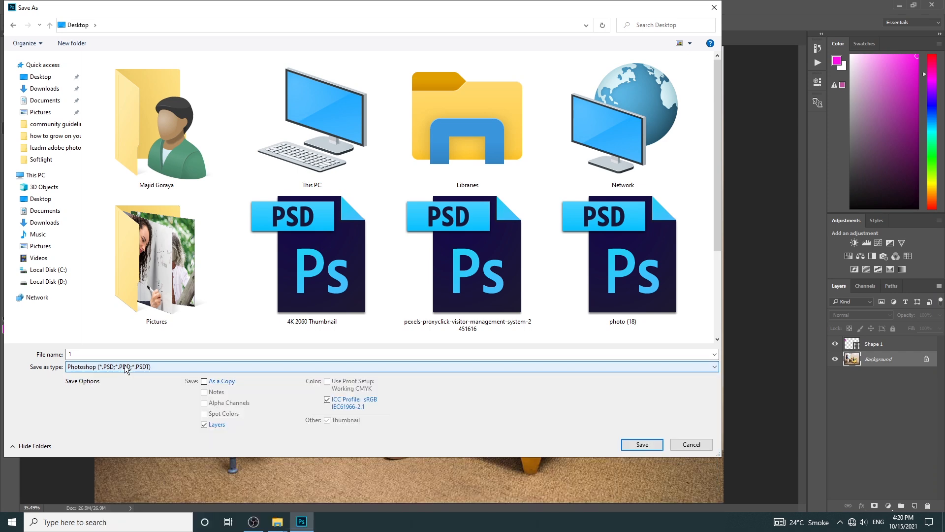
{"action": "left_click", "coordinate": [645, 443]}
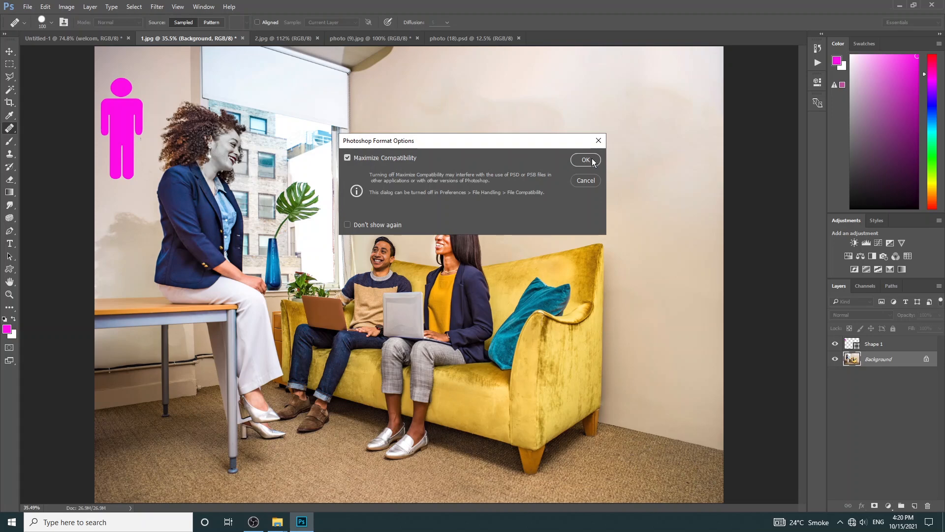
{"action": "left_click", "coordinate": [586, 160]}
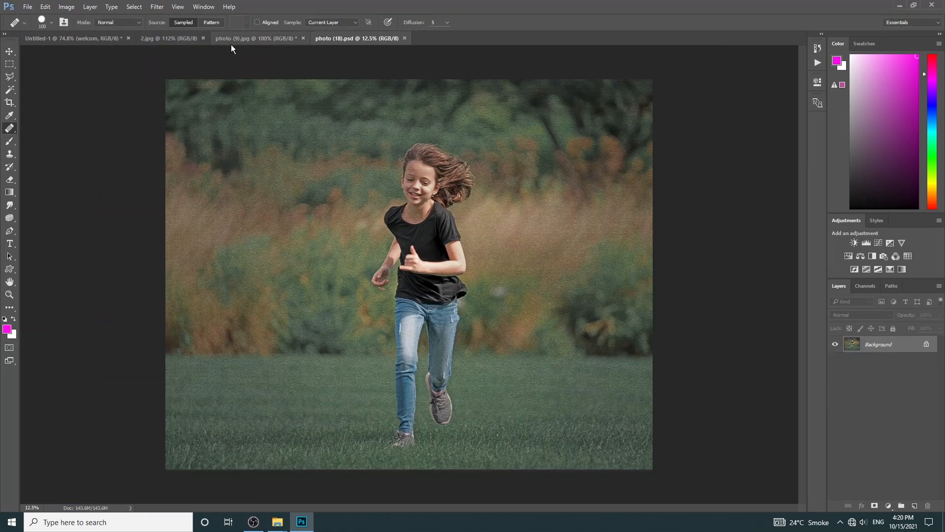
Step: Reopen 1.psd from the desktop and switch the Shape 1 layer's visibility off and back on
{"action": "left_click", "coordinate": [943, 523]}
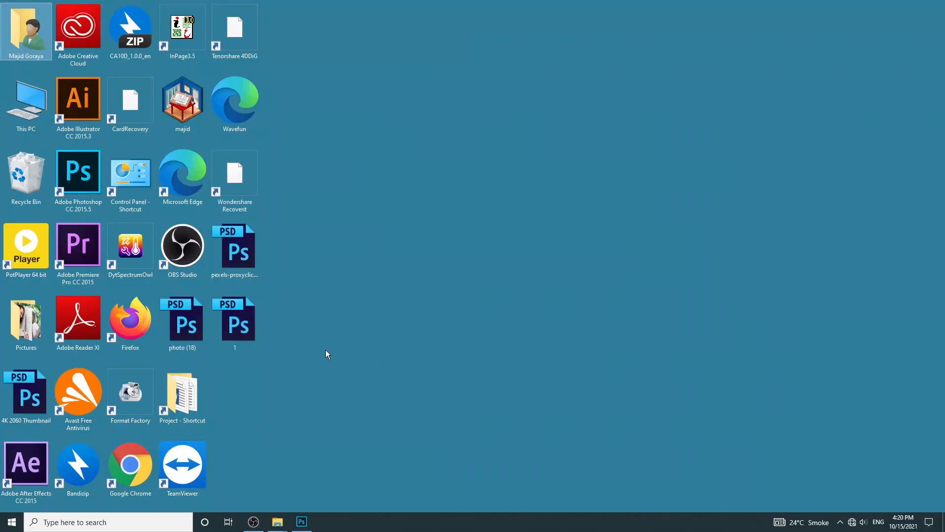
{"action": "double_click", "coordinate": [230, 308]}
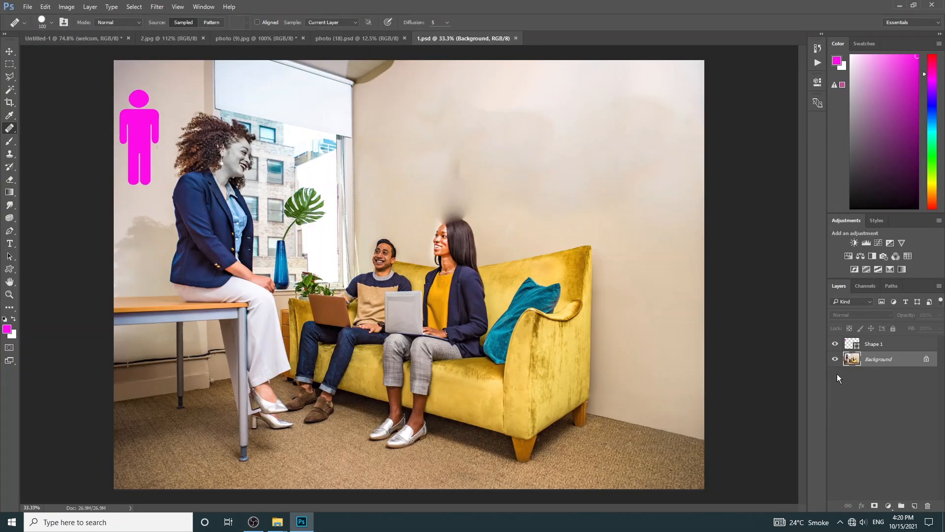
{"action": "left_click", "coordinate": [834, 347]}
{"action": "left_click", "coordinate": [835, 346]}
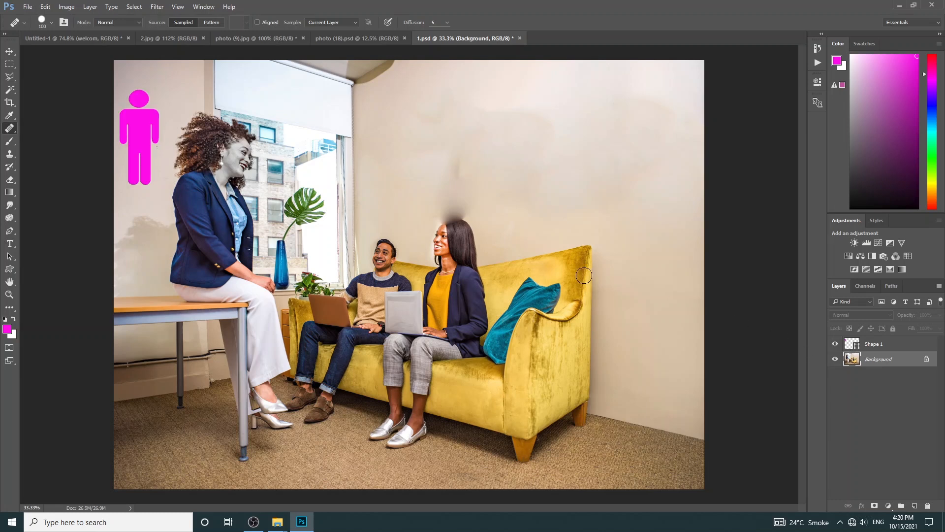